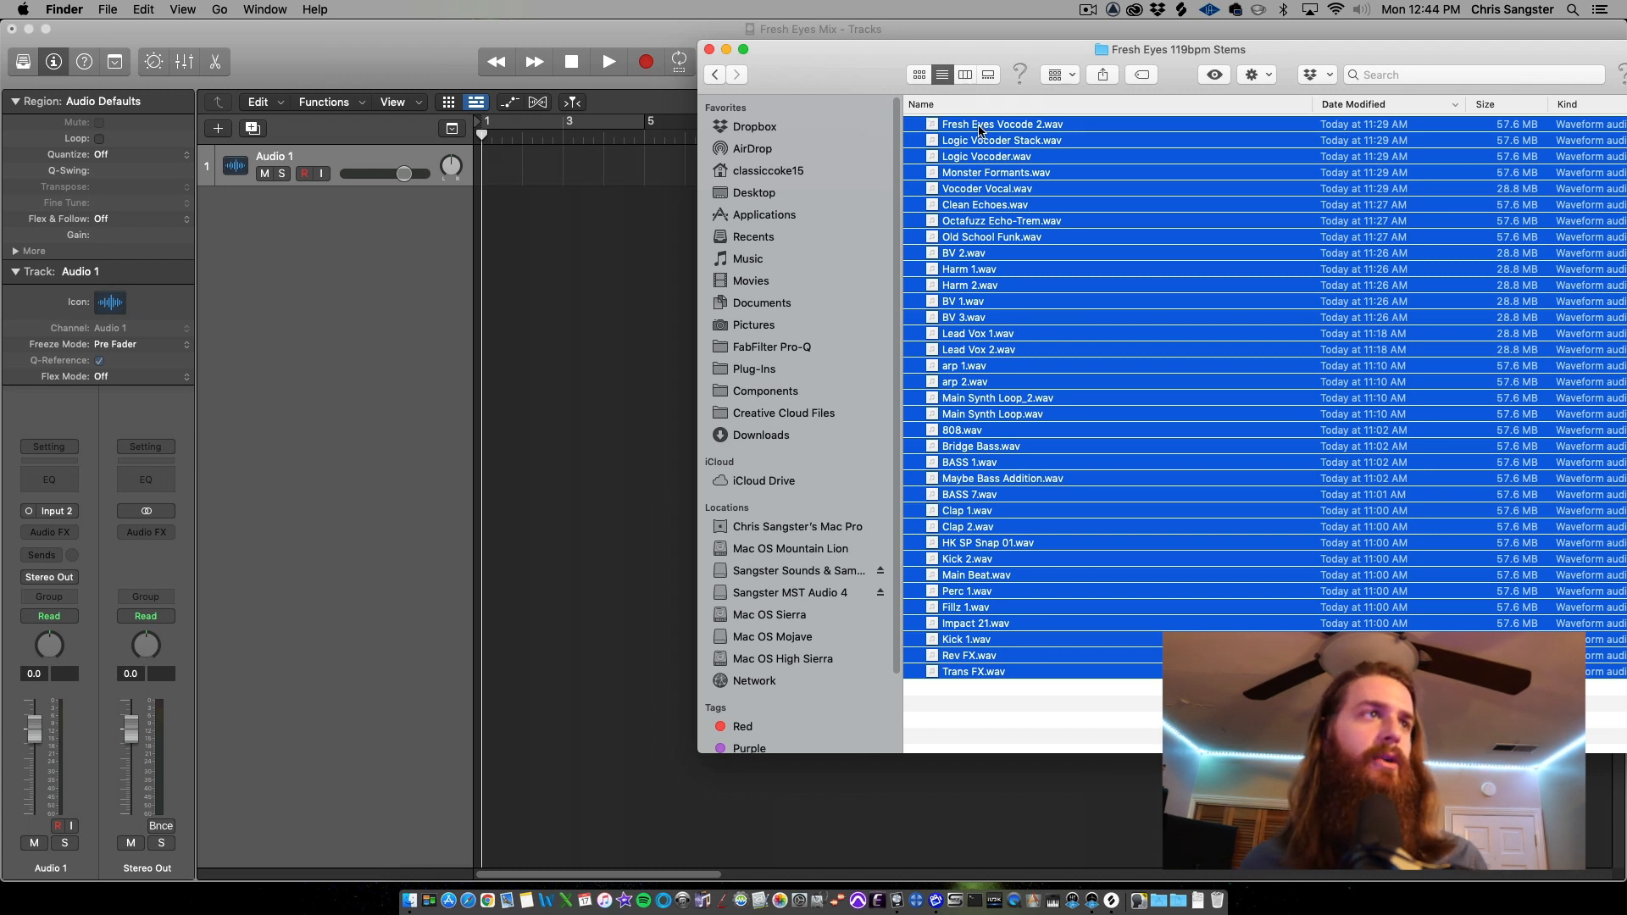
Import all selected stems from the Fresh Eyes 119bpm Stems folder into the project as new tracks
drag(979, 129, 579, 235)
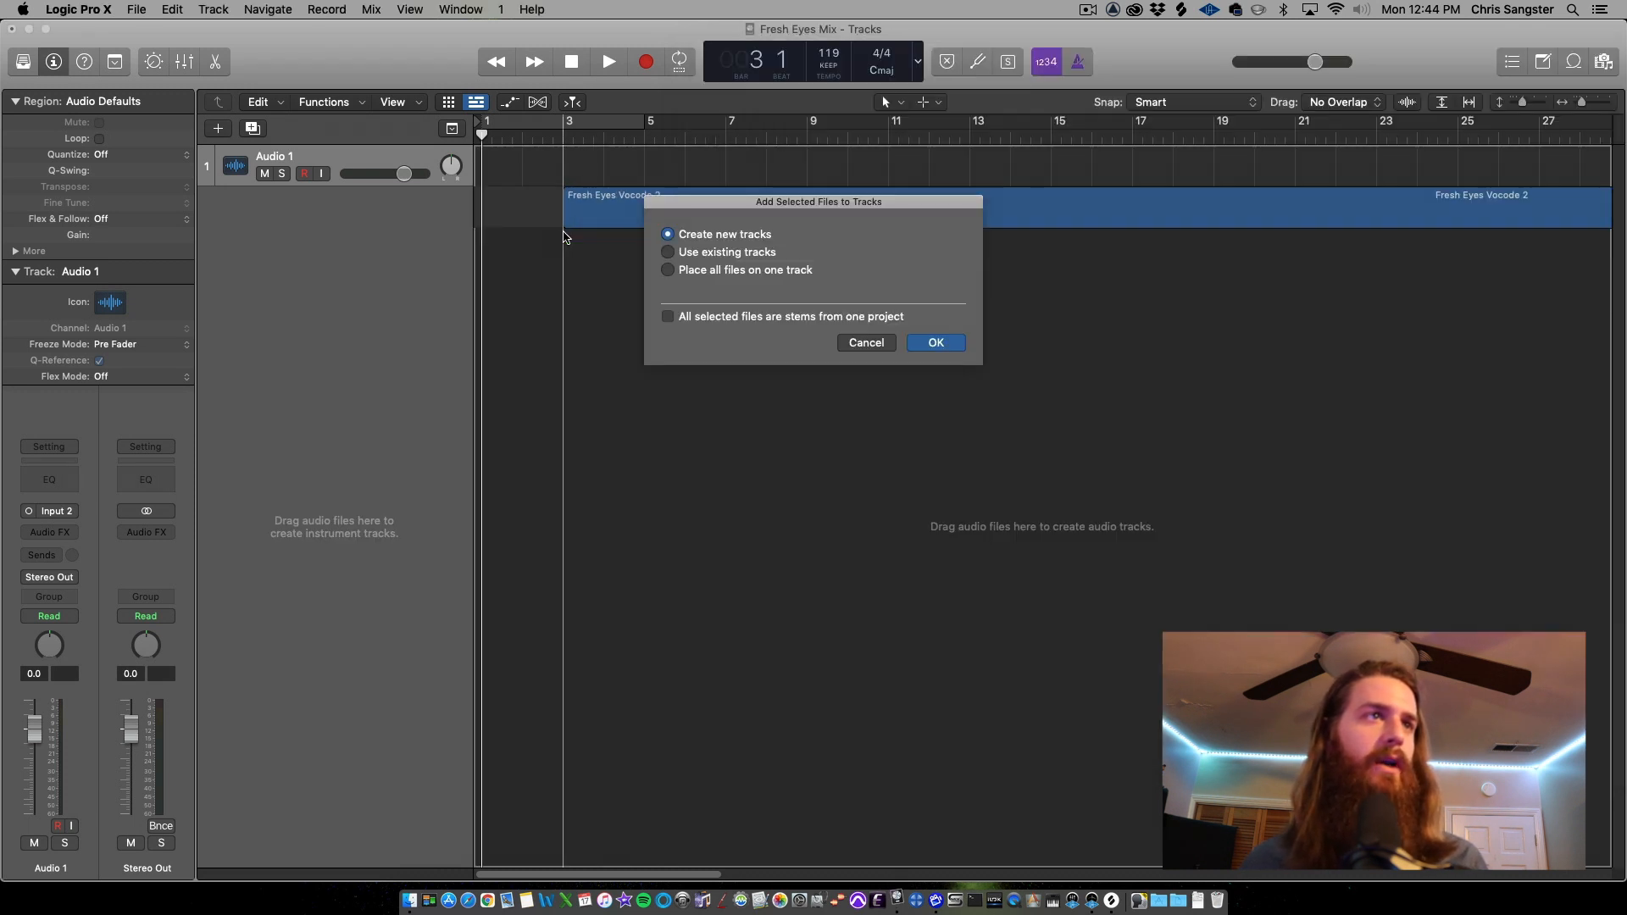
click(946, 346)
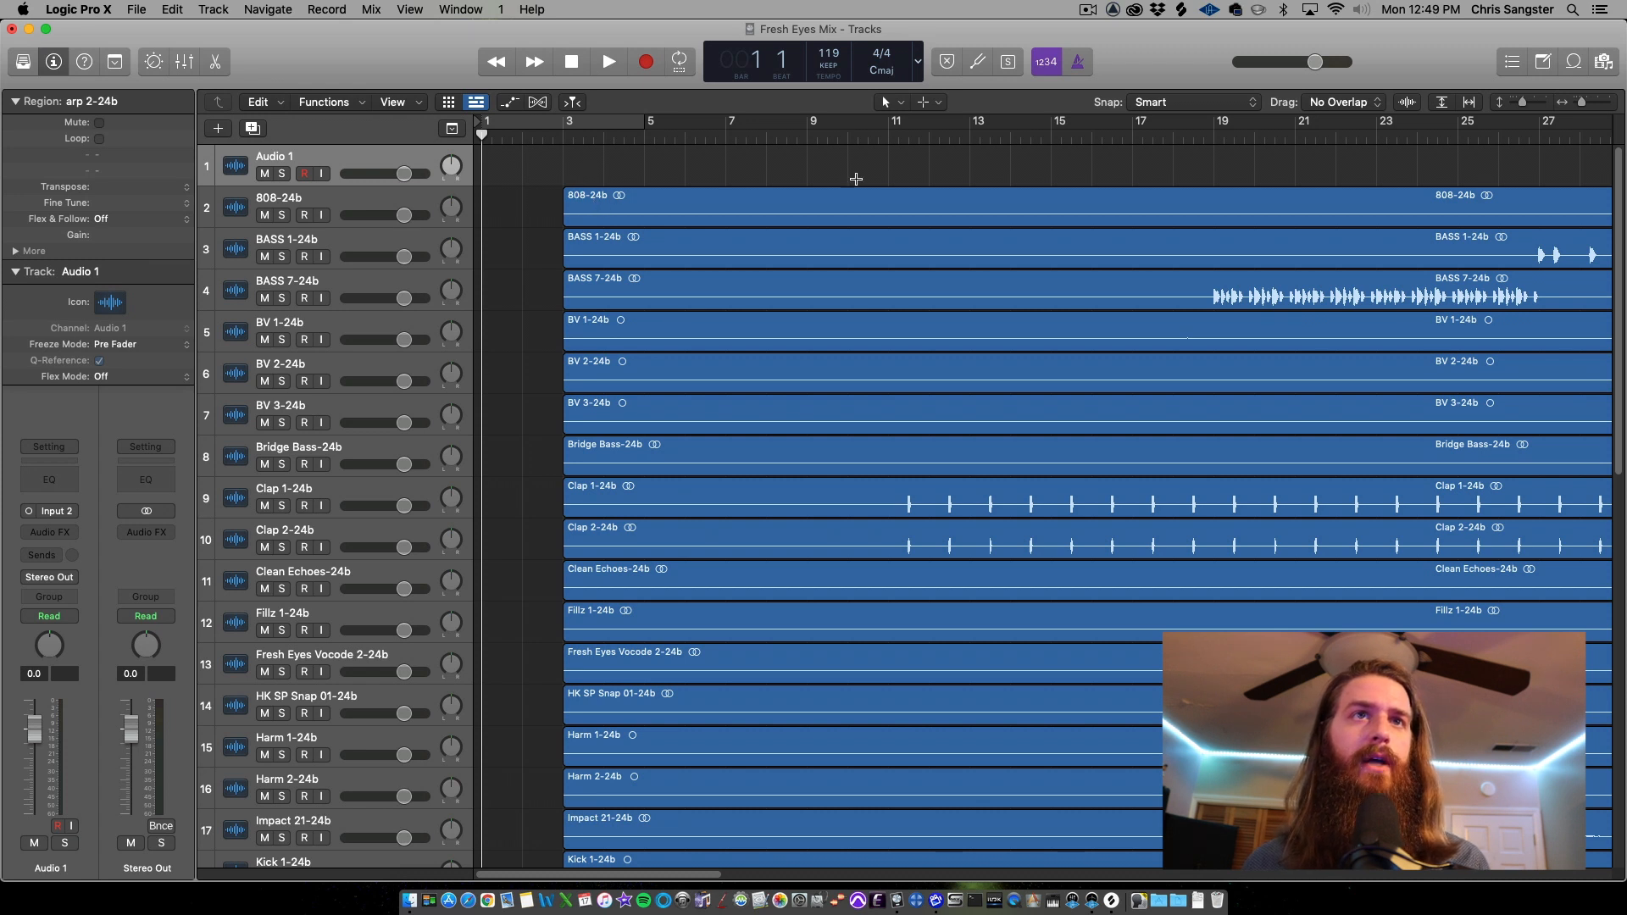
Select all regions and color them by their tracks, then deselect
drag(1530, 102, 1524, 102)
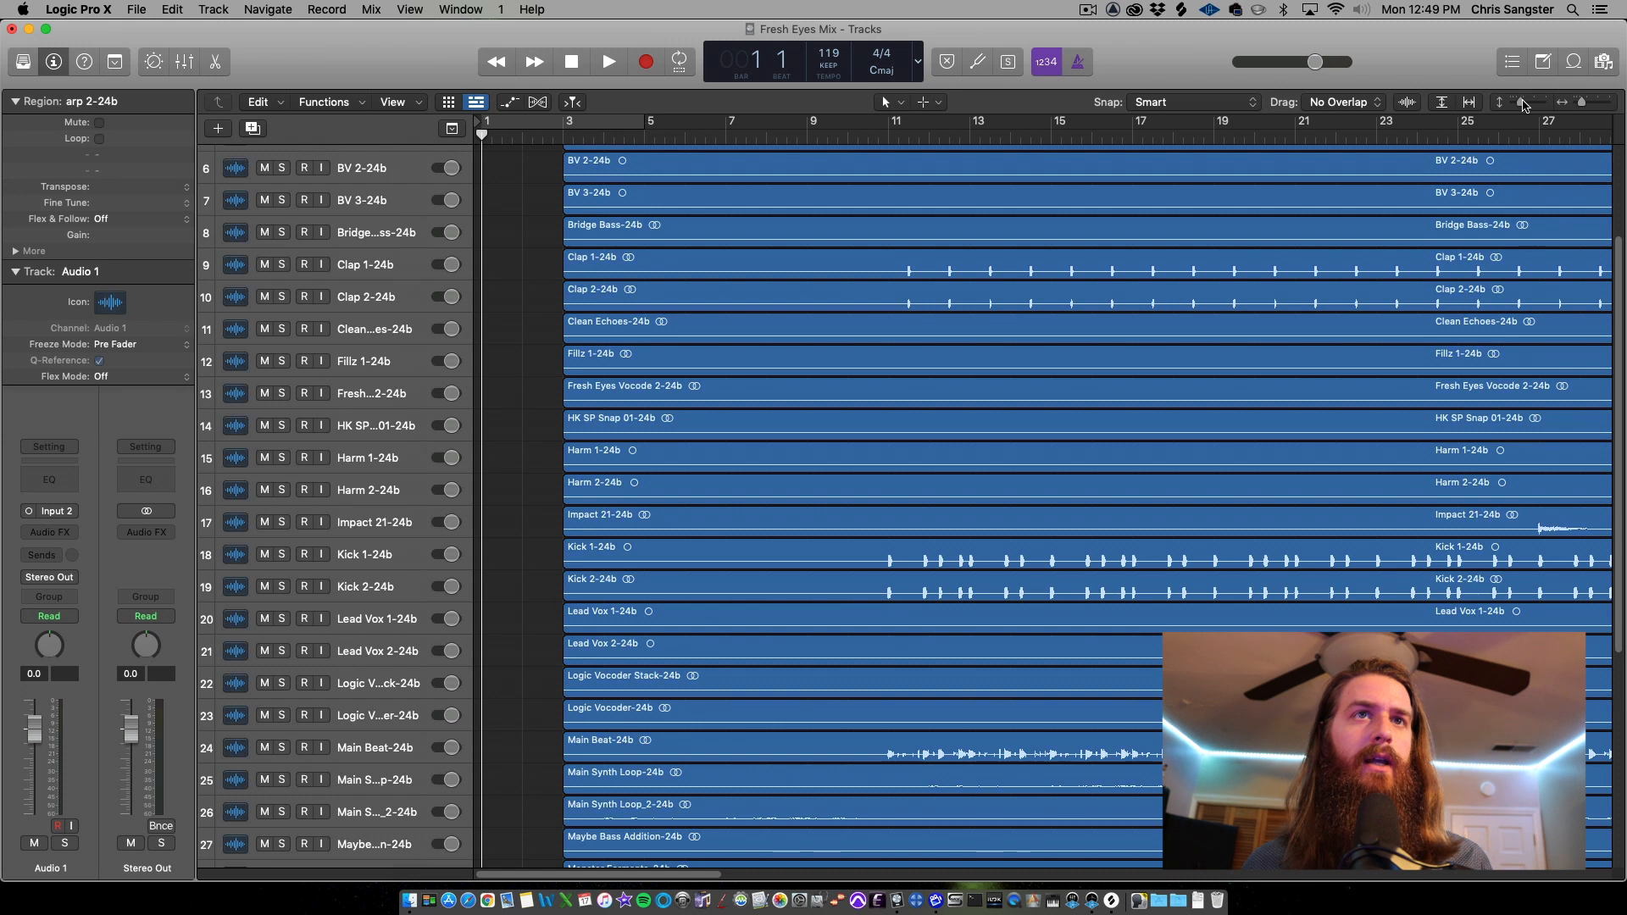
drag(1578, 105, 1573, 107)
scroll(1414, 279, up, 5)
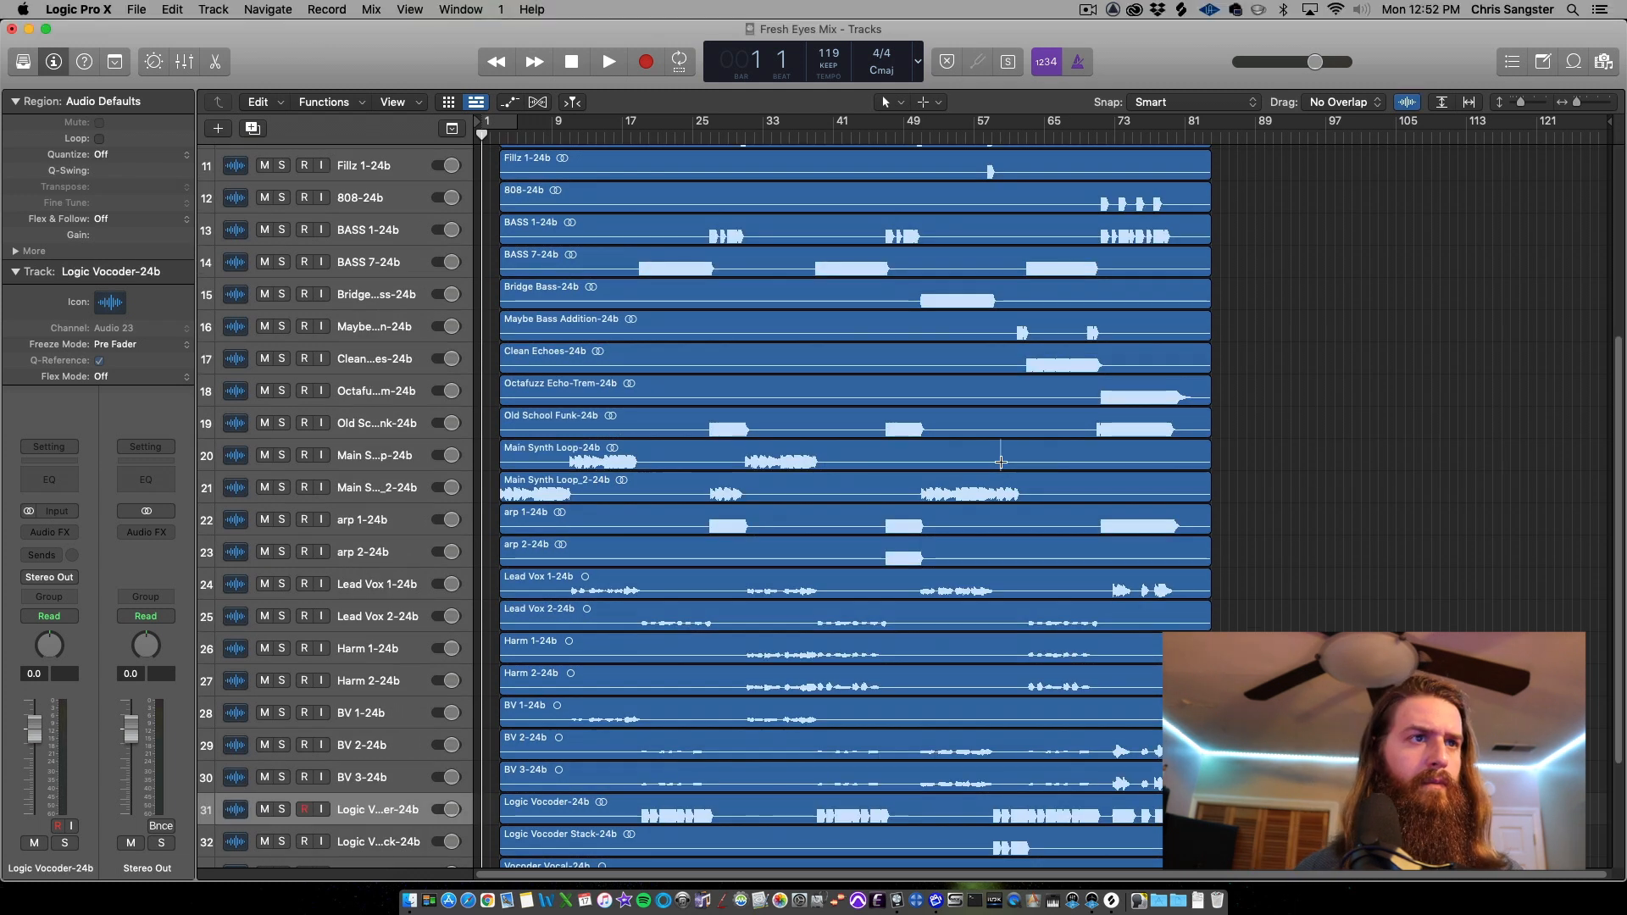
key(super+a)
right_click(955, 442)
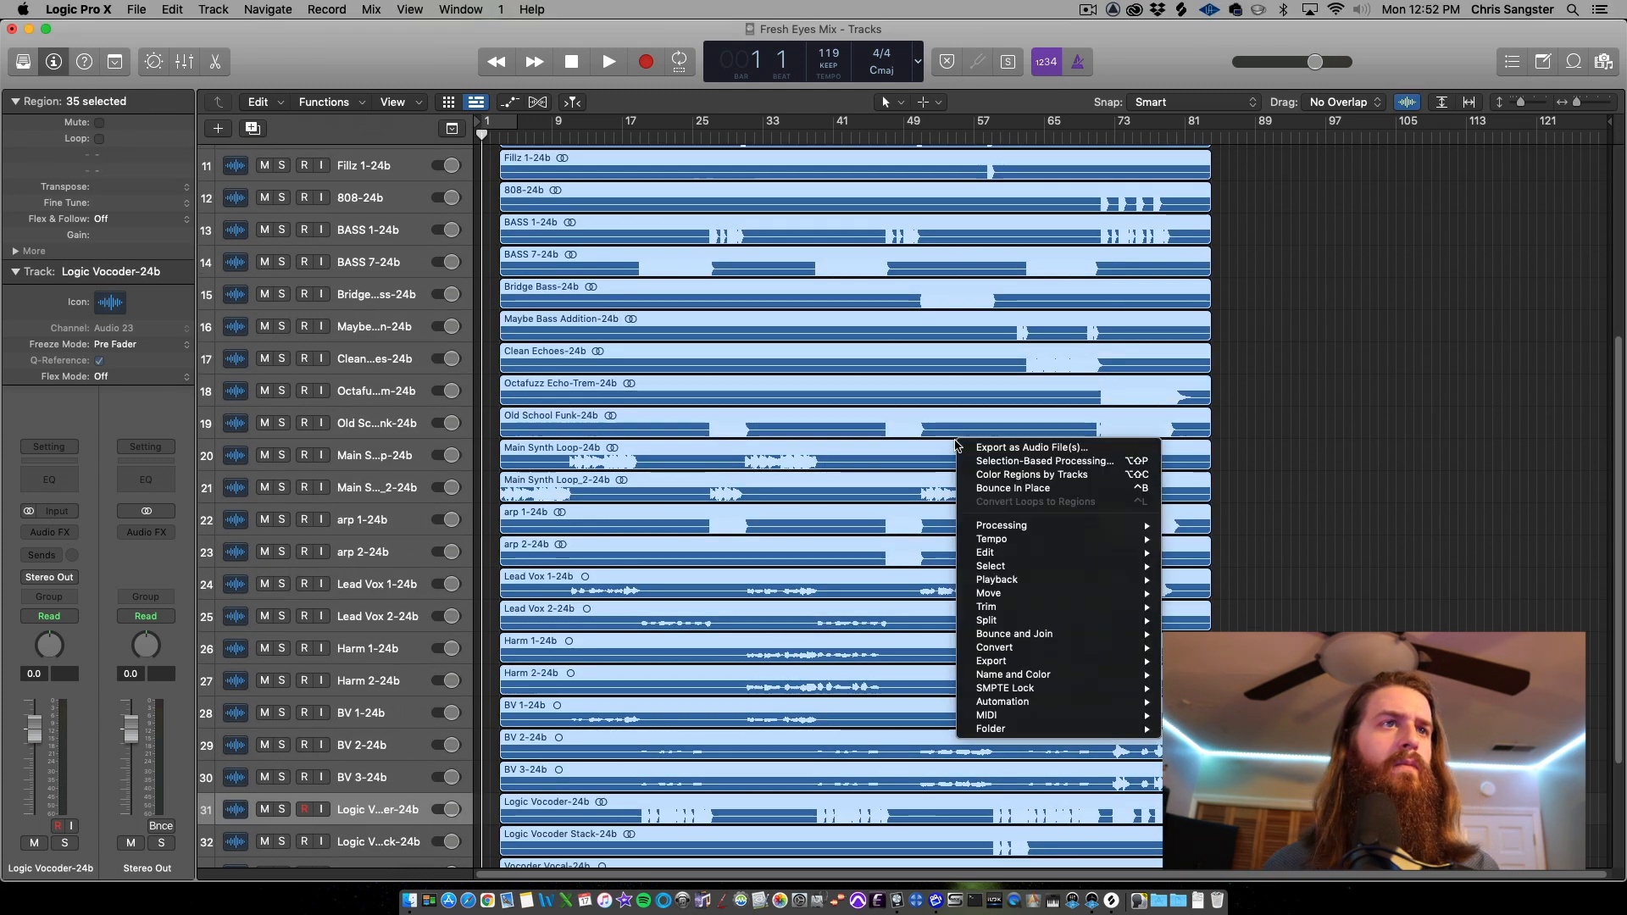
click(1029, 474)
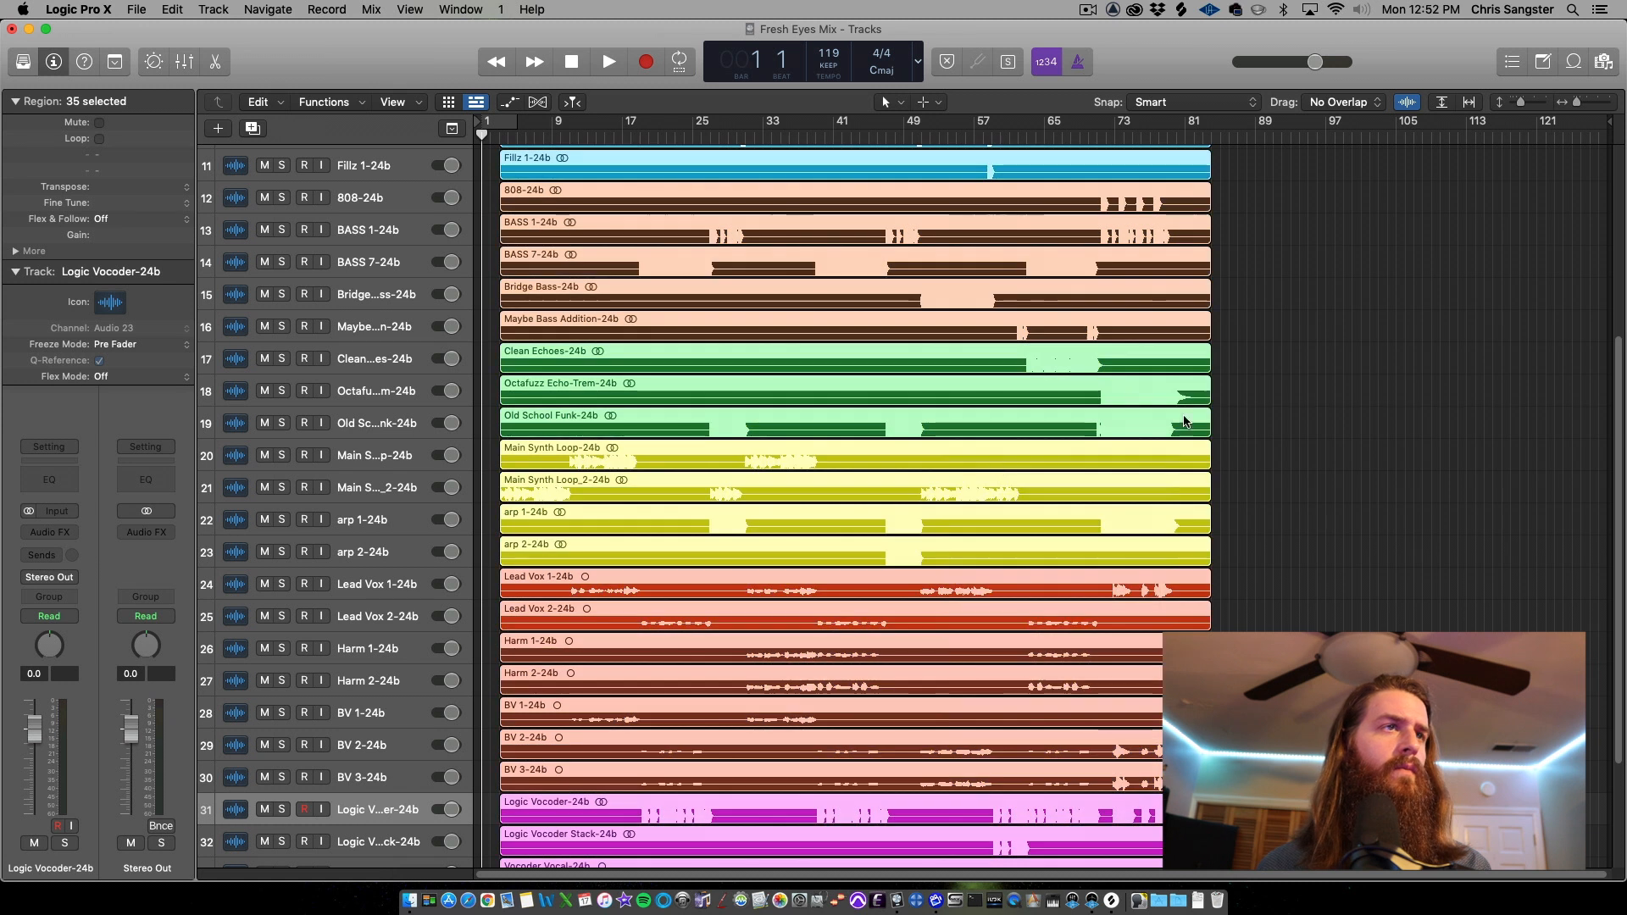
click(1271, 421)
Scroll through the color-coded track list to review the track order and groups
scroll(1303, 421, up, 5)
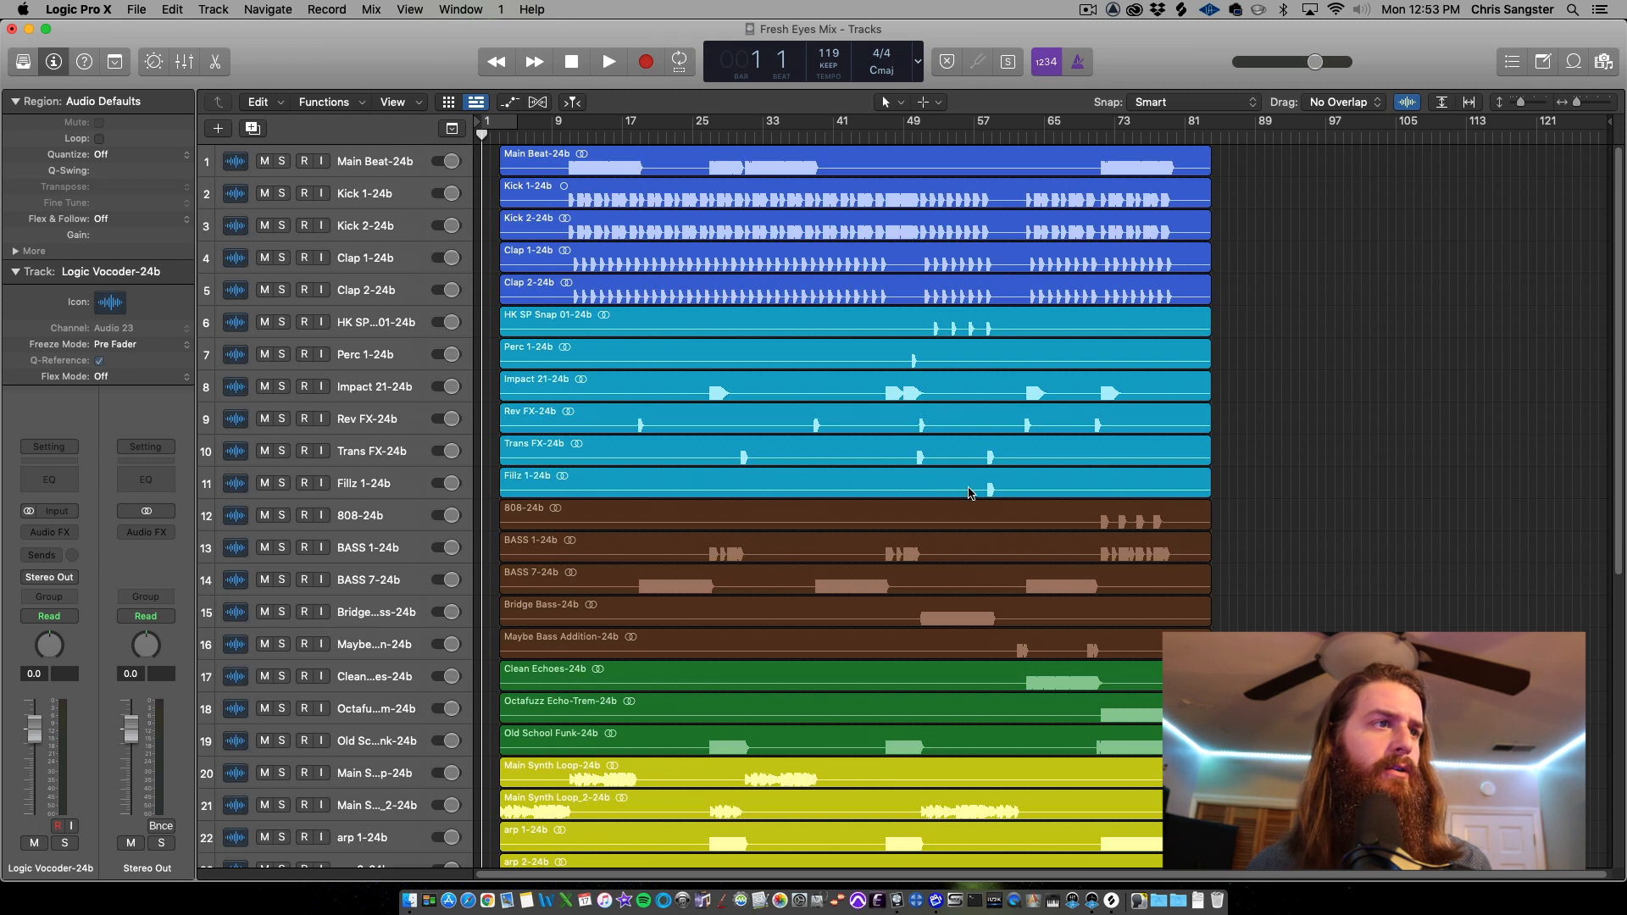
scroll(946, 476, down, 3)
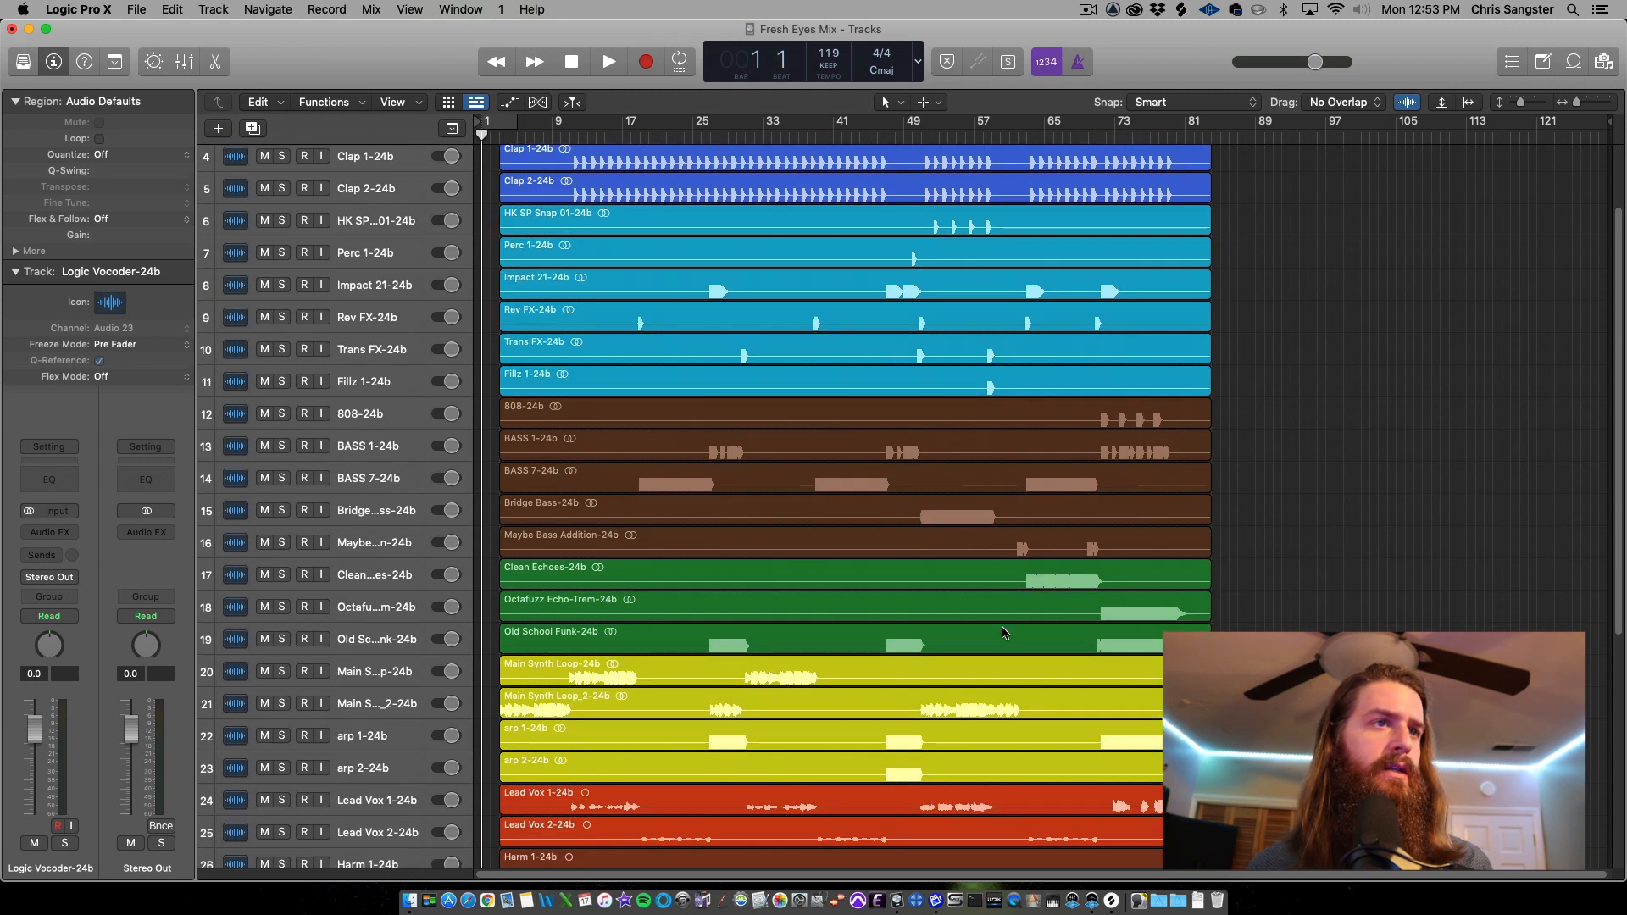
scroll(1004, 632, down, 1)
scroll(995, 659, down, 4)
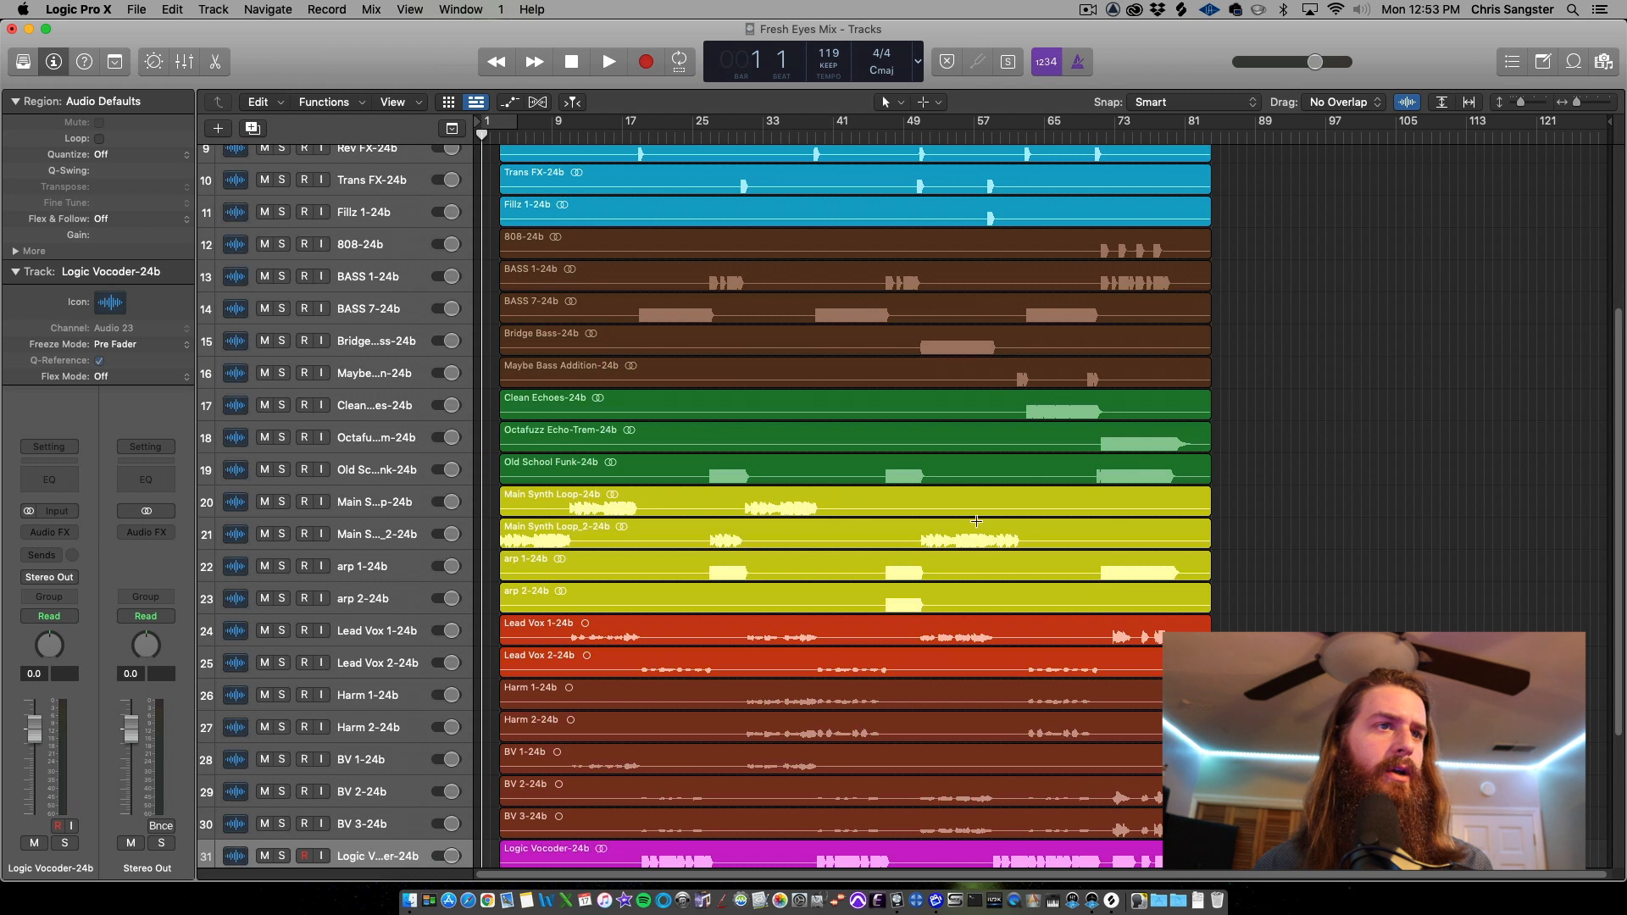
scroll(991, 599, down, 2)
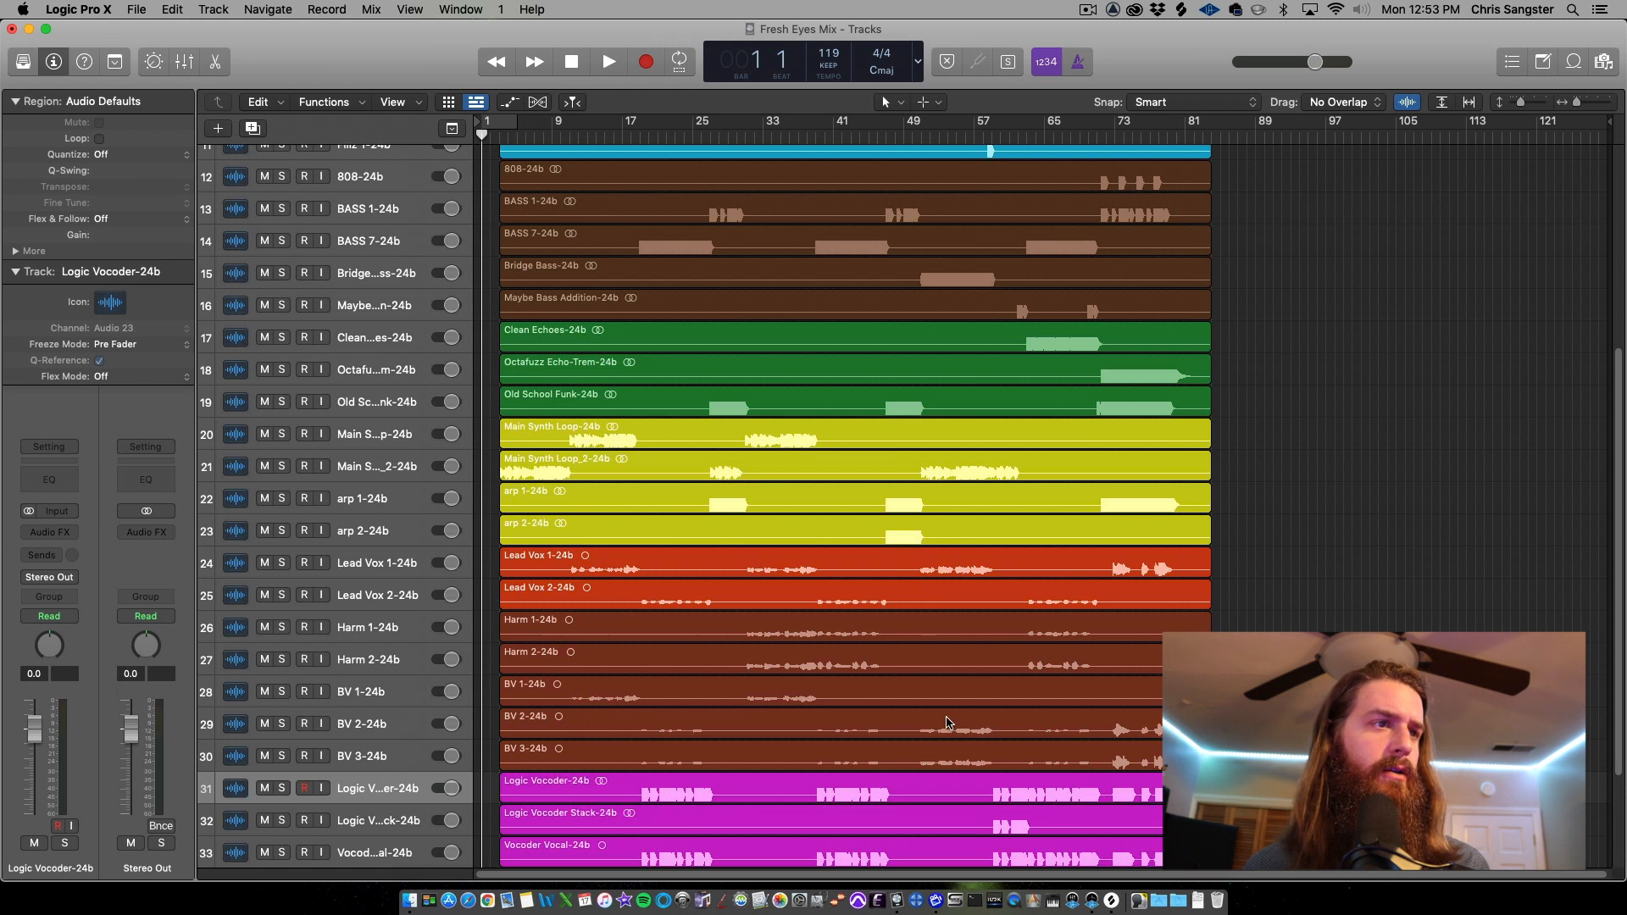
scroll(949, 726, down, 2)
scroll(937, 665, down, 1)
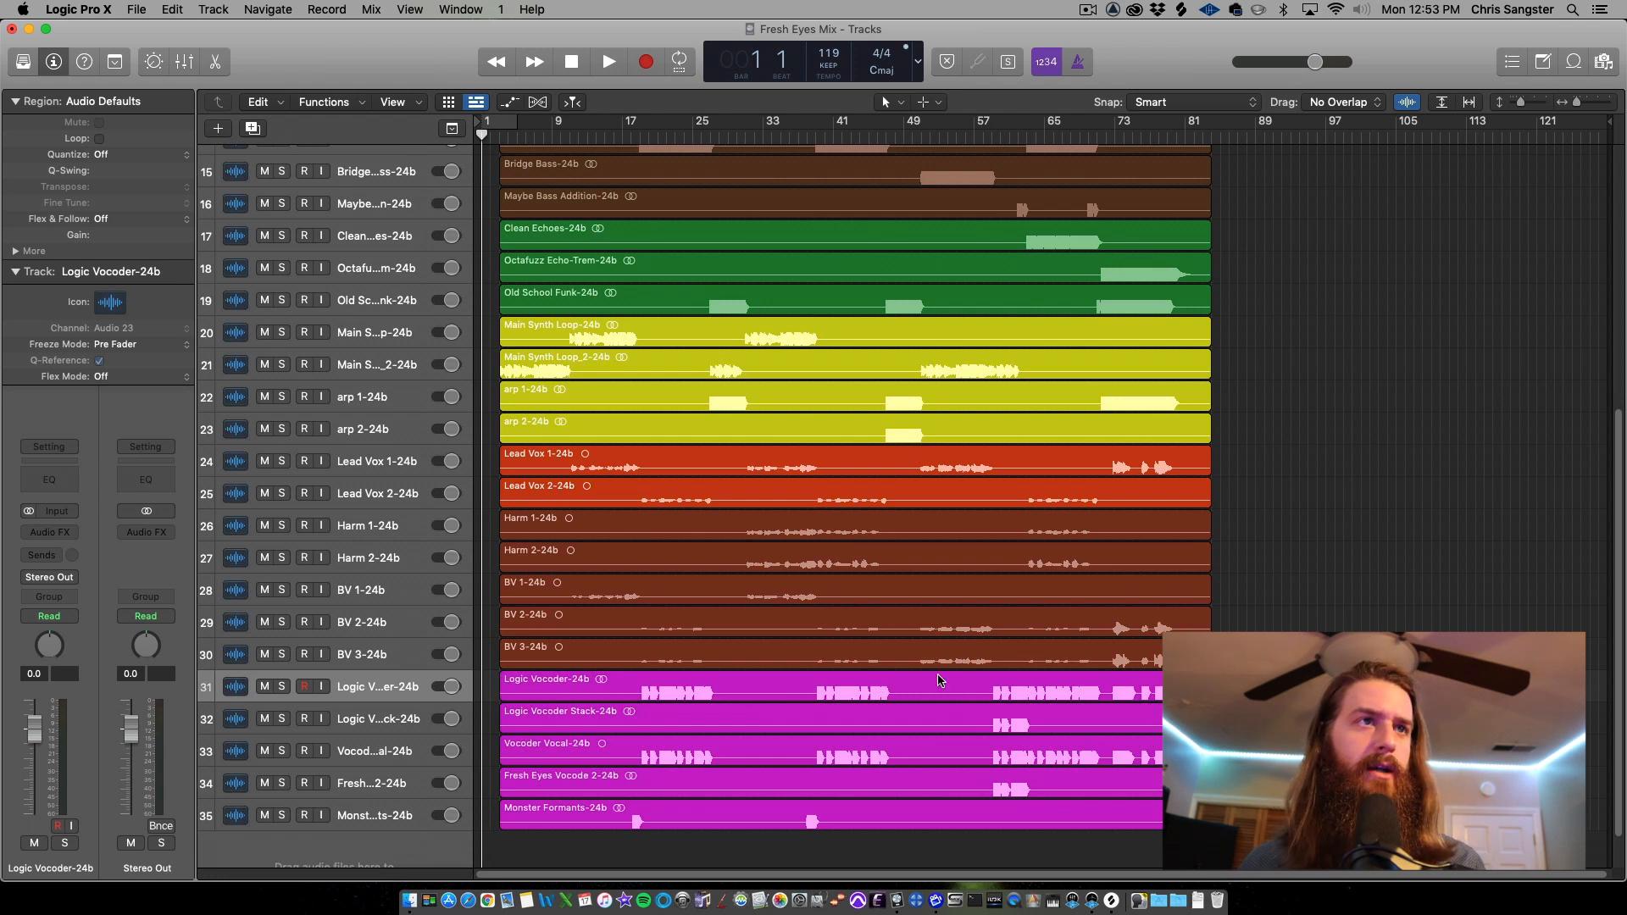
scroll(979, 656, up, 10)
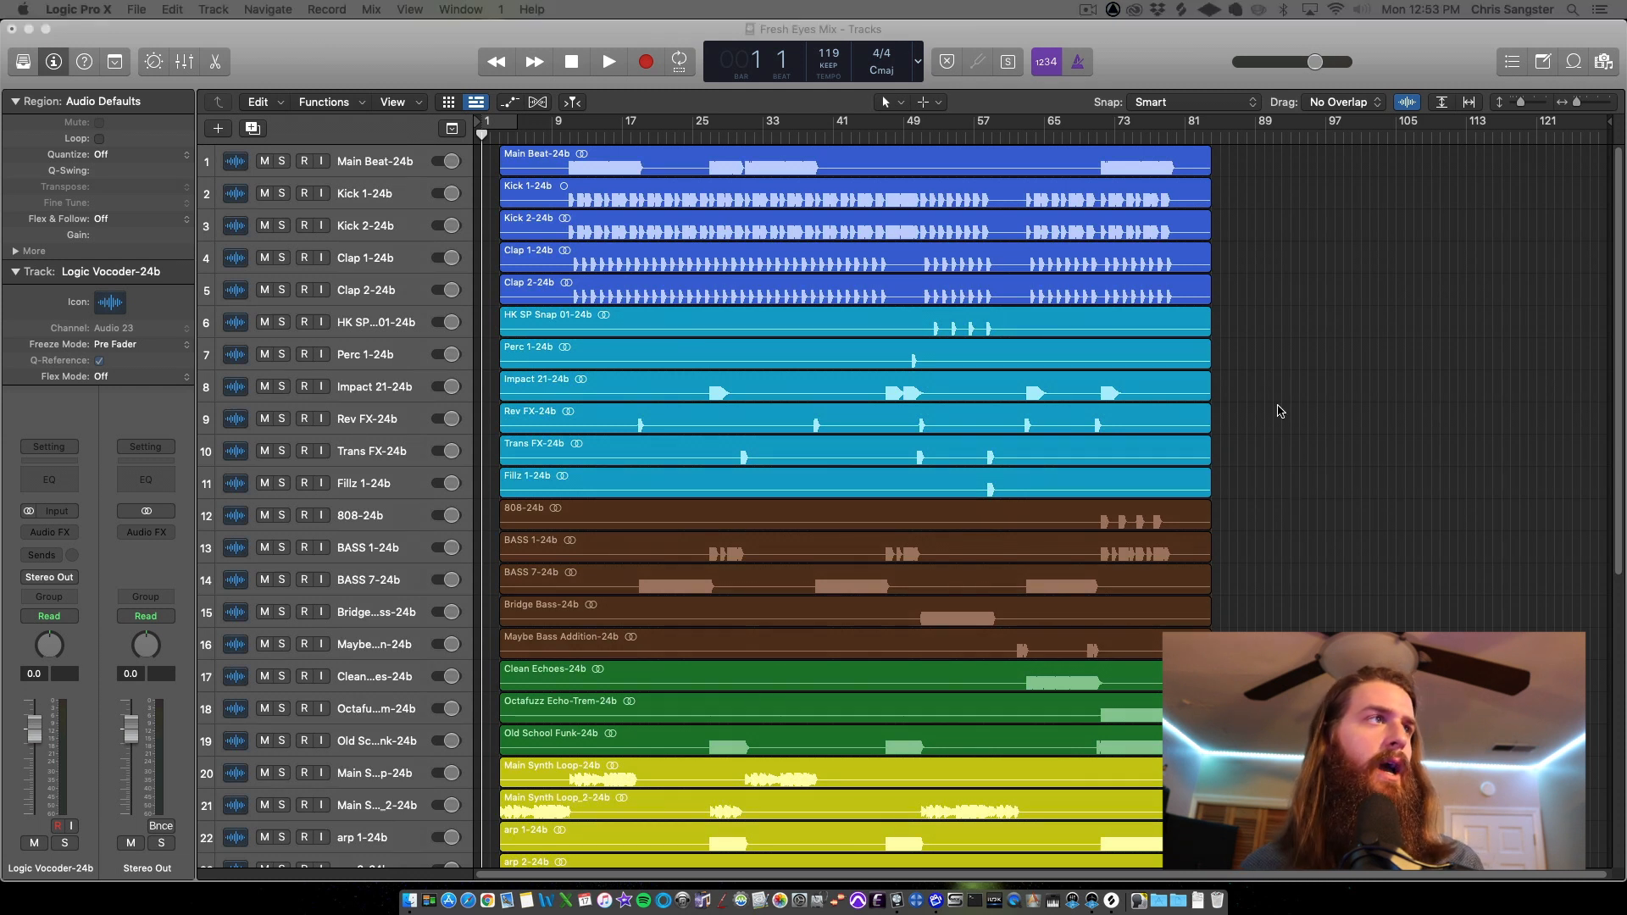
click(1152, 81)
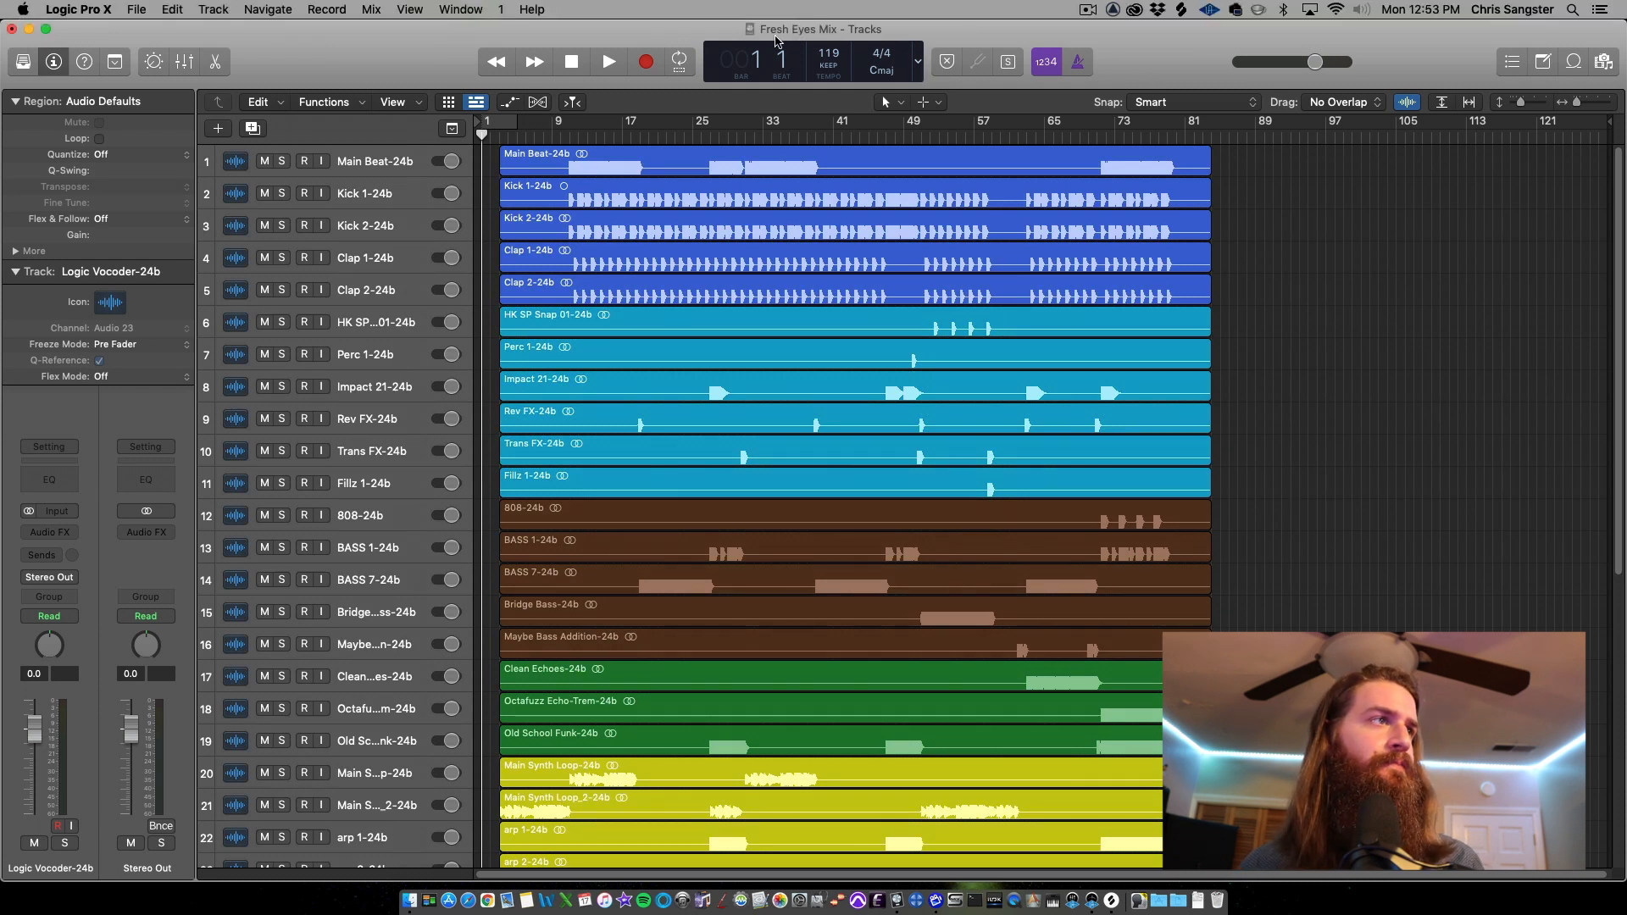
Import tracks from another Logic project, choosing Logic Mixing Template.logicx in the TEMPLATES folder
click(138, 9)
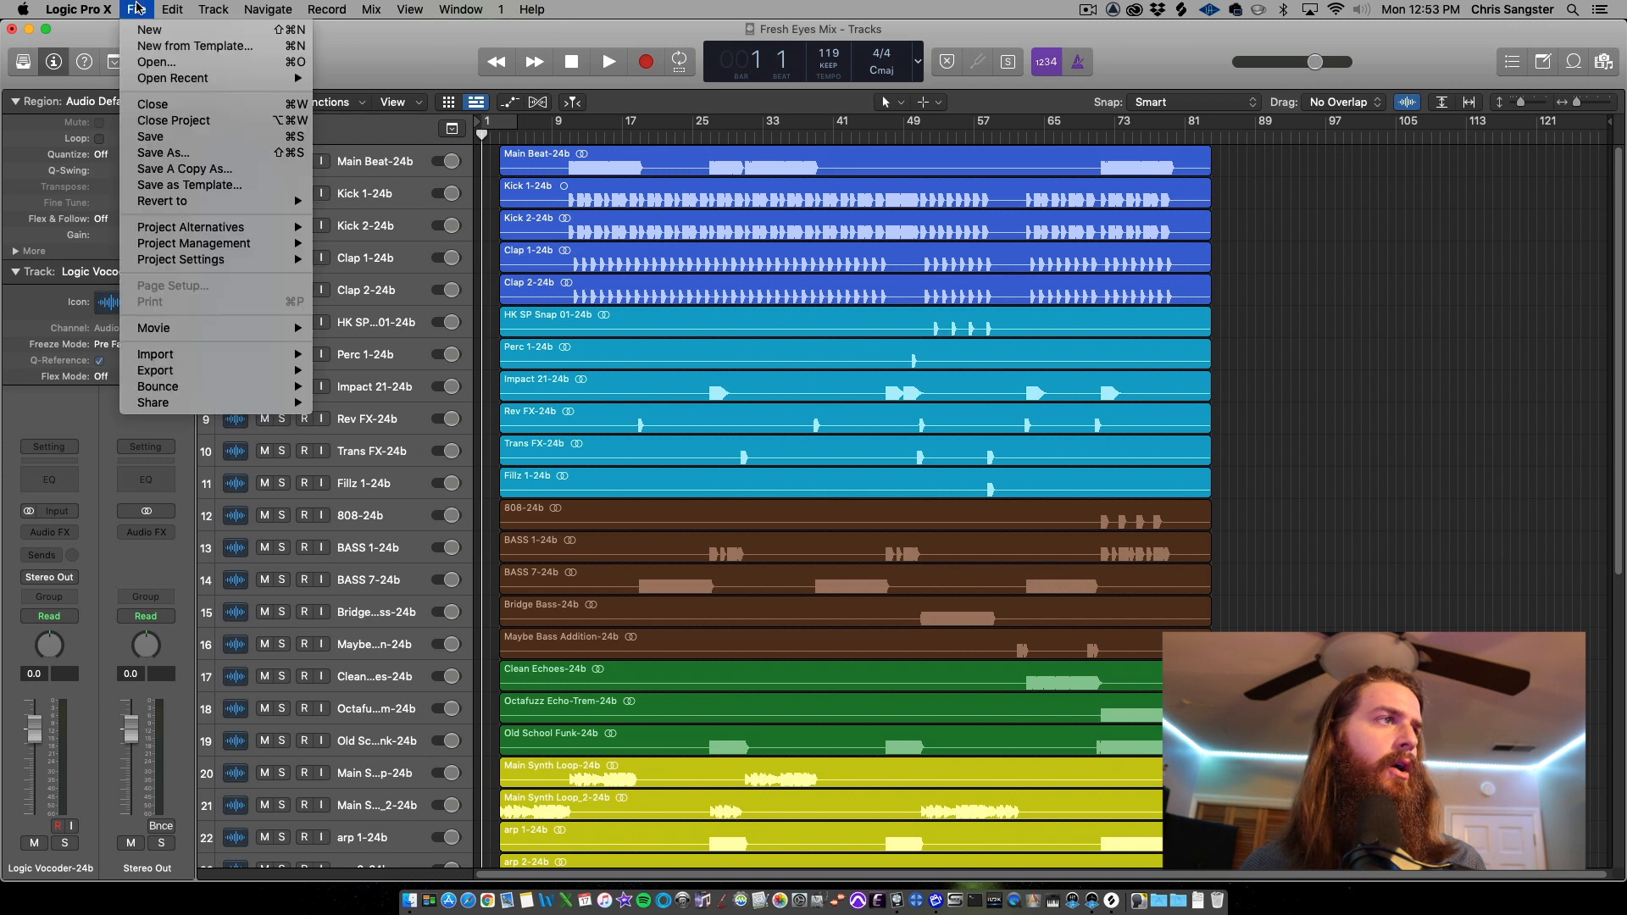
mouse_move(297, 226)
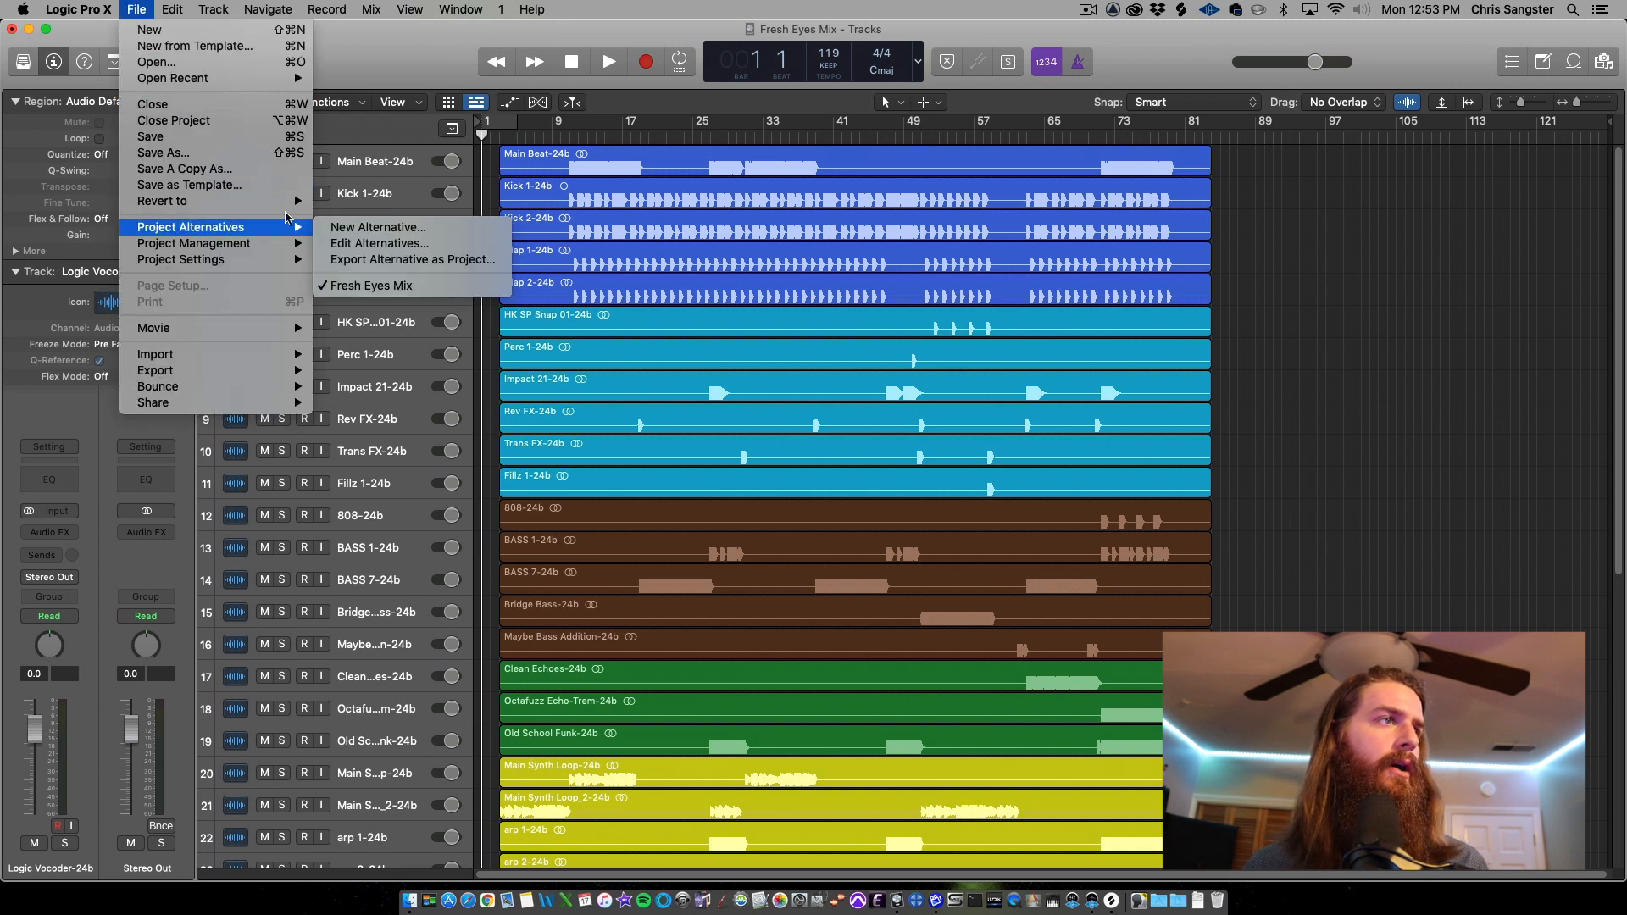
mouse_move(289, 354)
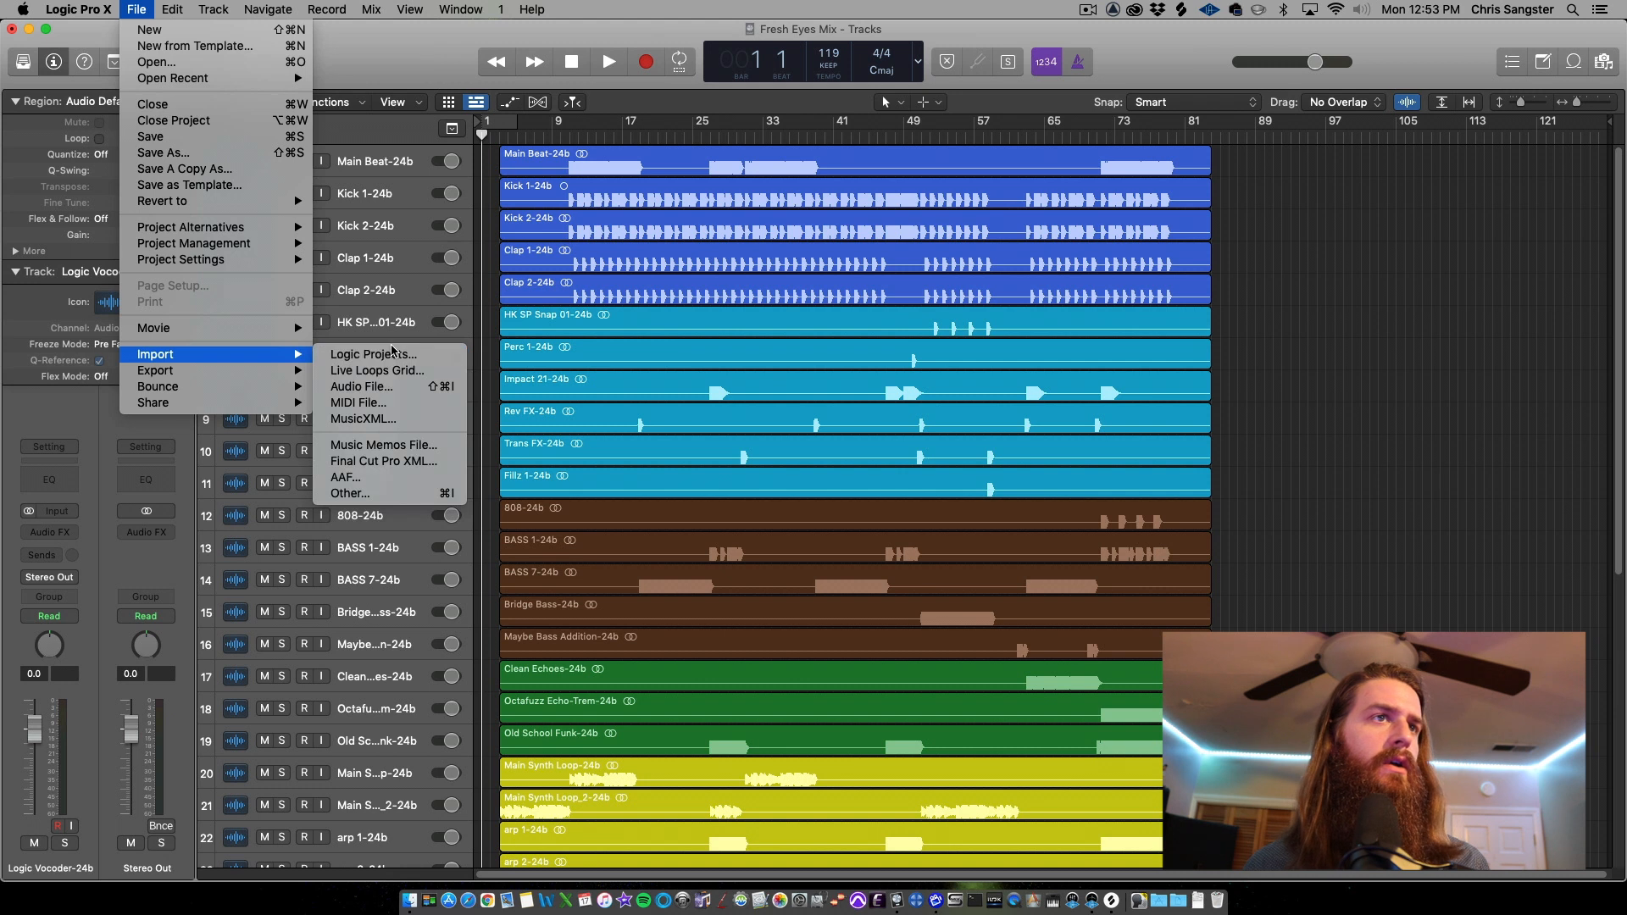
click(418, 354)
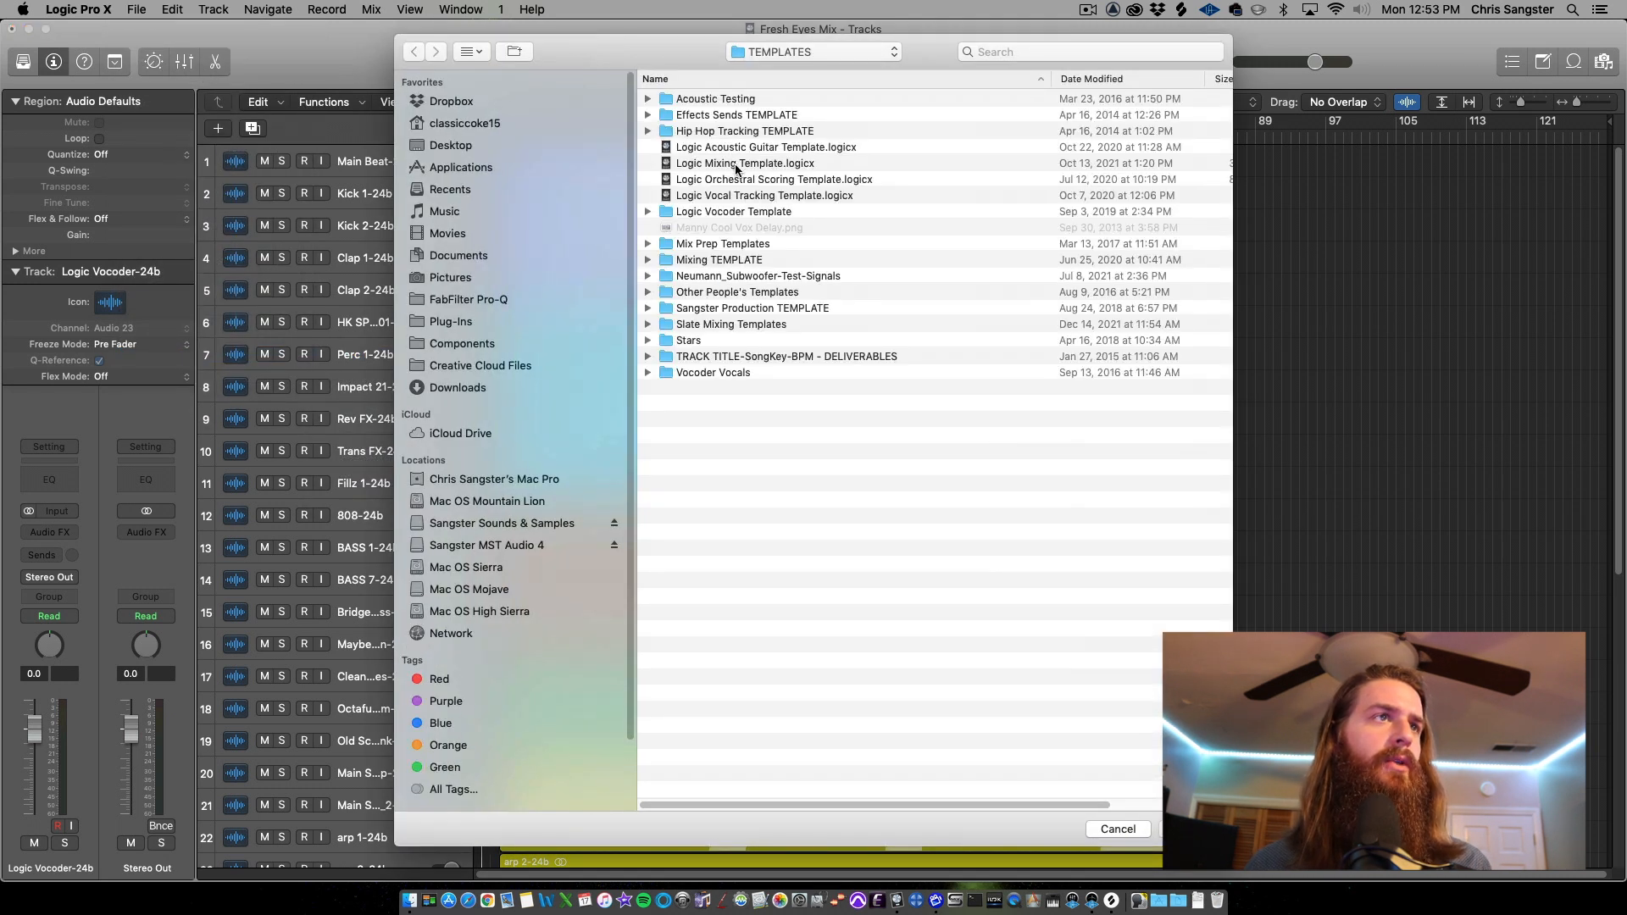
click(723, 165)
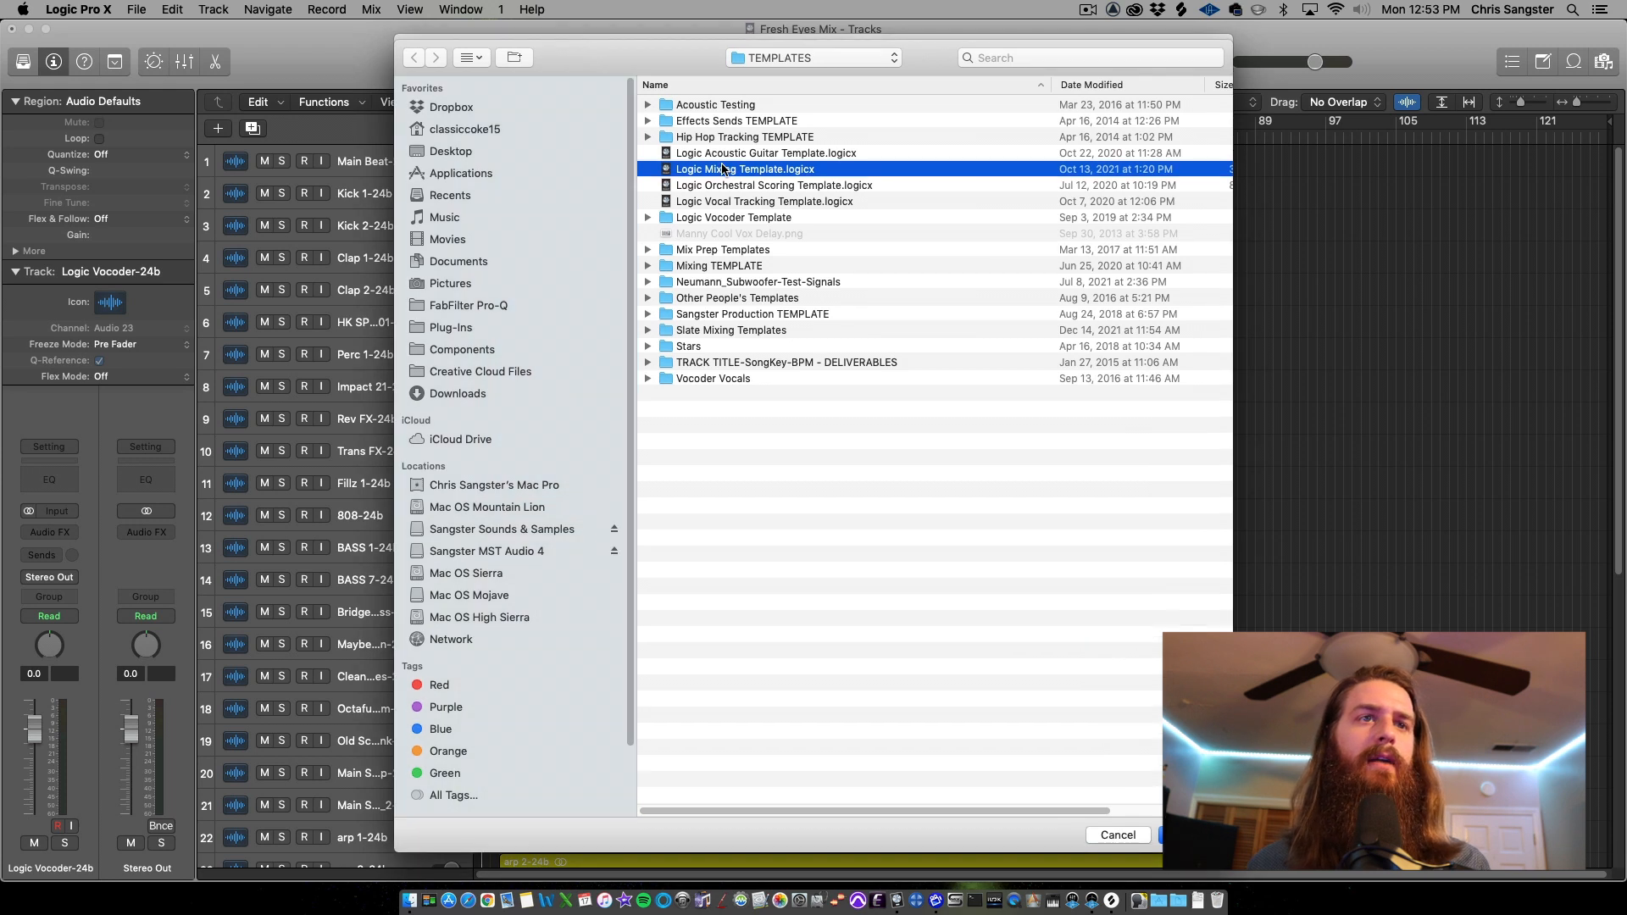
double_click(722, 169)
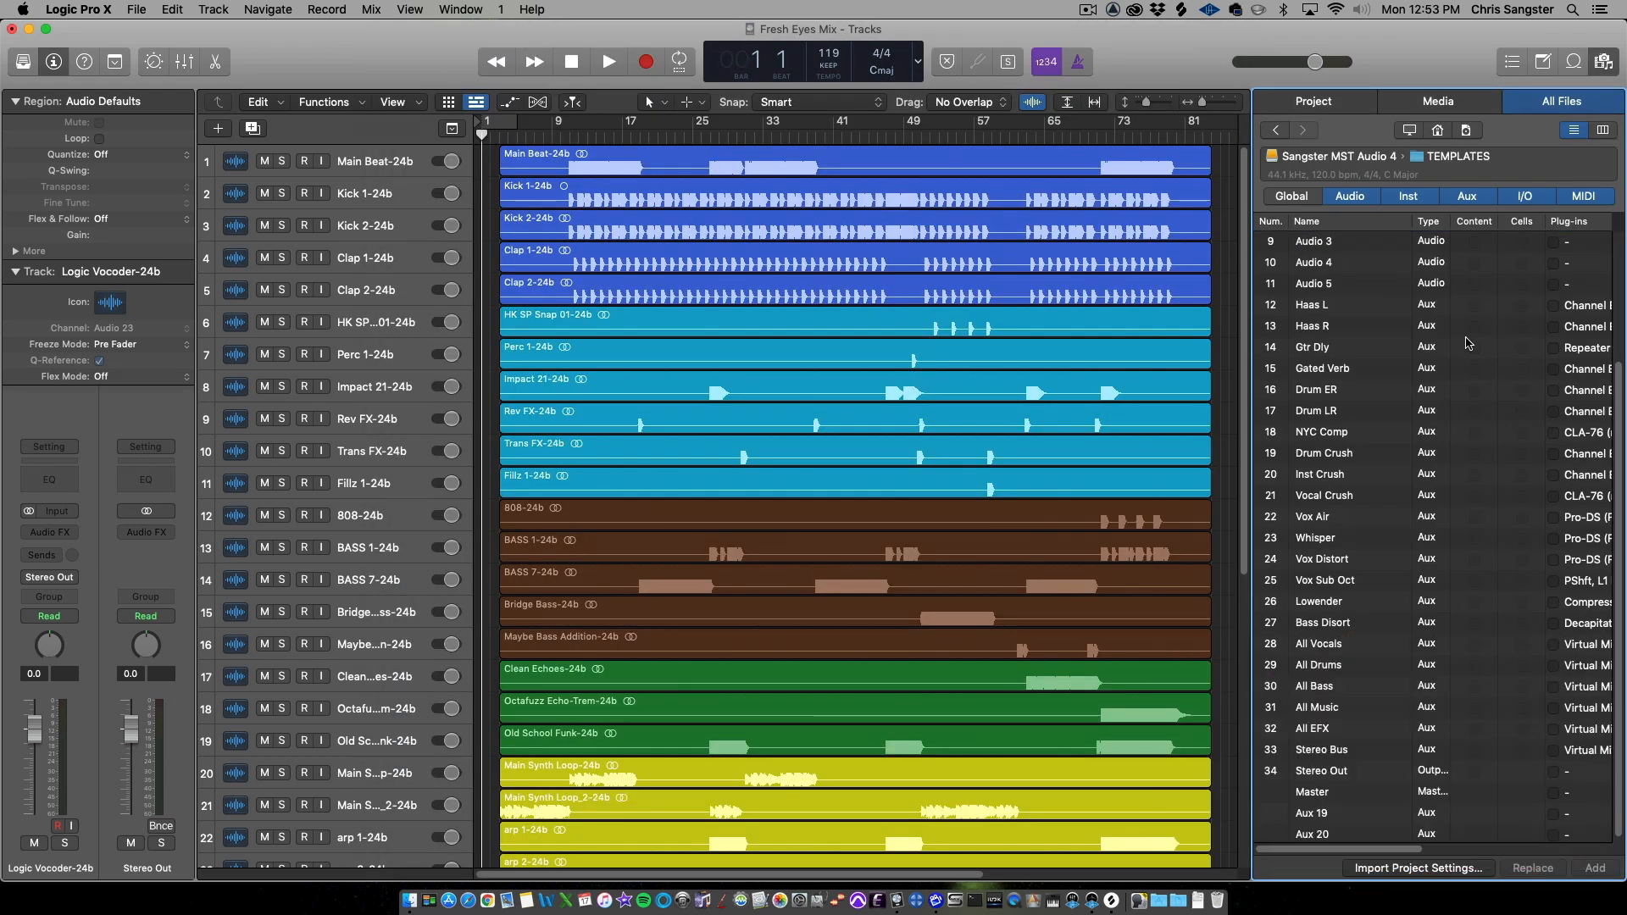
Add the All Vocals through Stereo Bus aux tracks from the template to the project
scroll(1455, 393, down, 1)
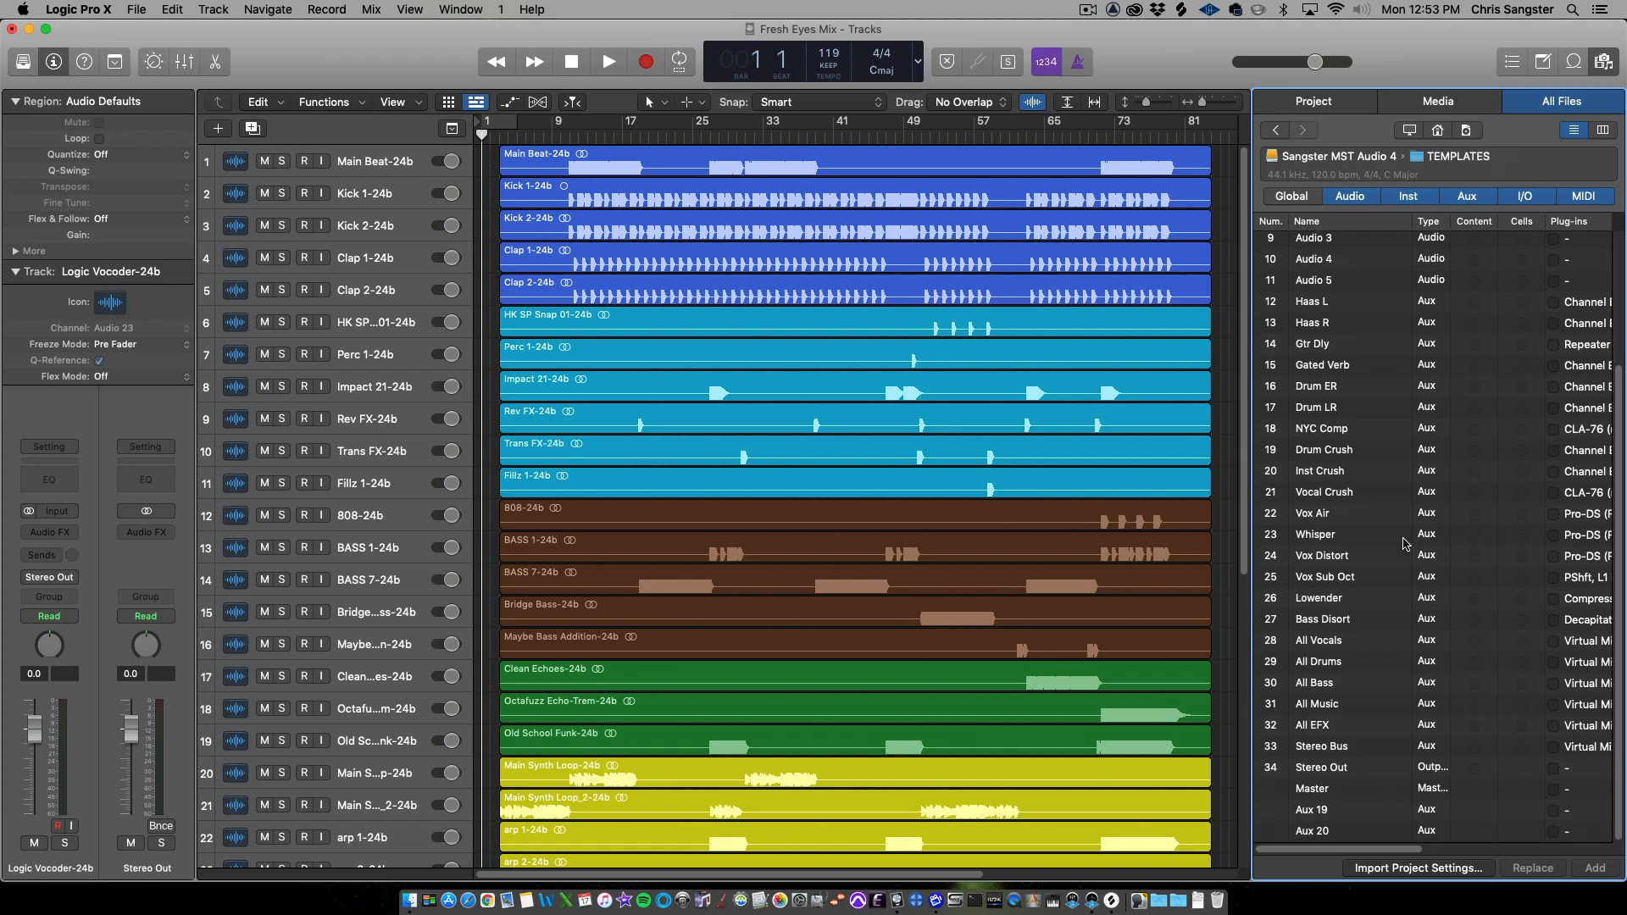
click(1370, 644)
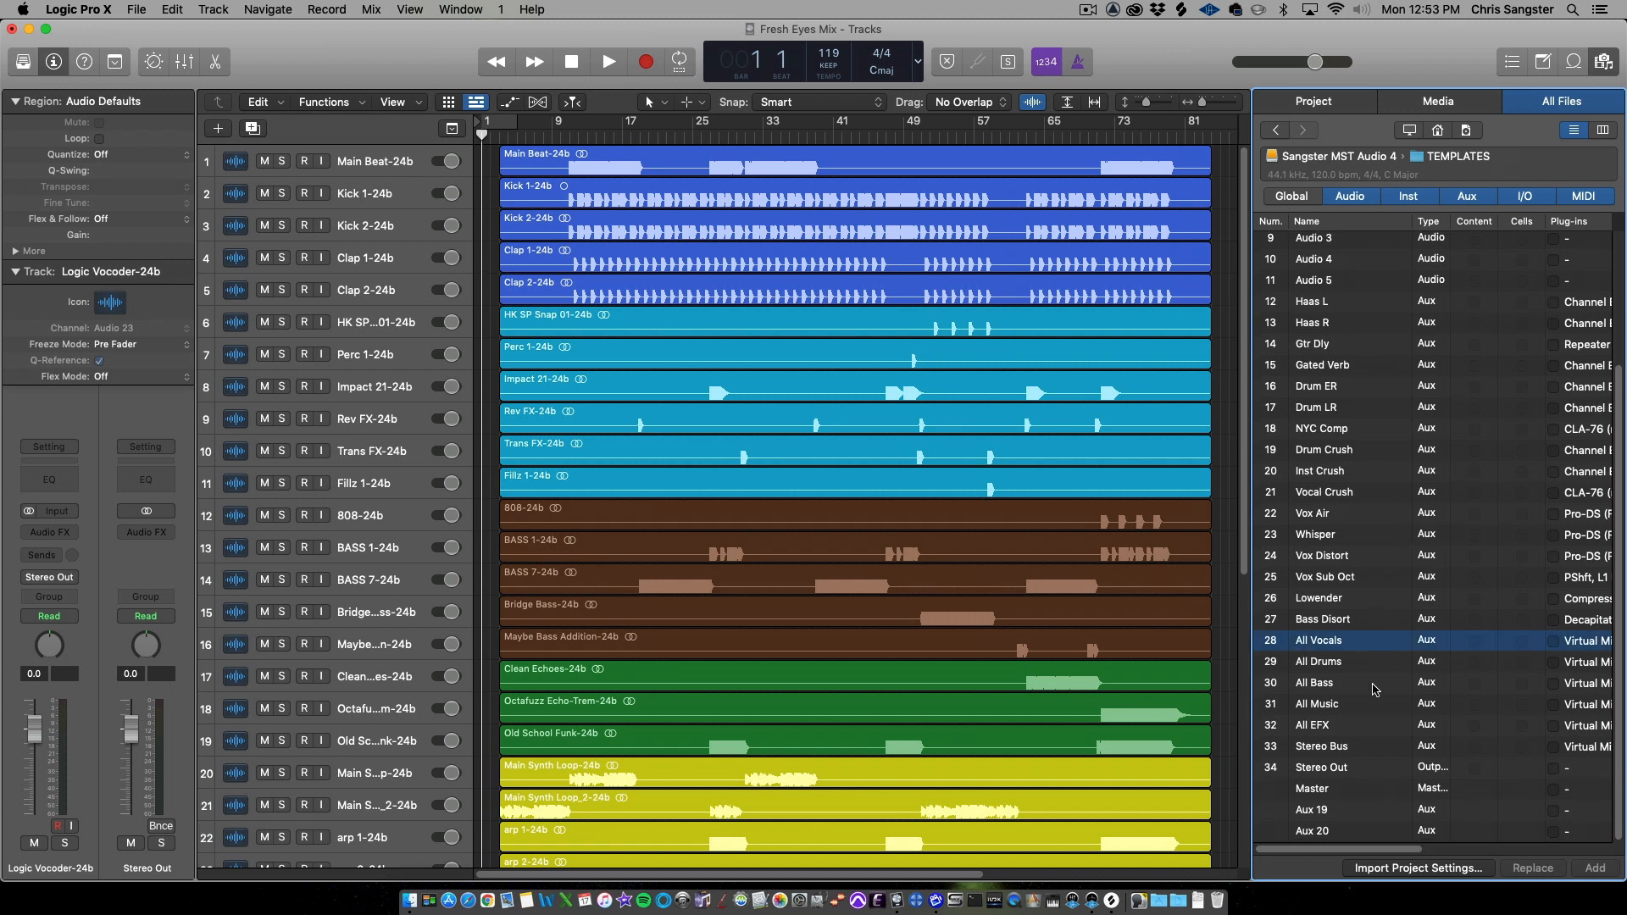
shift+click(1366, 748)
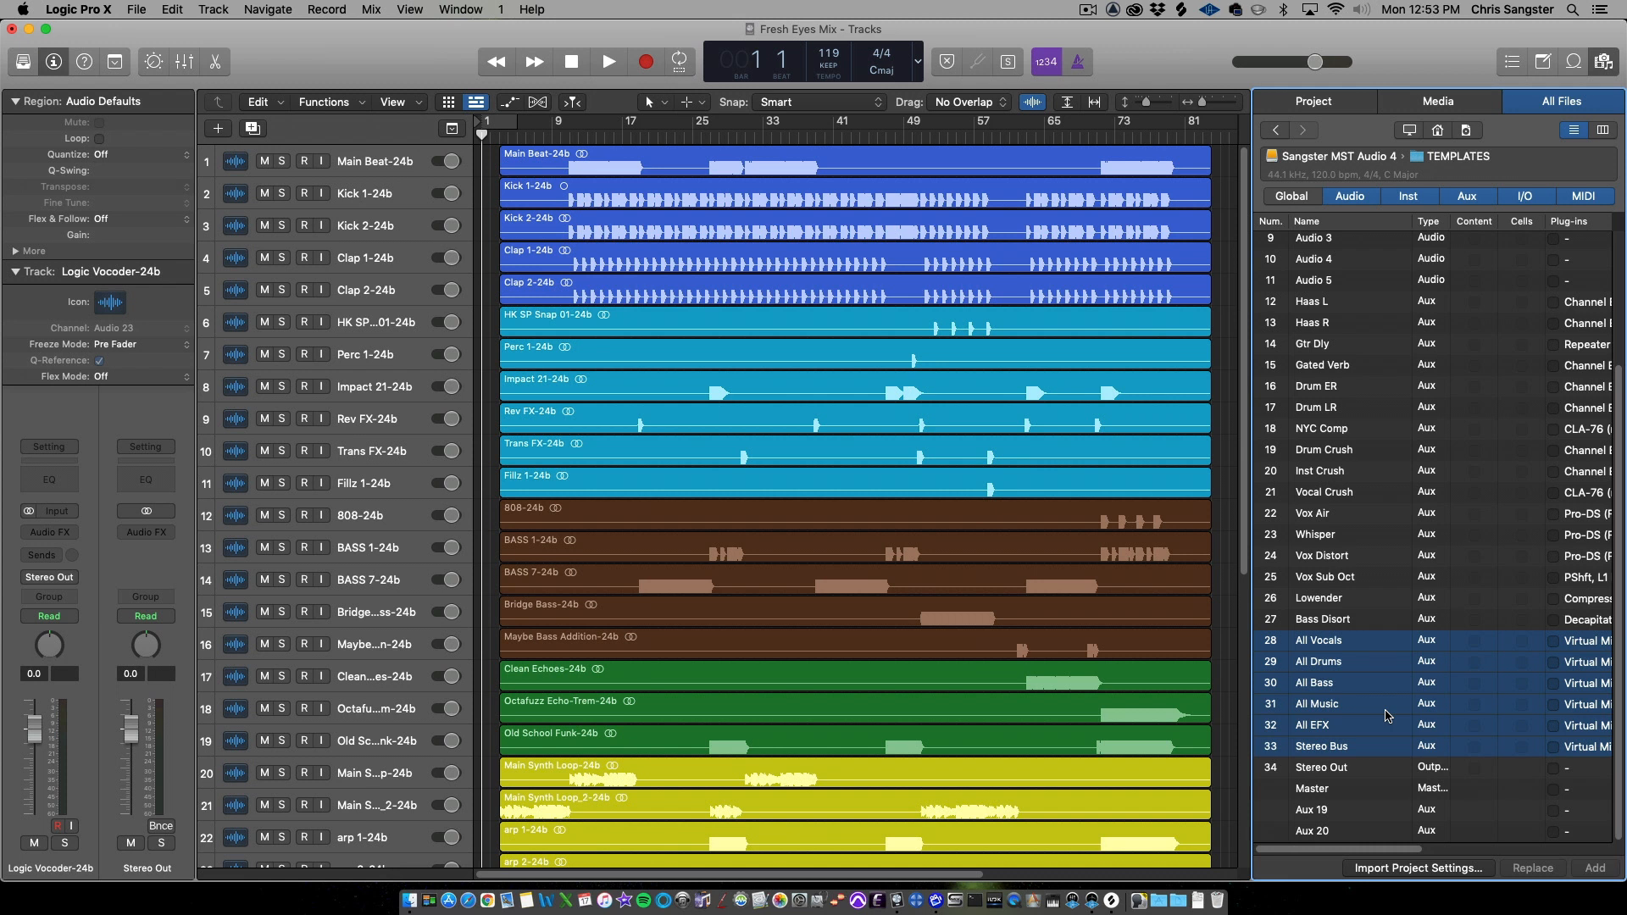
scroll(1386, 716, right, 5)
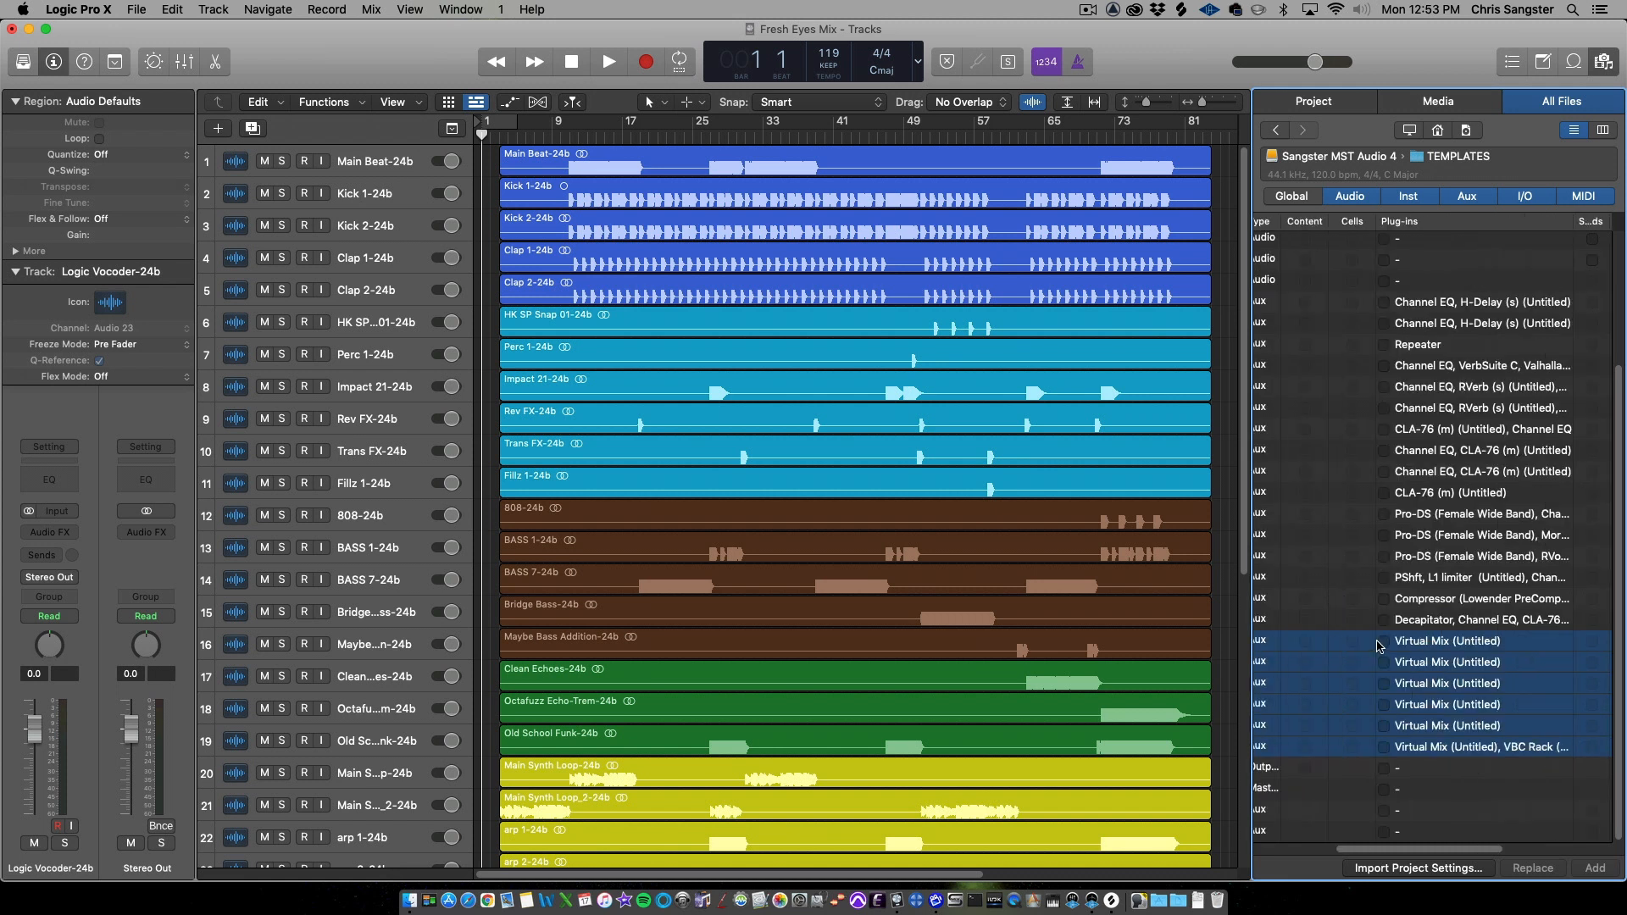
scroll(1382, 646, right, 5)
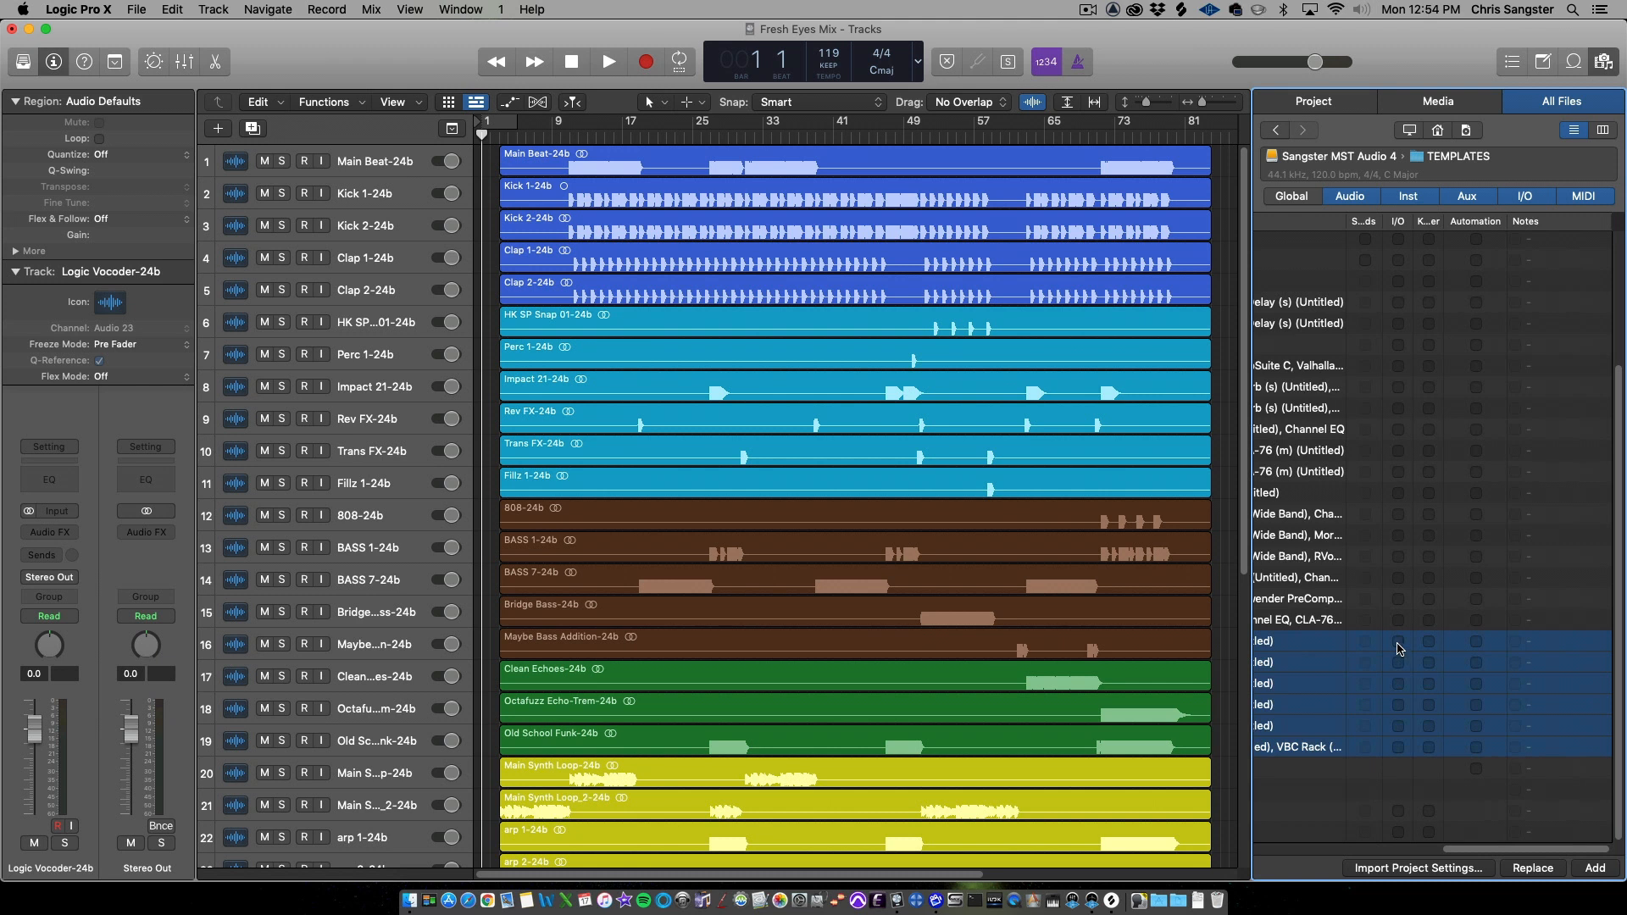
scroll(1479, 728, up, 3)
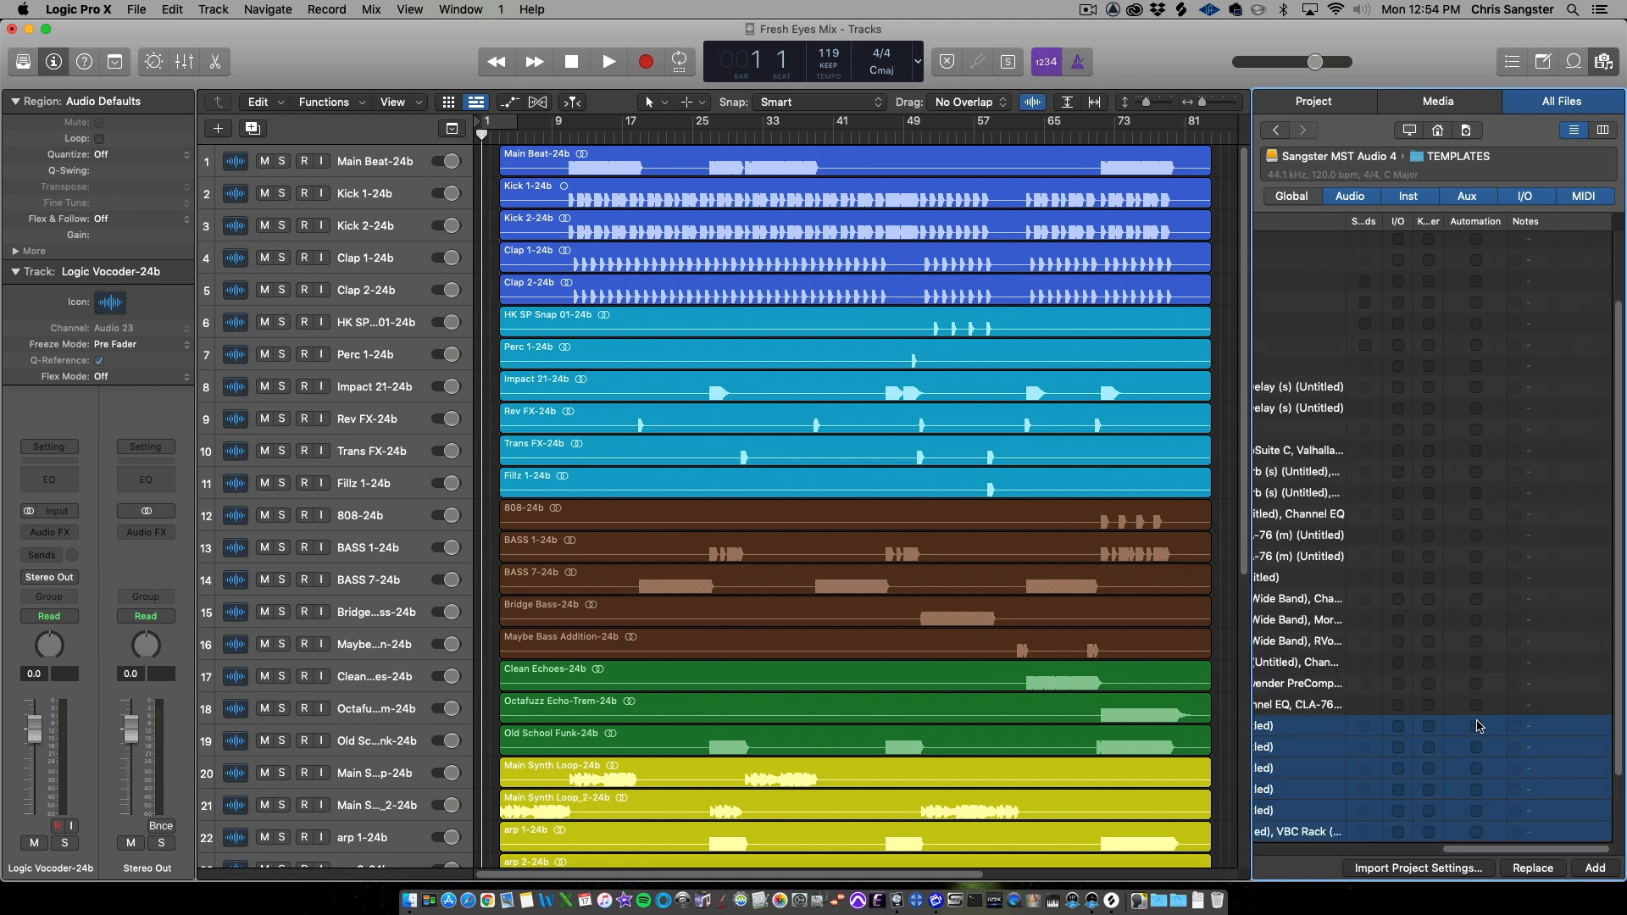
click(1598, 867)
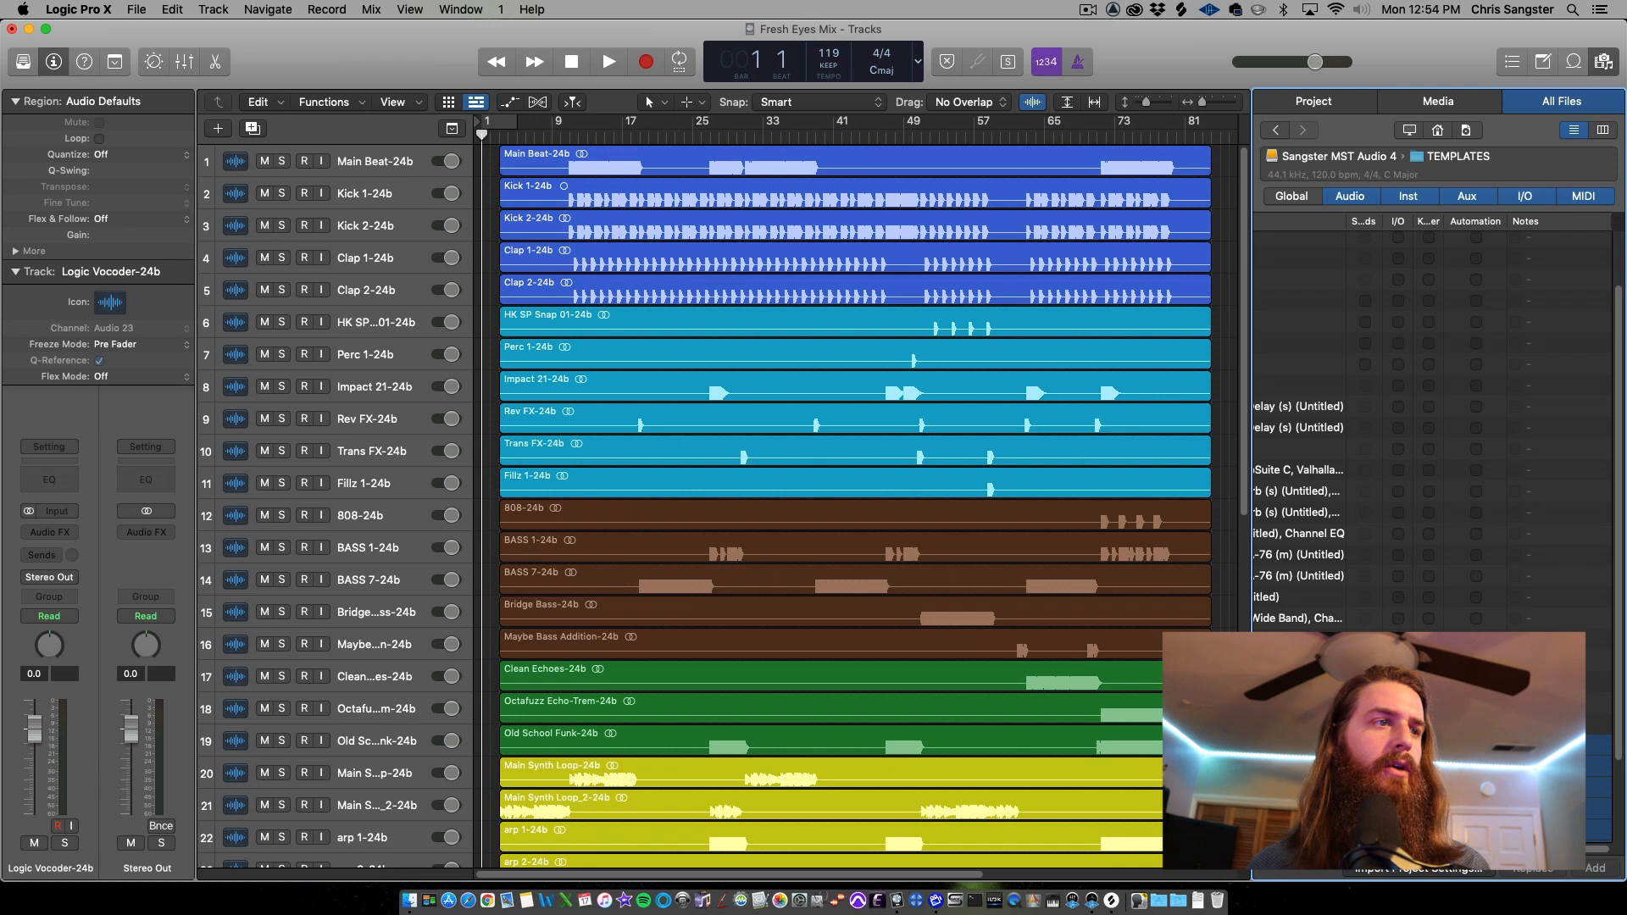
Open the mixer to inspect the imported aux channels, then close it
key(super+2)
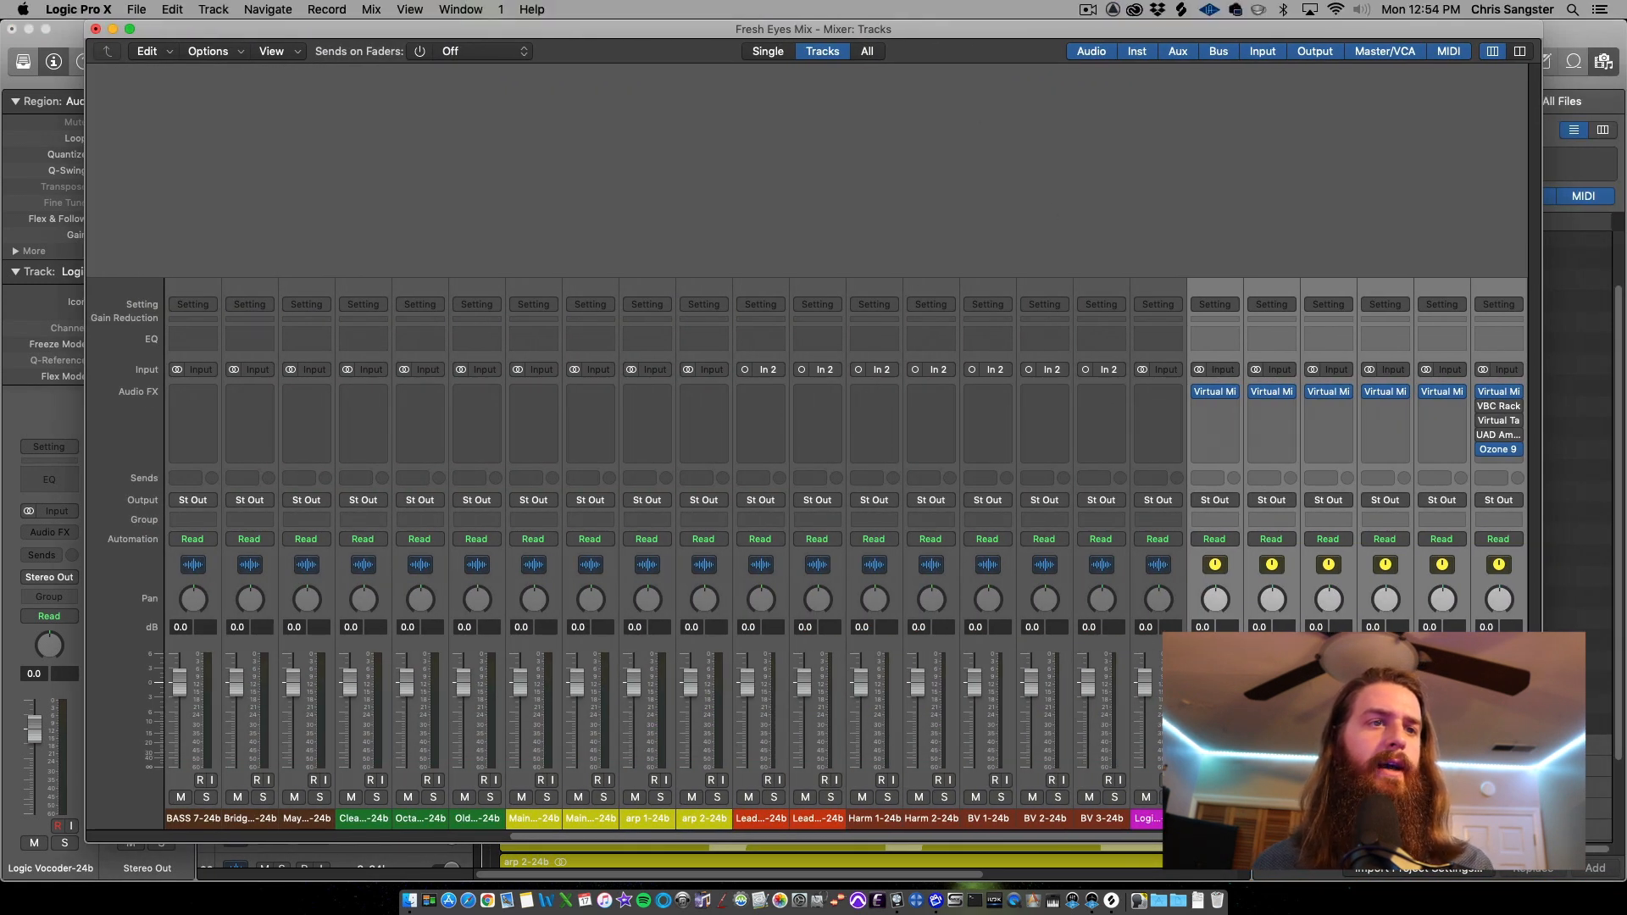
scroll(1033, 818, right, 5)
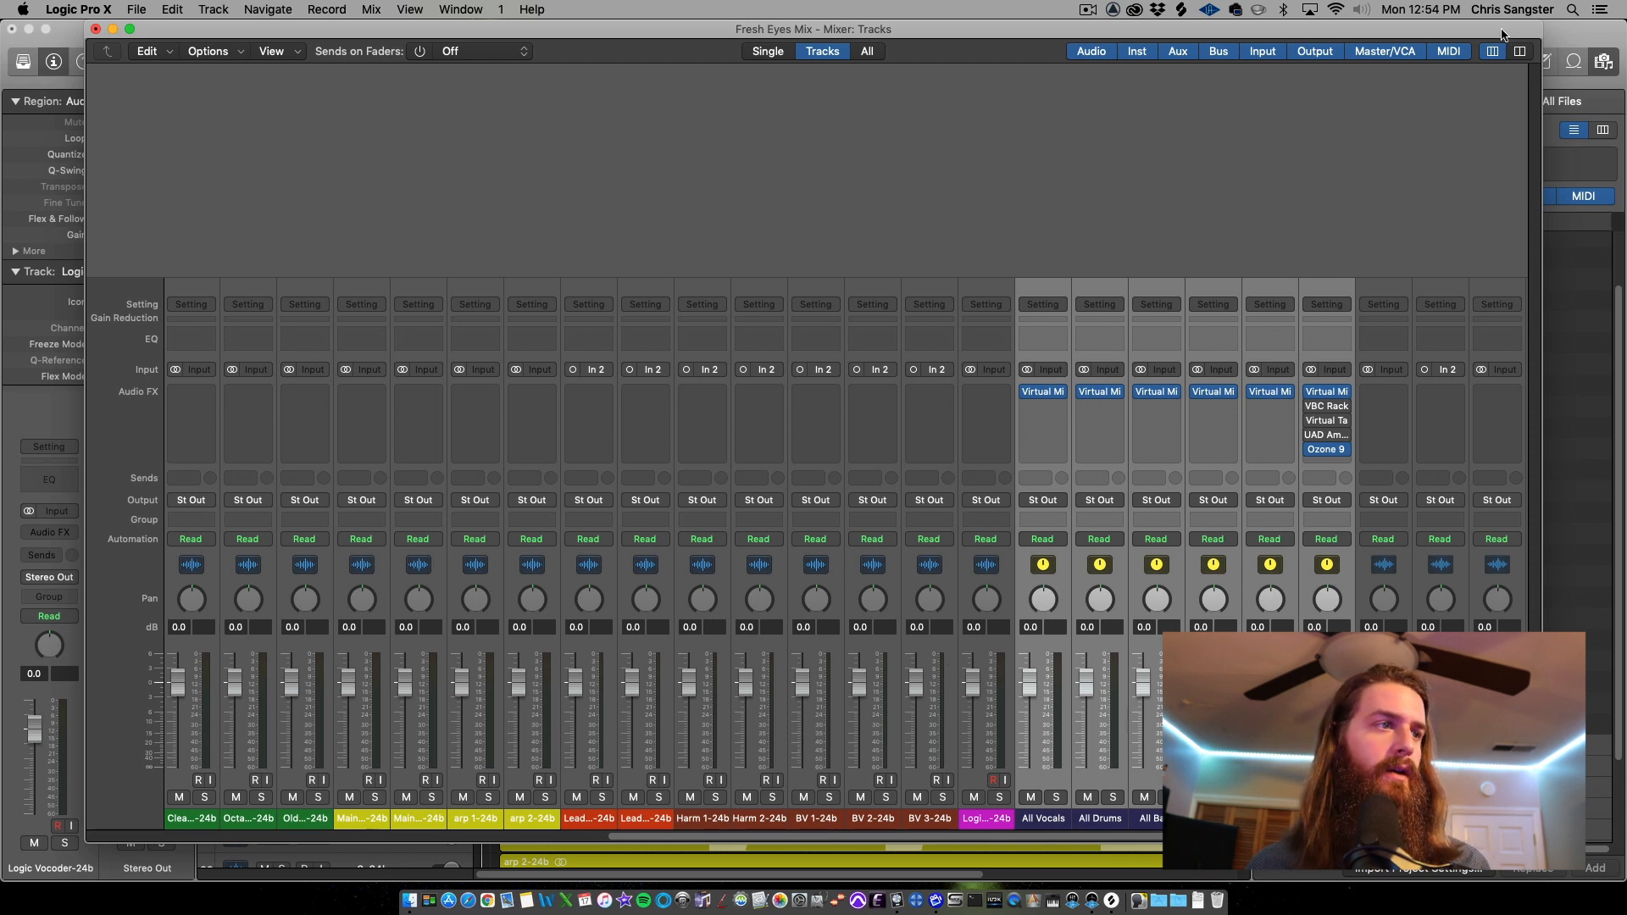
drag(1500, 32, 1513, 130)
click(1463, 35)
Move the six aux tracks, All Vocals to Stereo Bus, to the bottom of the track list
scroll(1074, 381, down, 6)
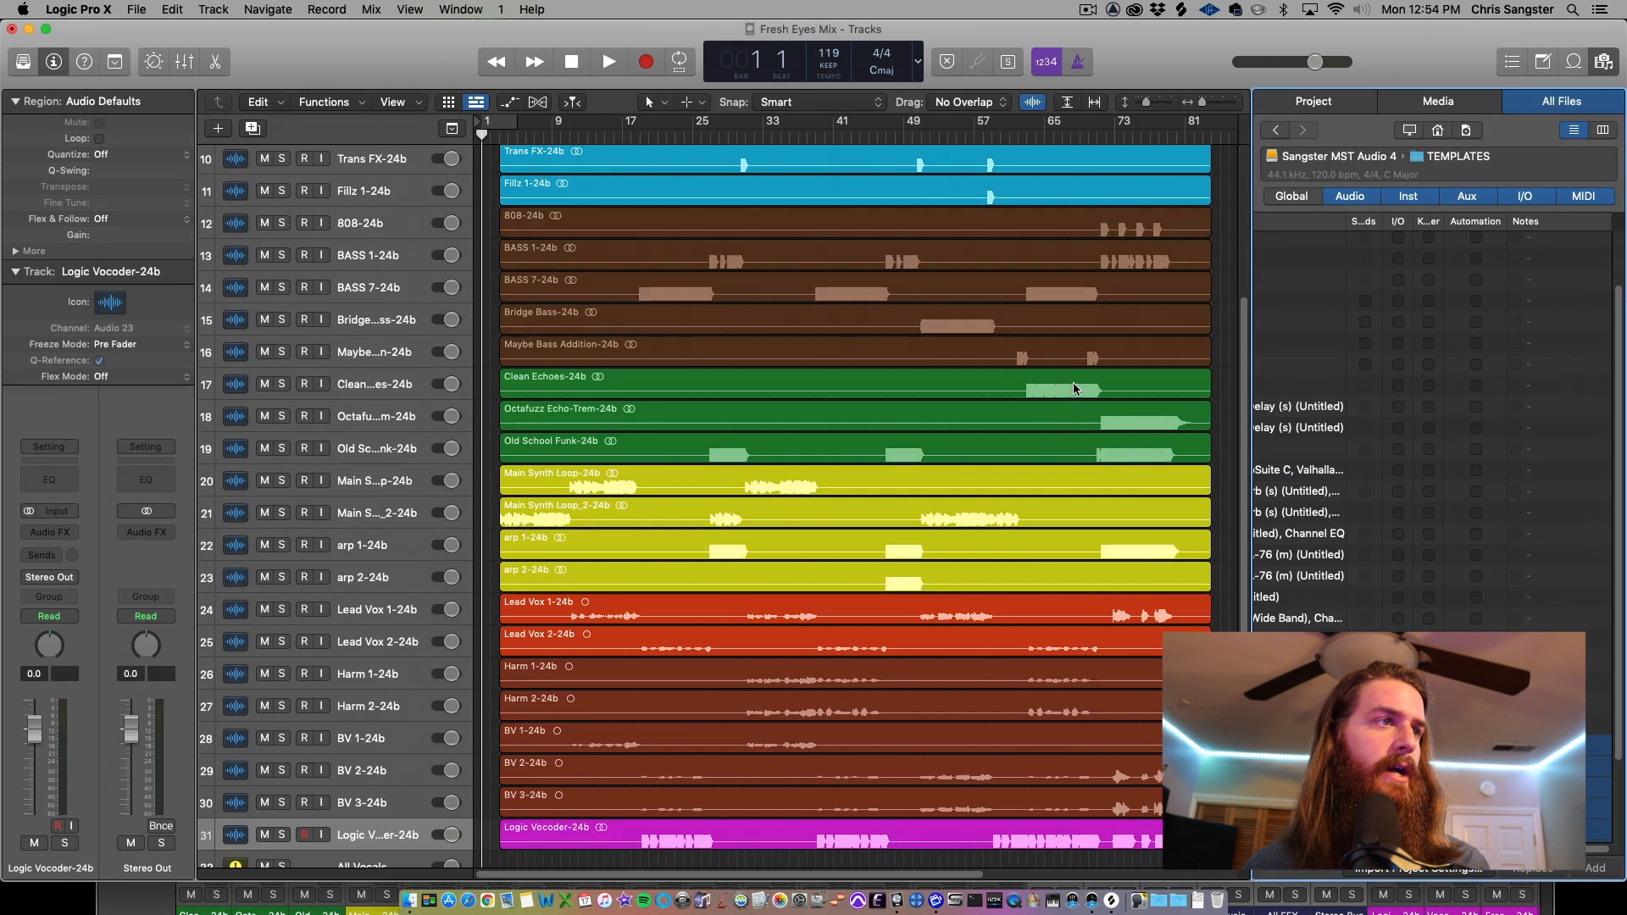
scroll(1074, 382, down, 5)
click(370, 488)
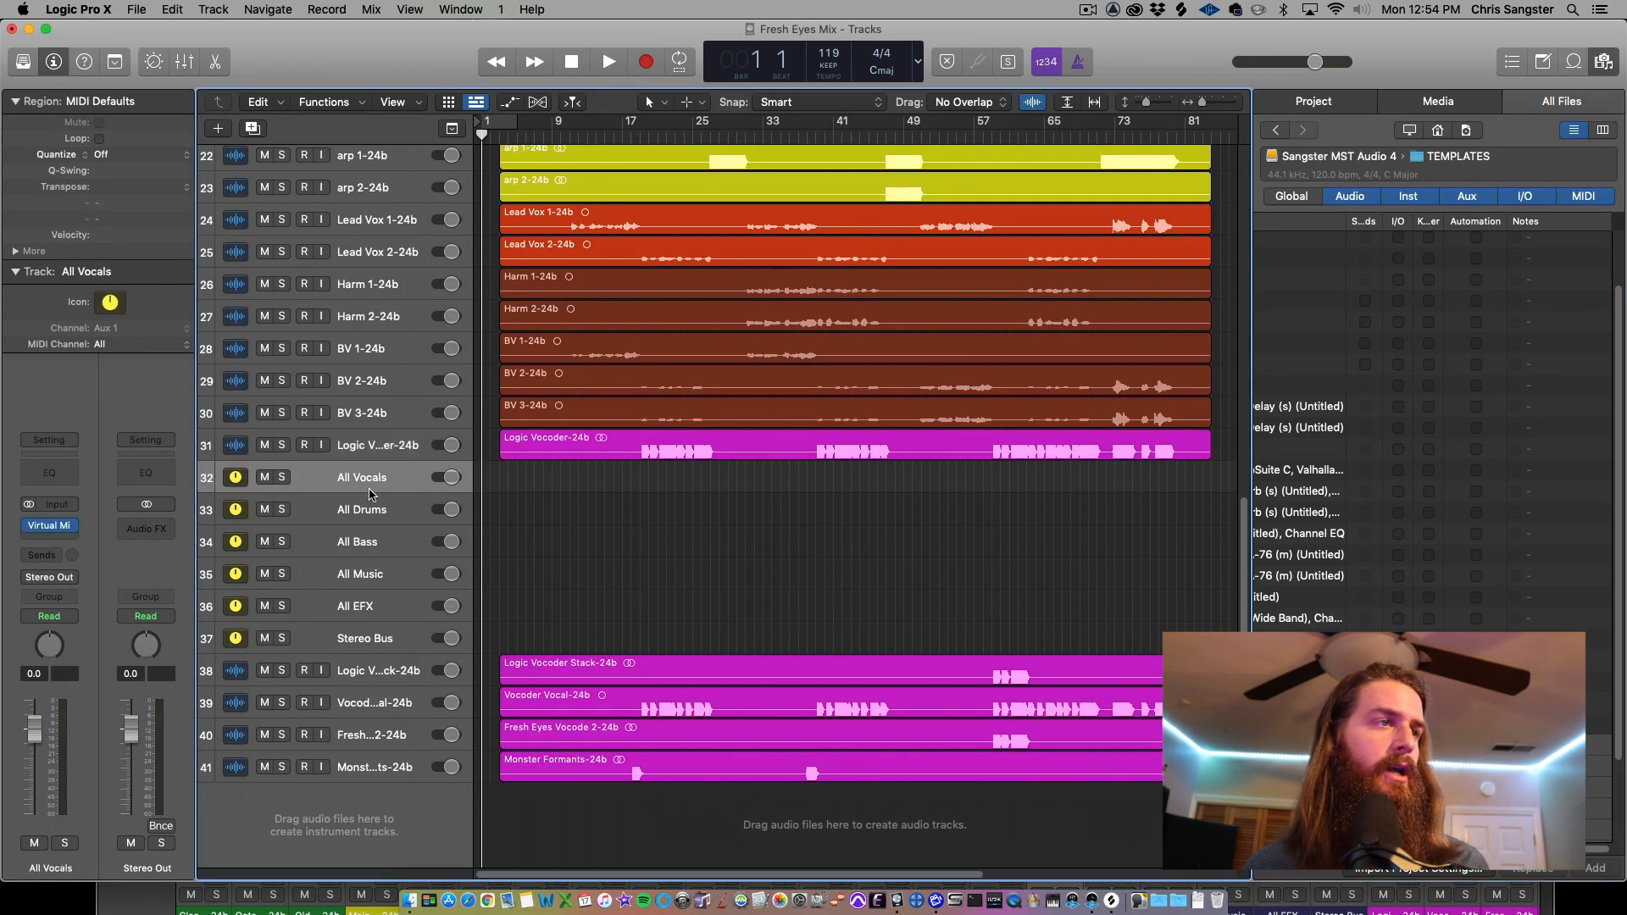
shift+click(392, 634)
drag(356, 486, 358, 798)
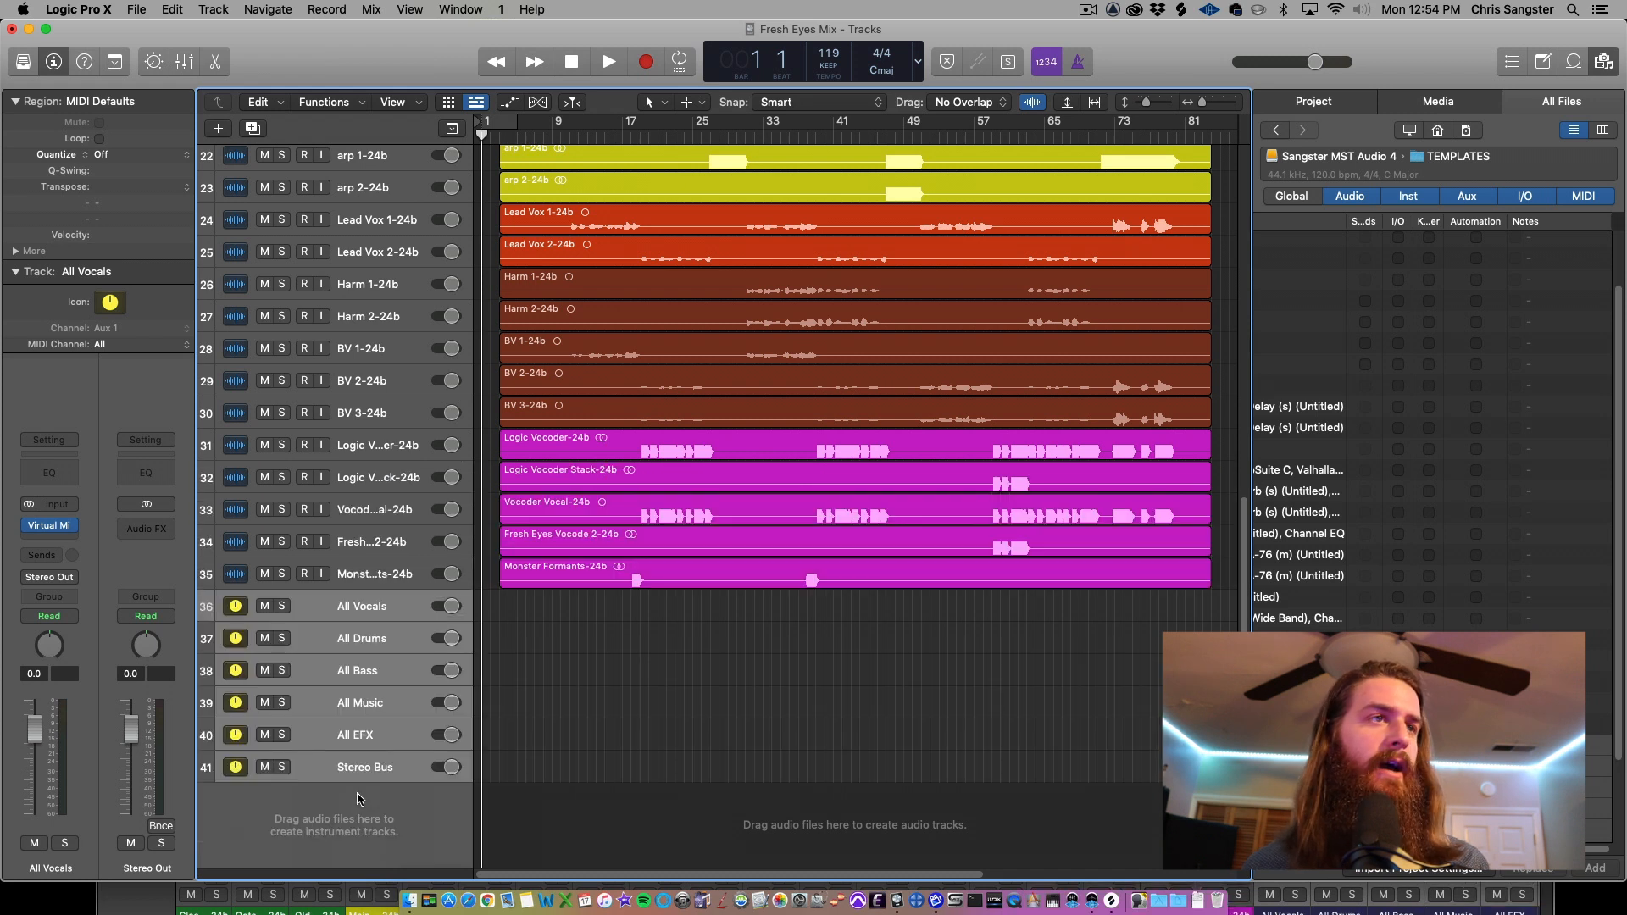
Select the Monster Formants region and close the browser panel
click(410, 582)
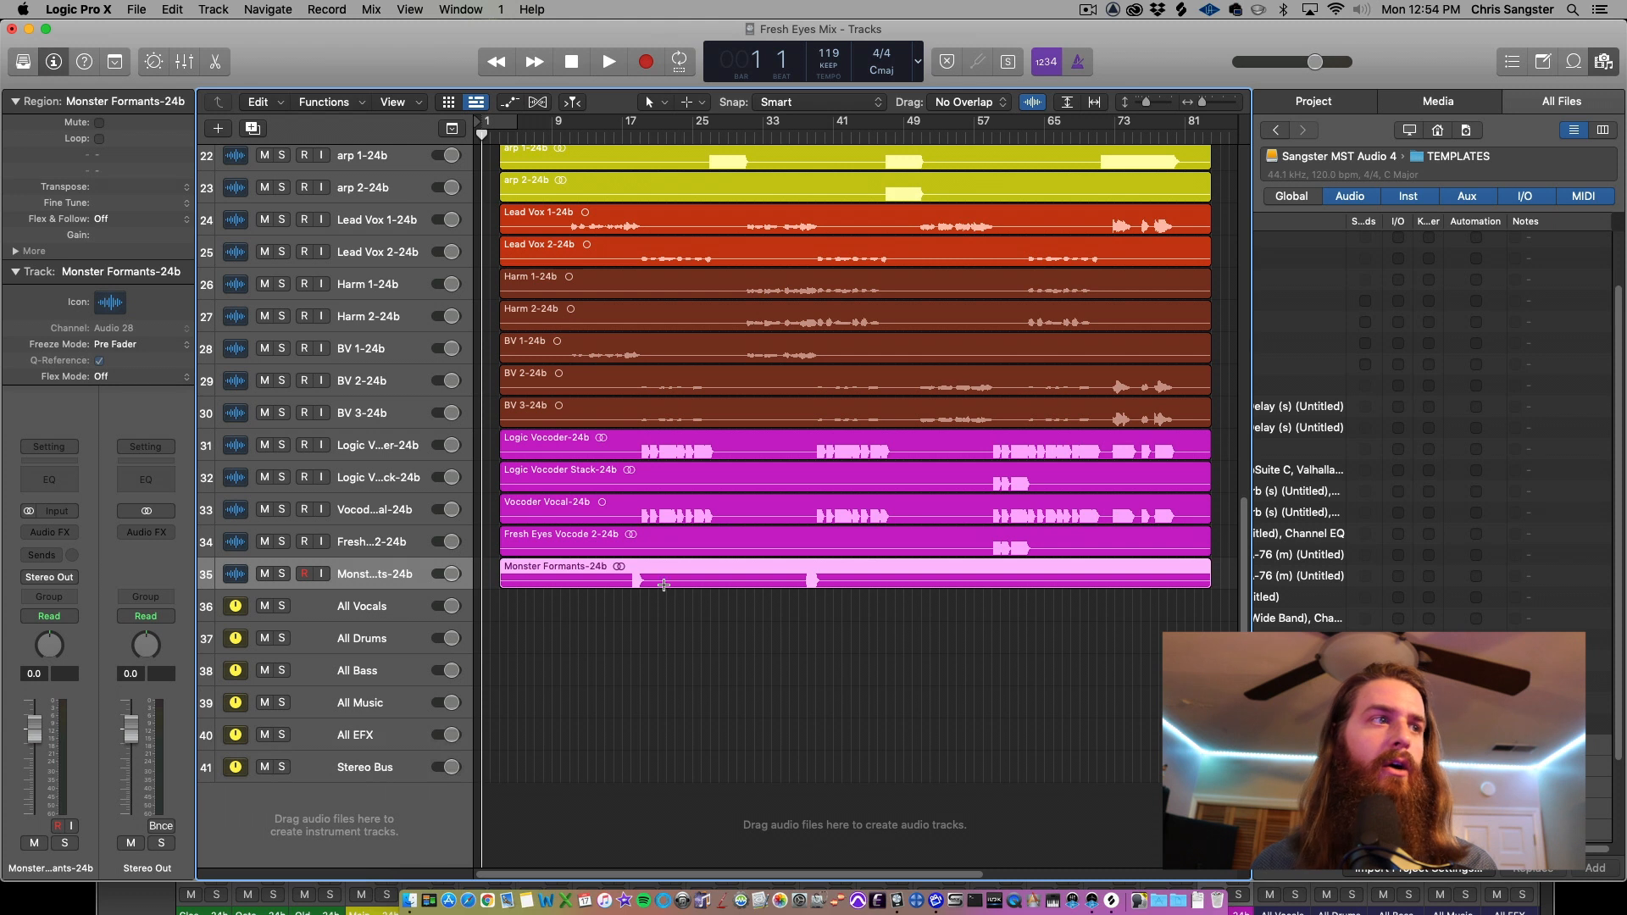
key(f)
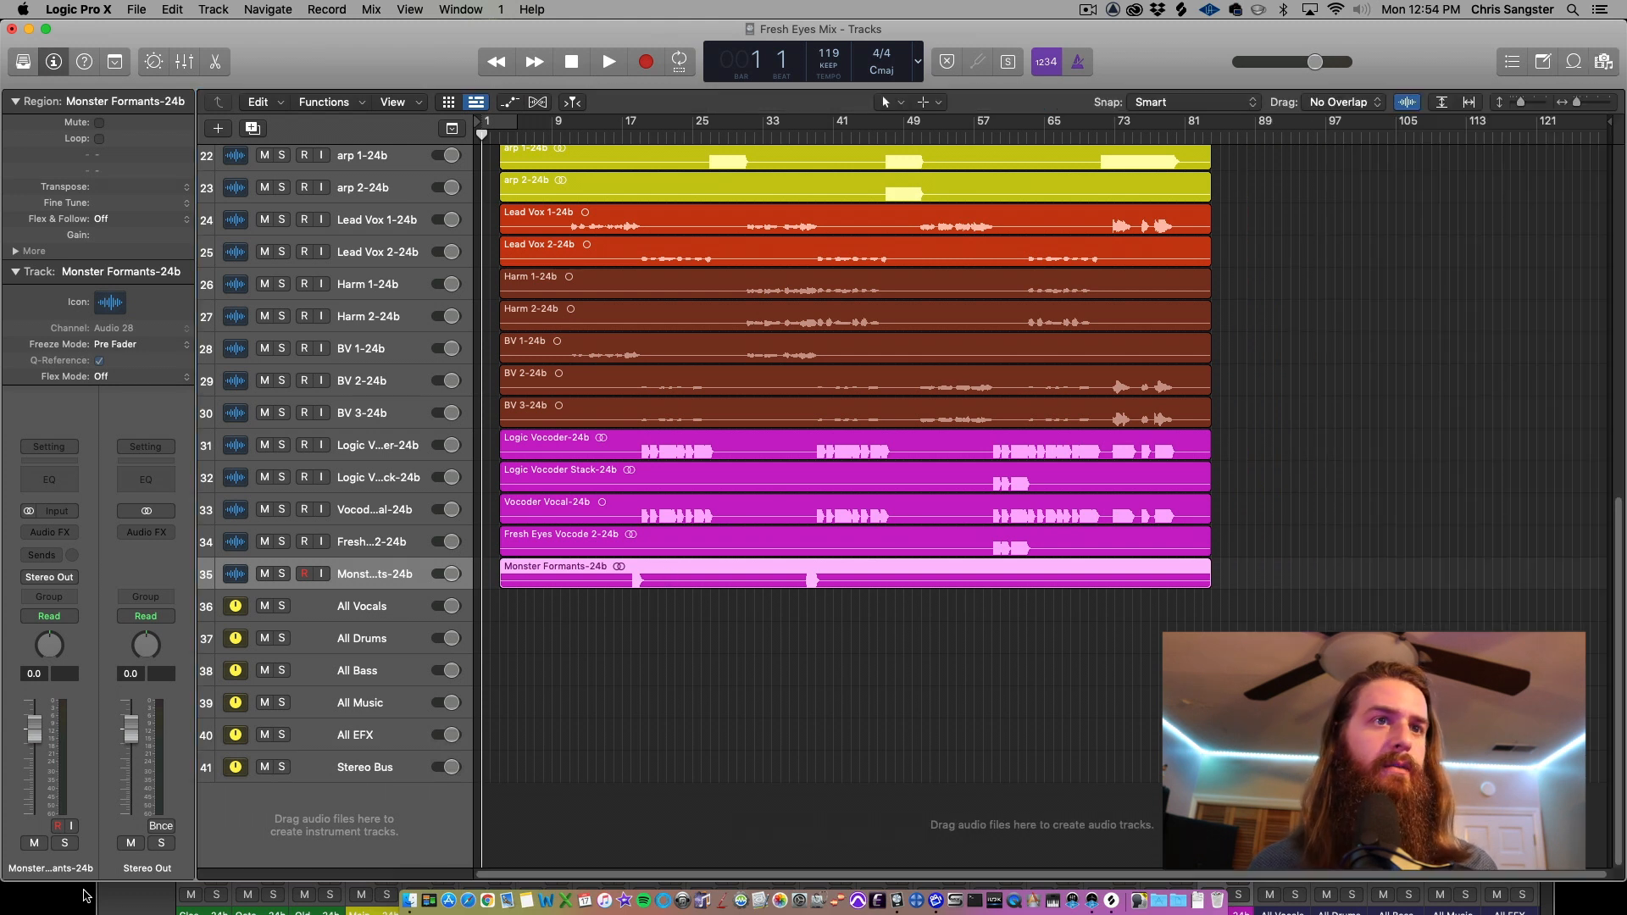
Open the mixer and set the Stereo Bus aux channel's input to Bus 1
key(super+2)
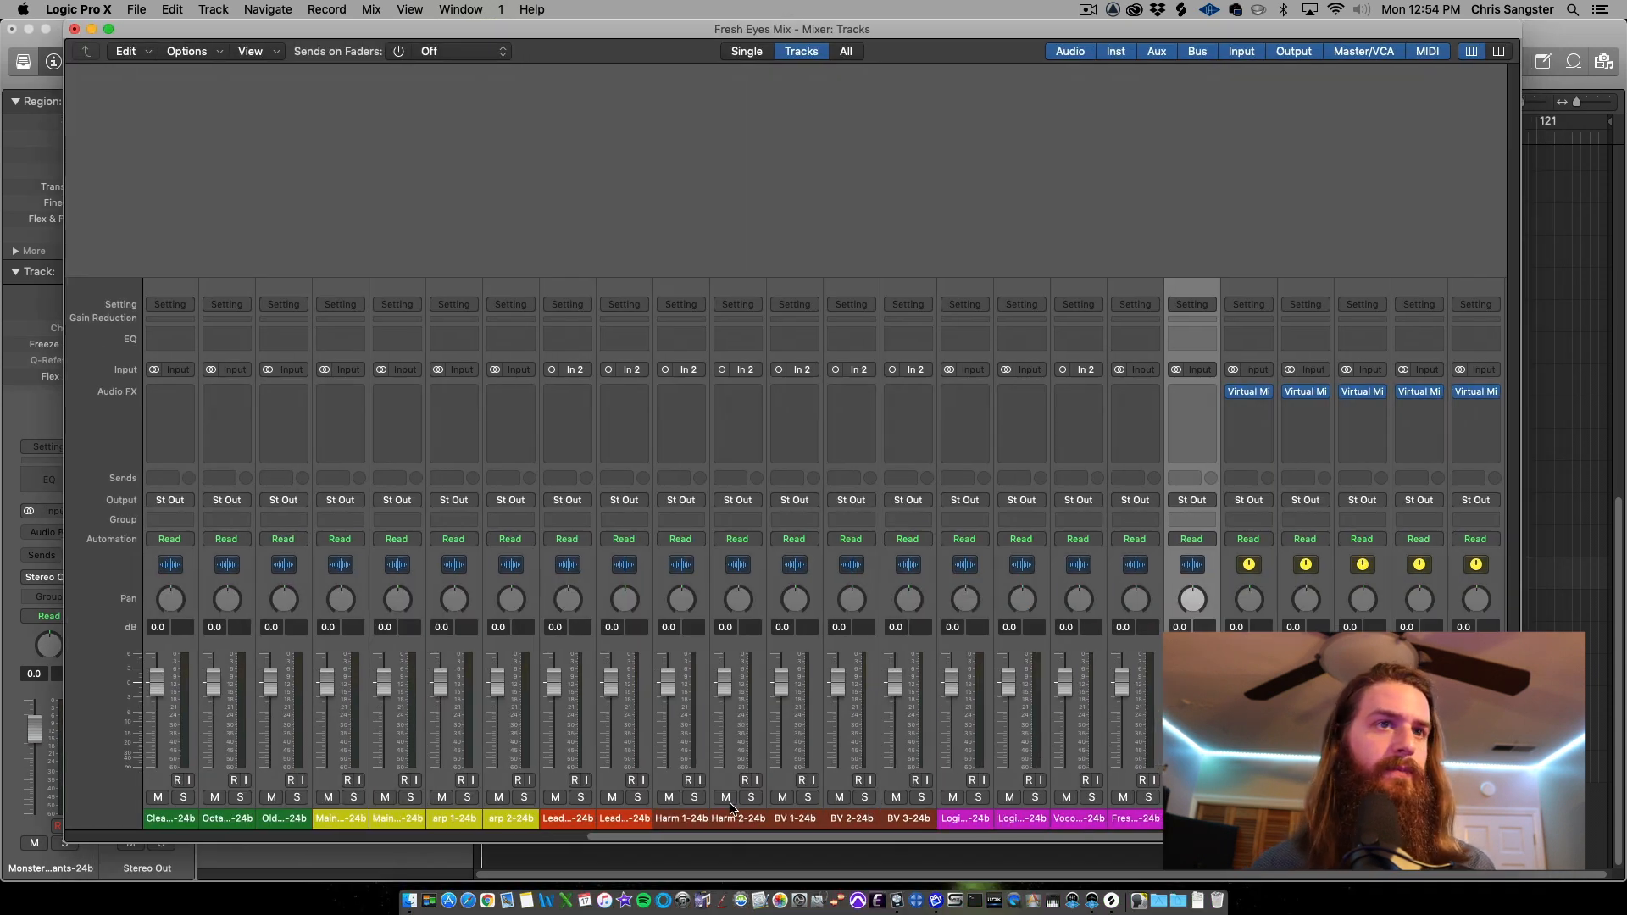
shift+click(581, 818)
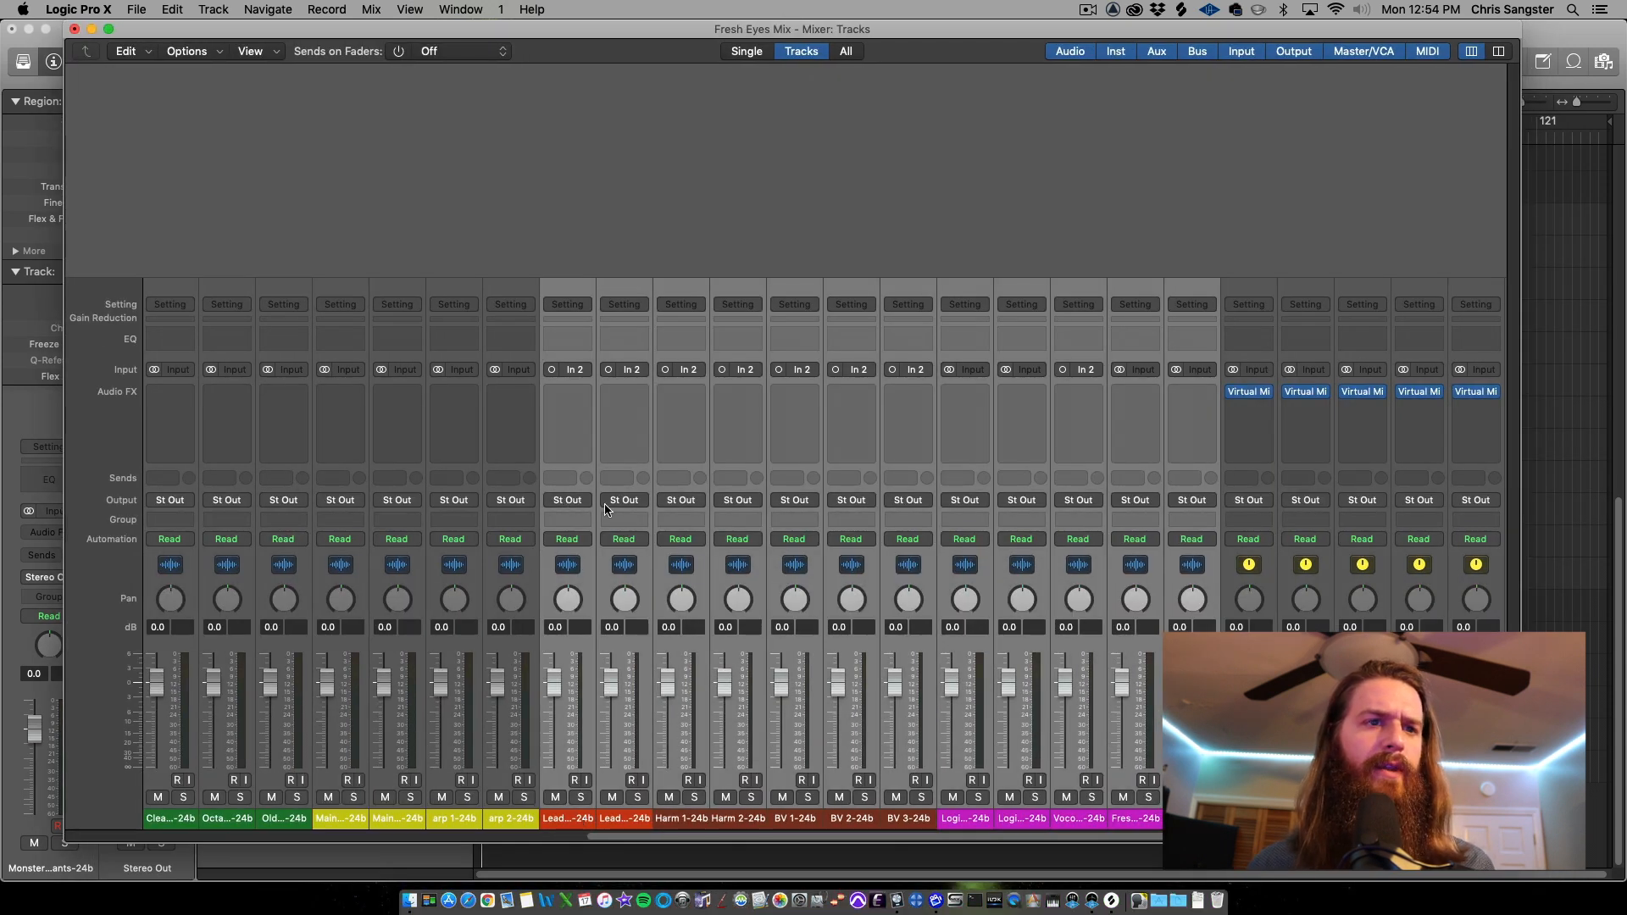
scroll(1093, 665, right, 3)
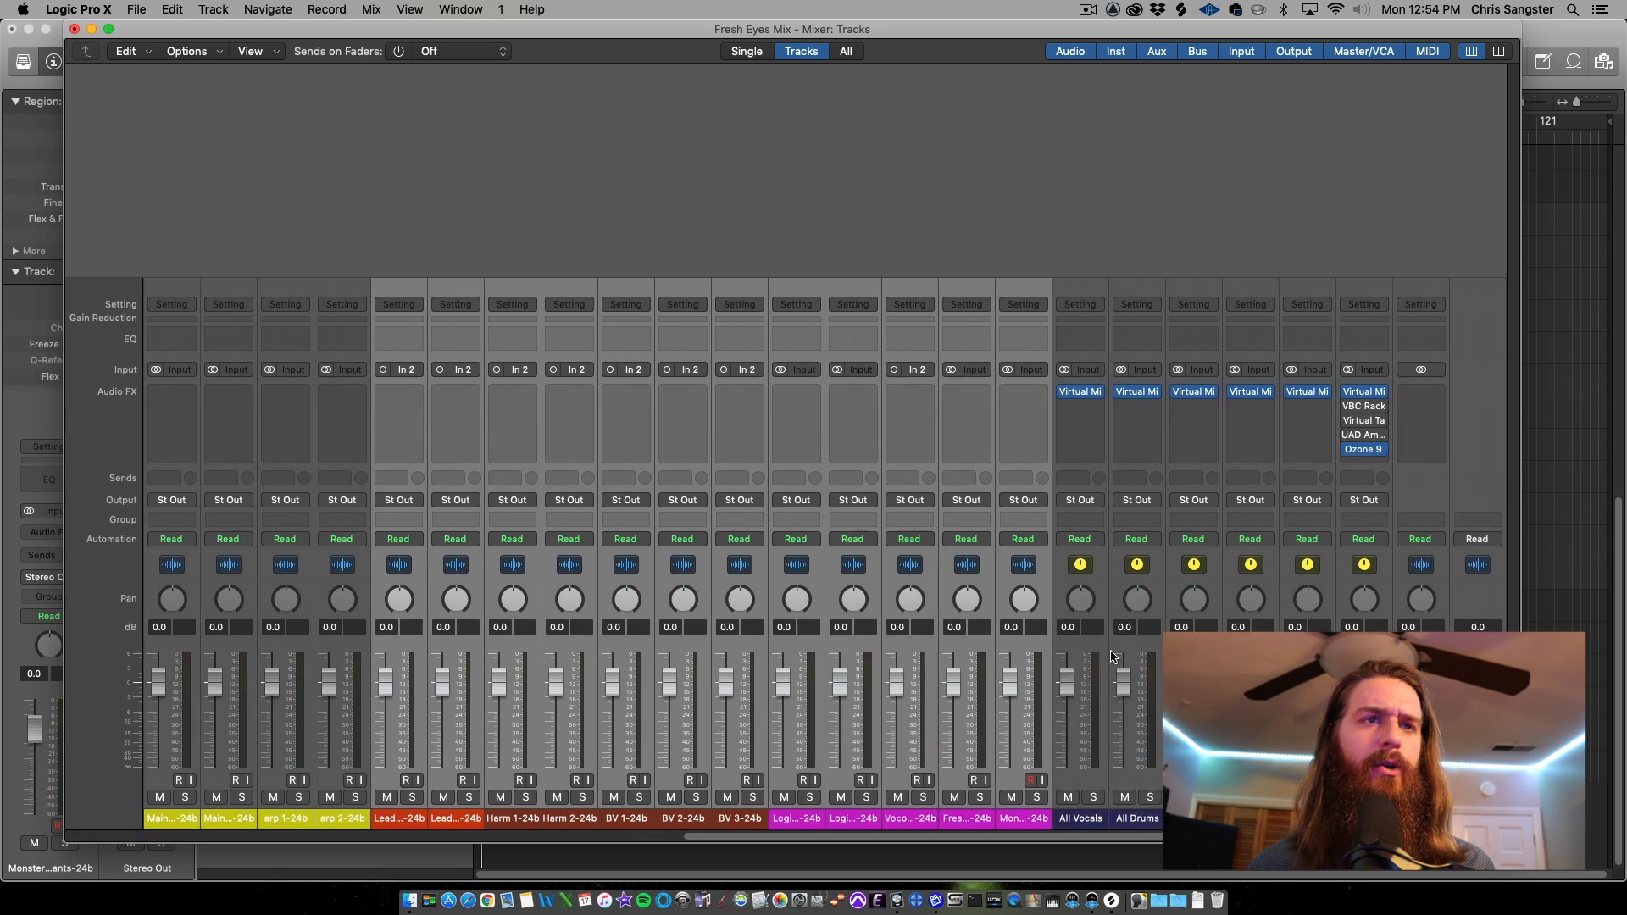
click(1083, 818)
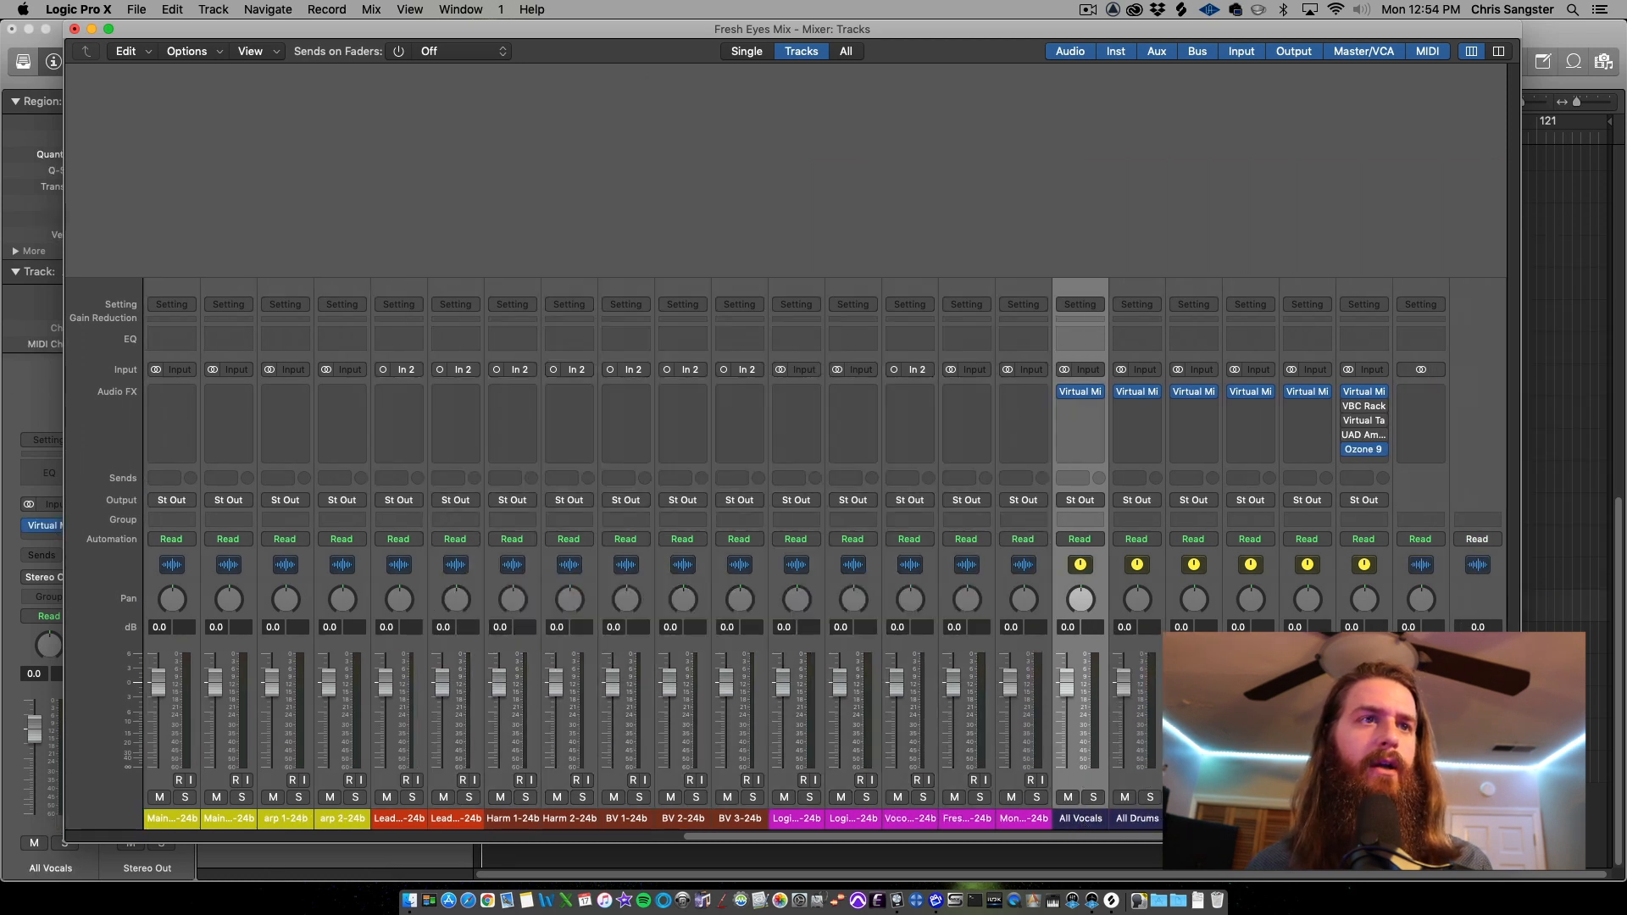
click(1364, 819)
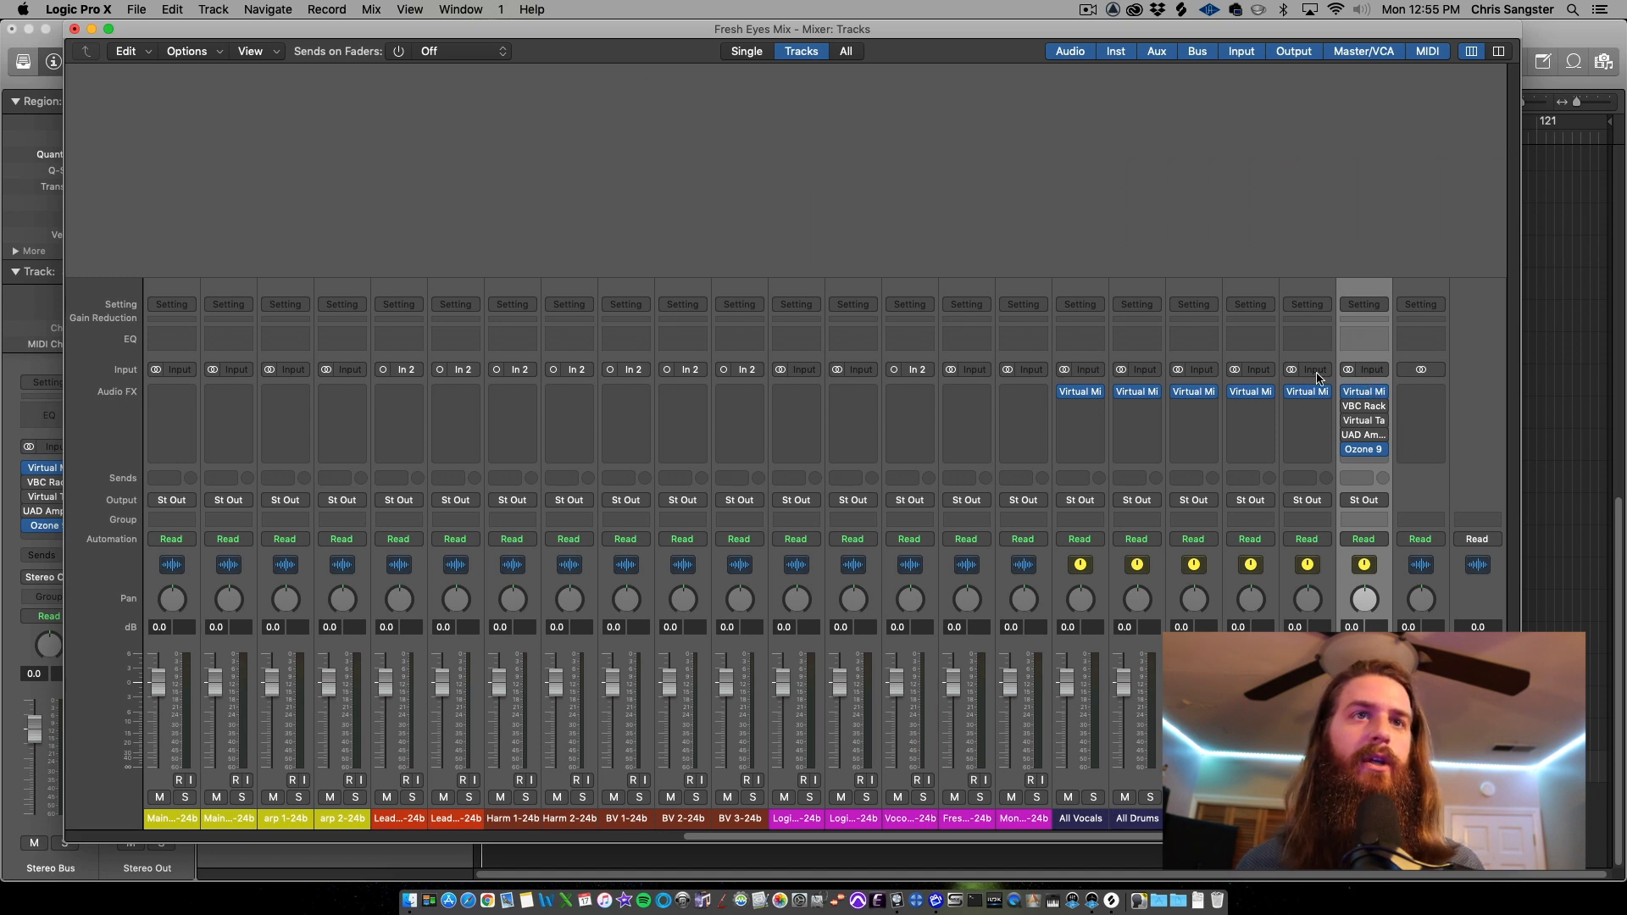
click(1365, 367)
mouse_move(1373, 398)
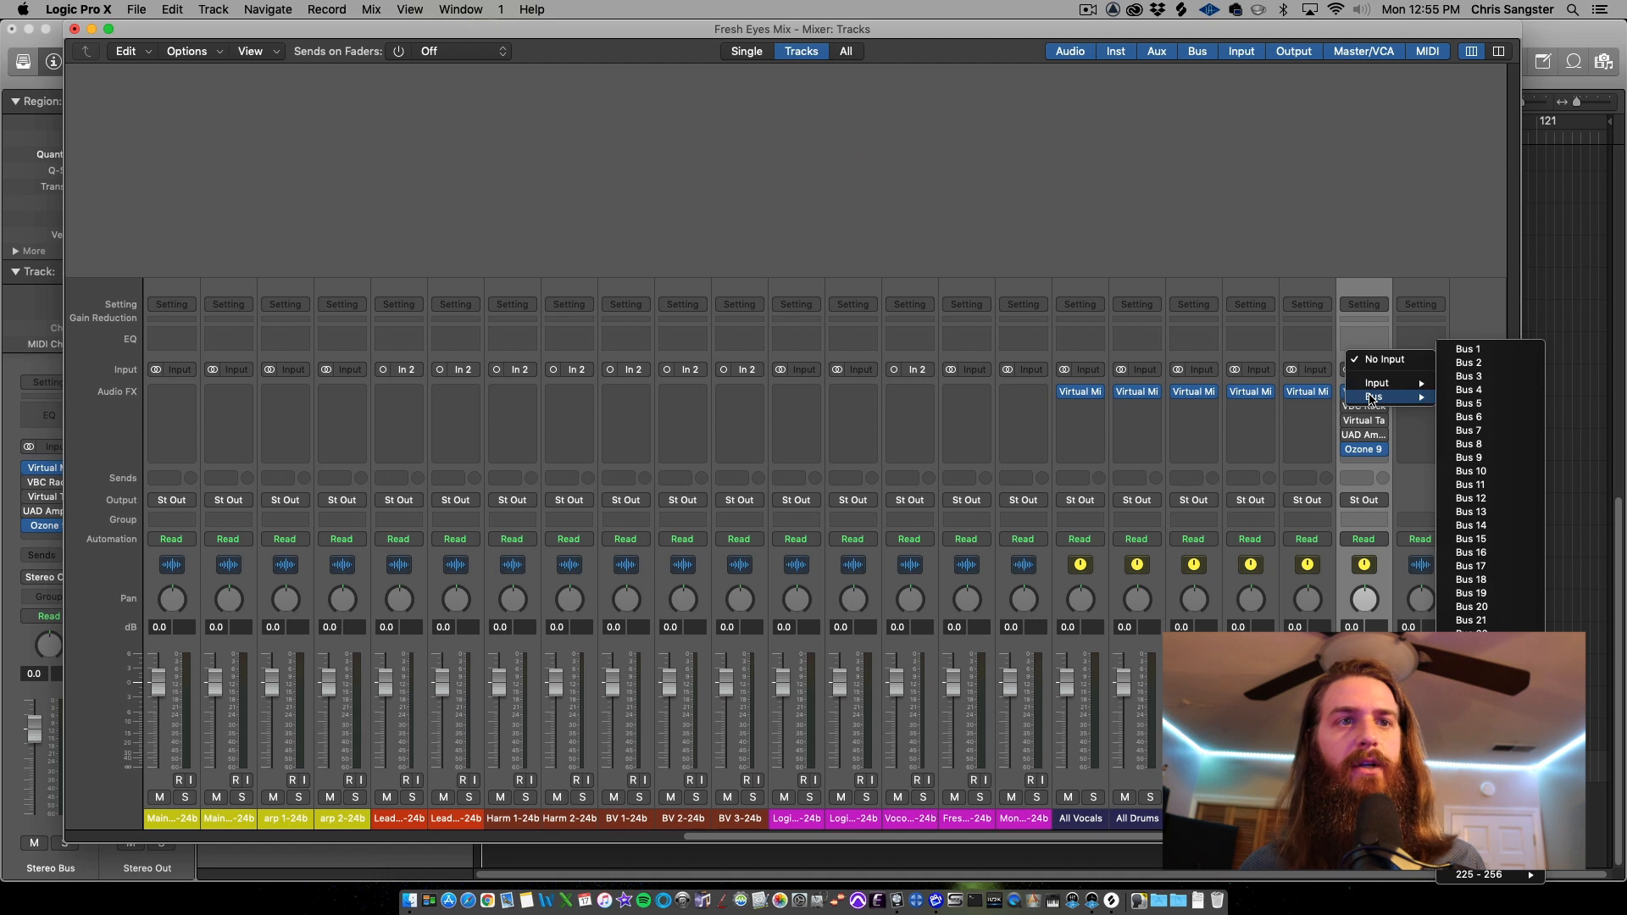
click(1469, 349)
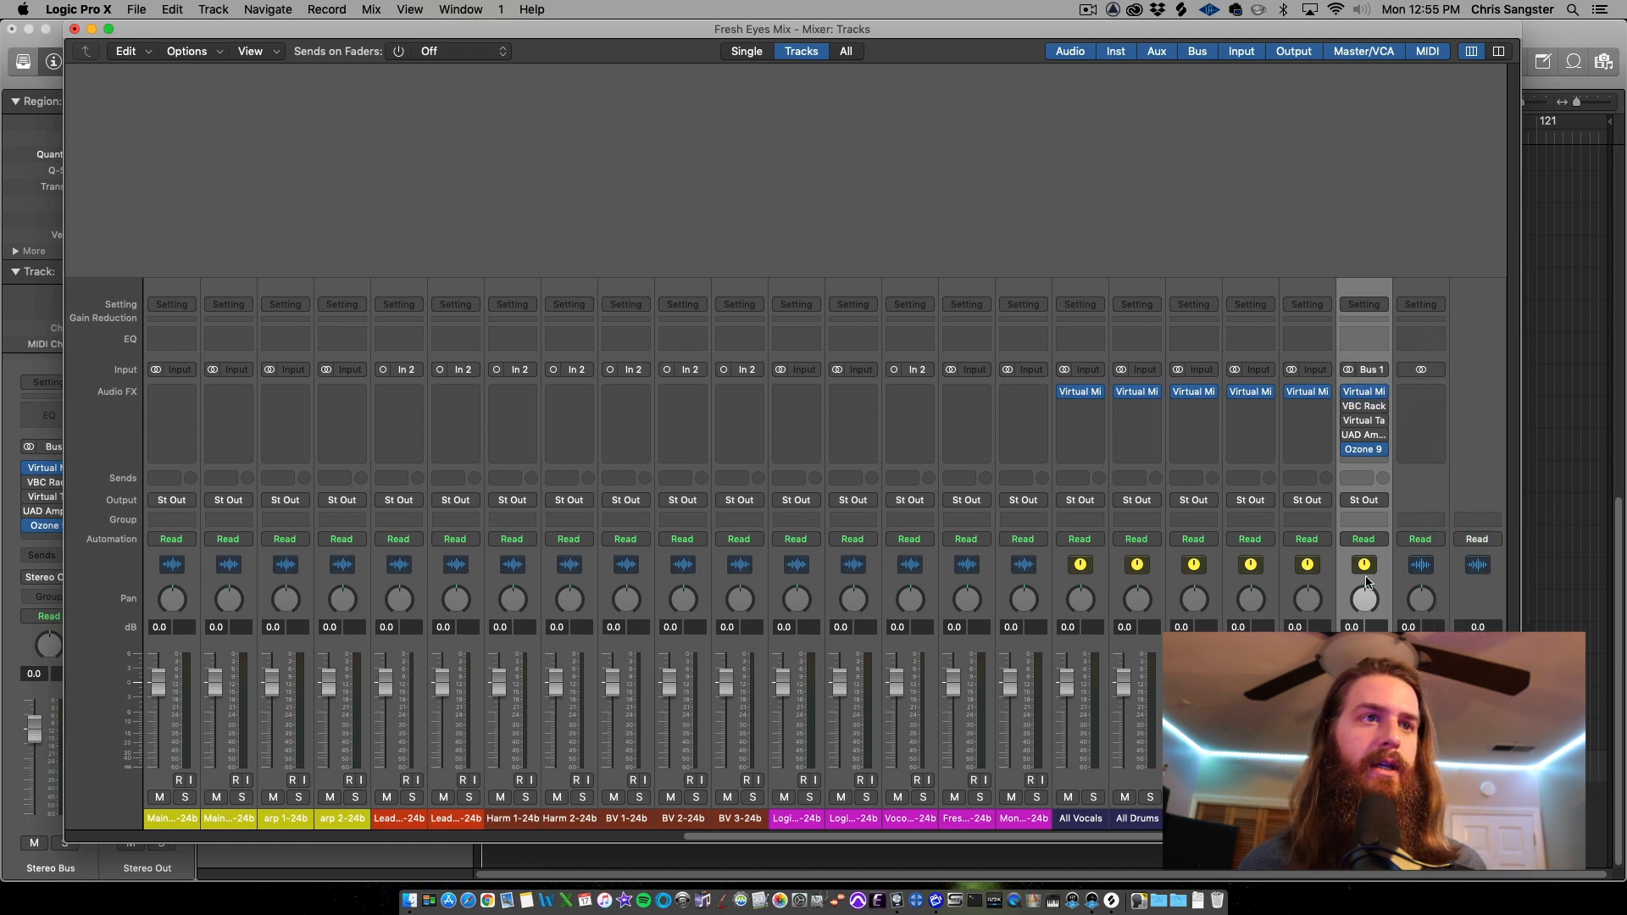
Route the outputs of the All Vocals through All EFX aux channels to Bus 1
click(1307, 819)
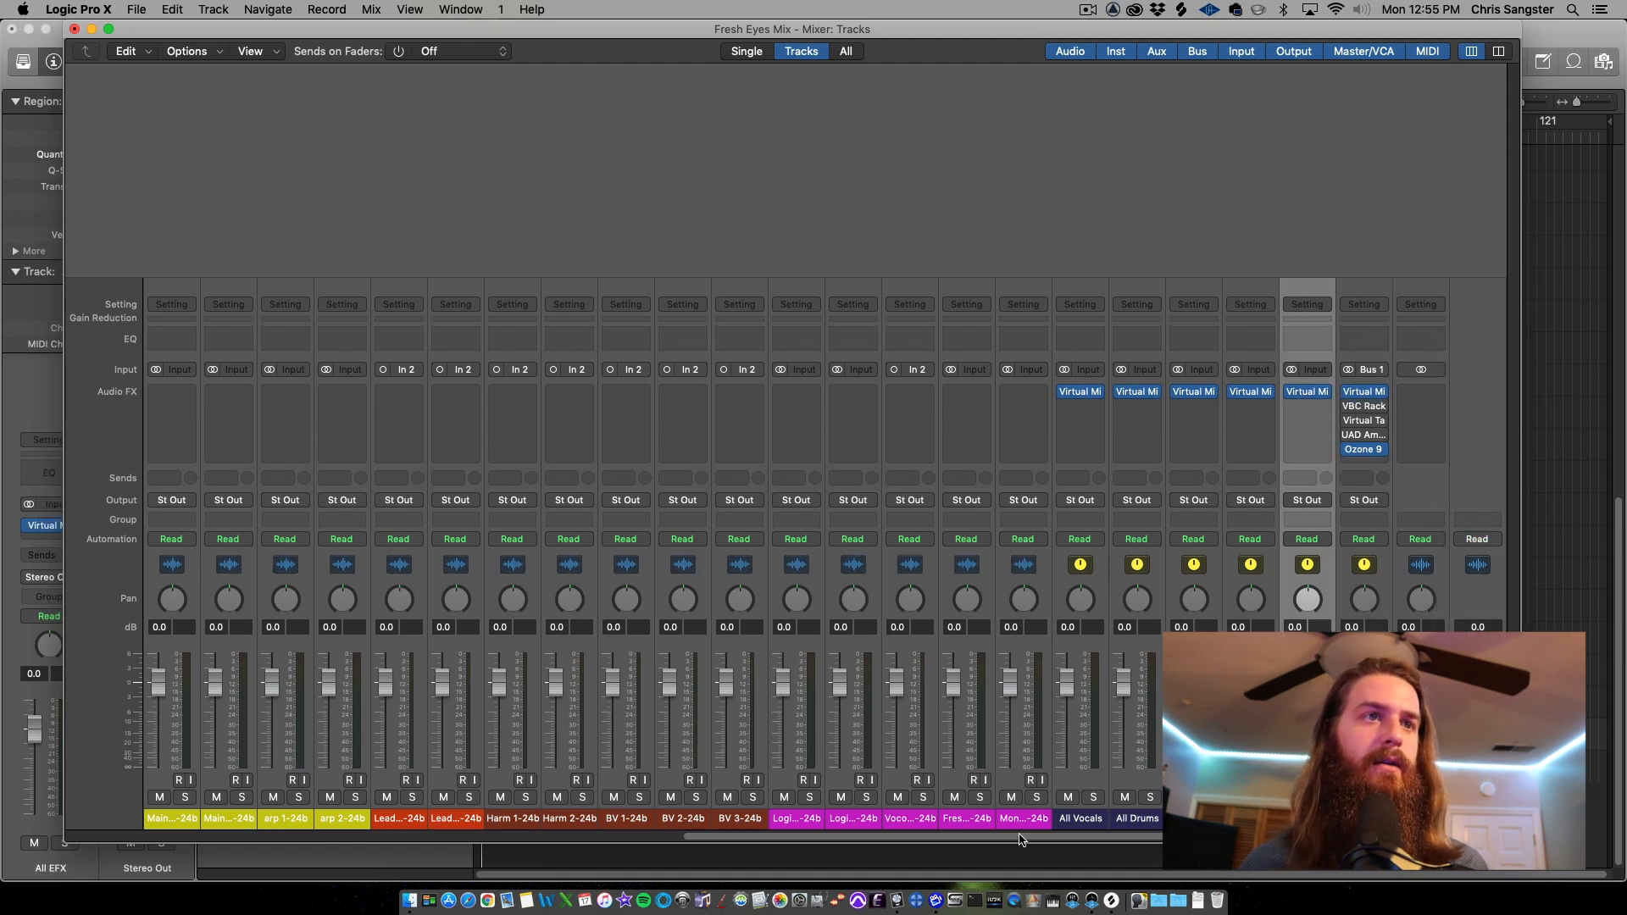
shift+click(1076, 818)
click(1078, 500)
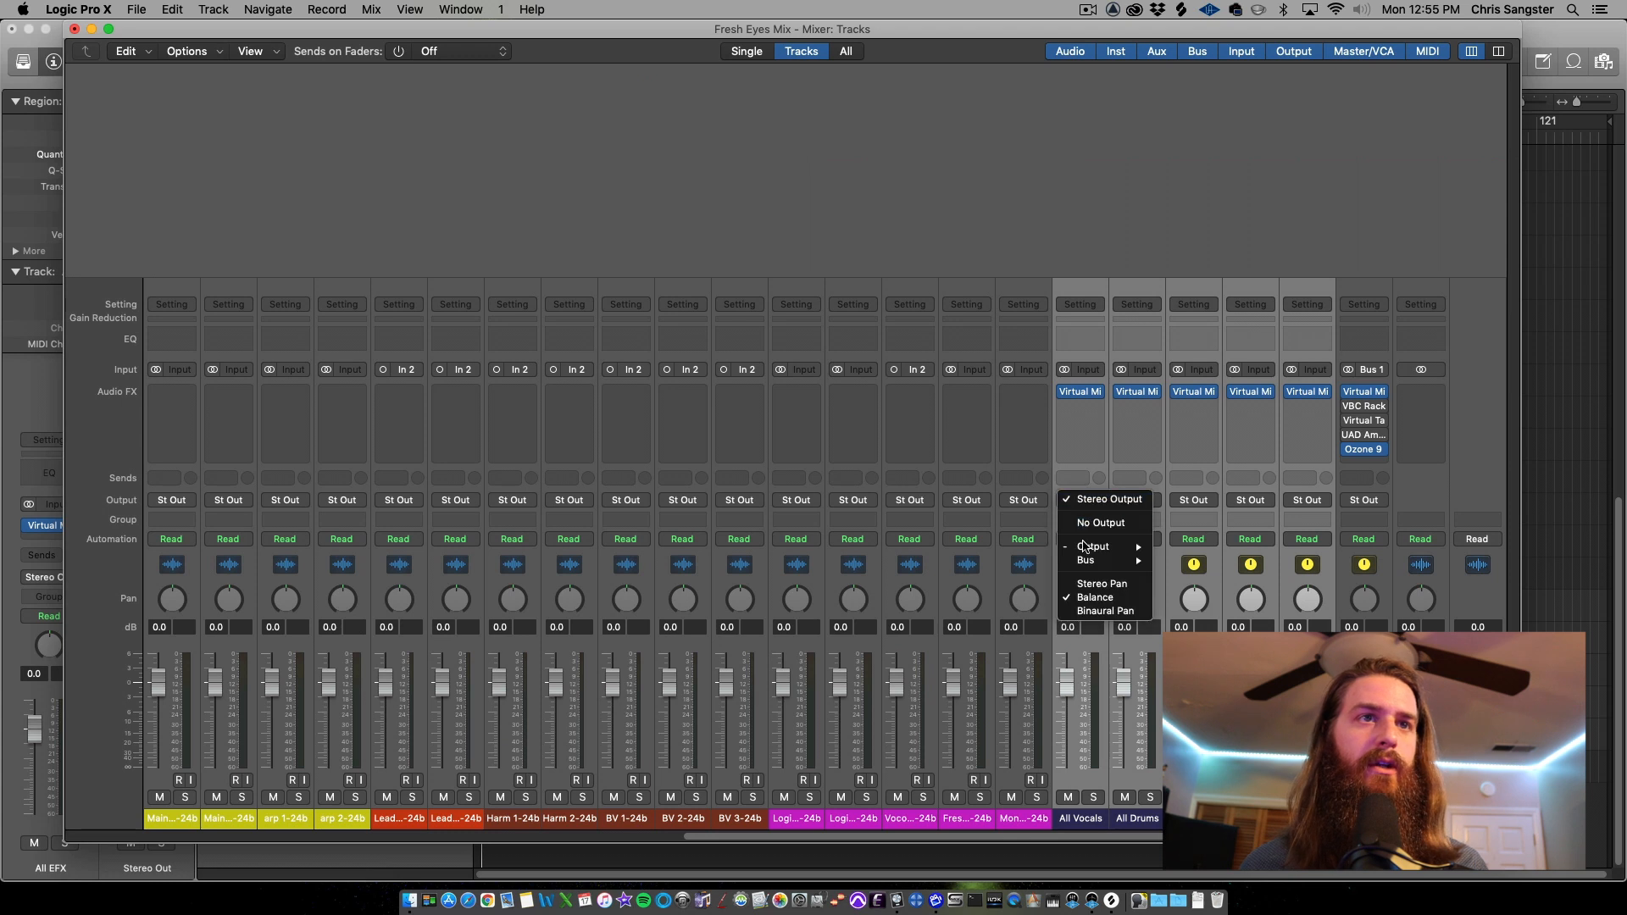
mouse_move(1093, 561)
click(1223, 351)
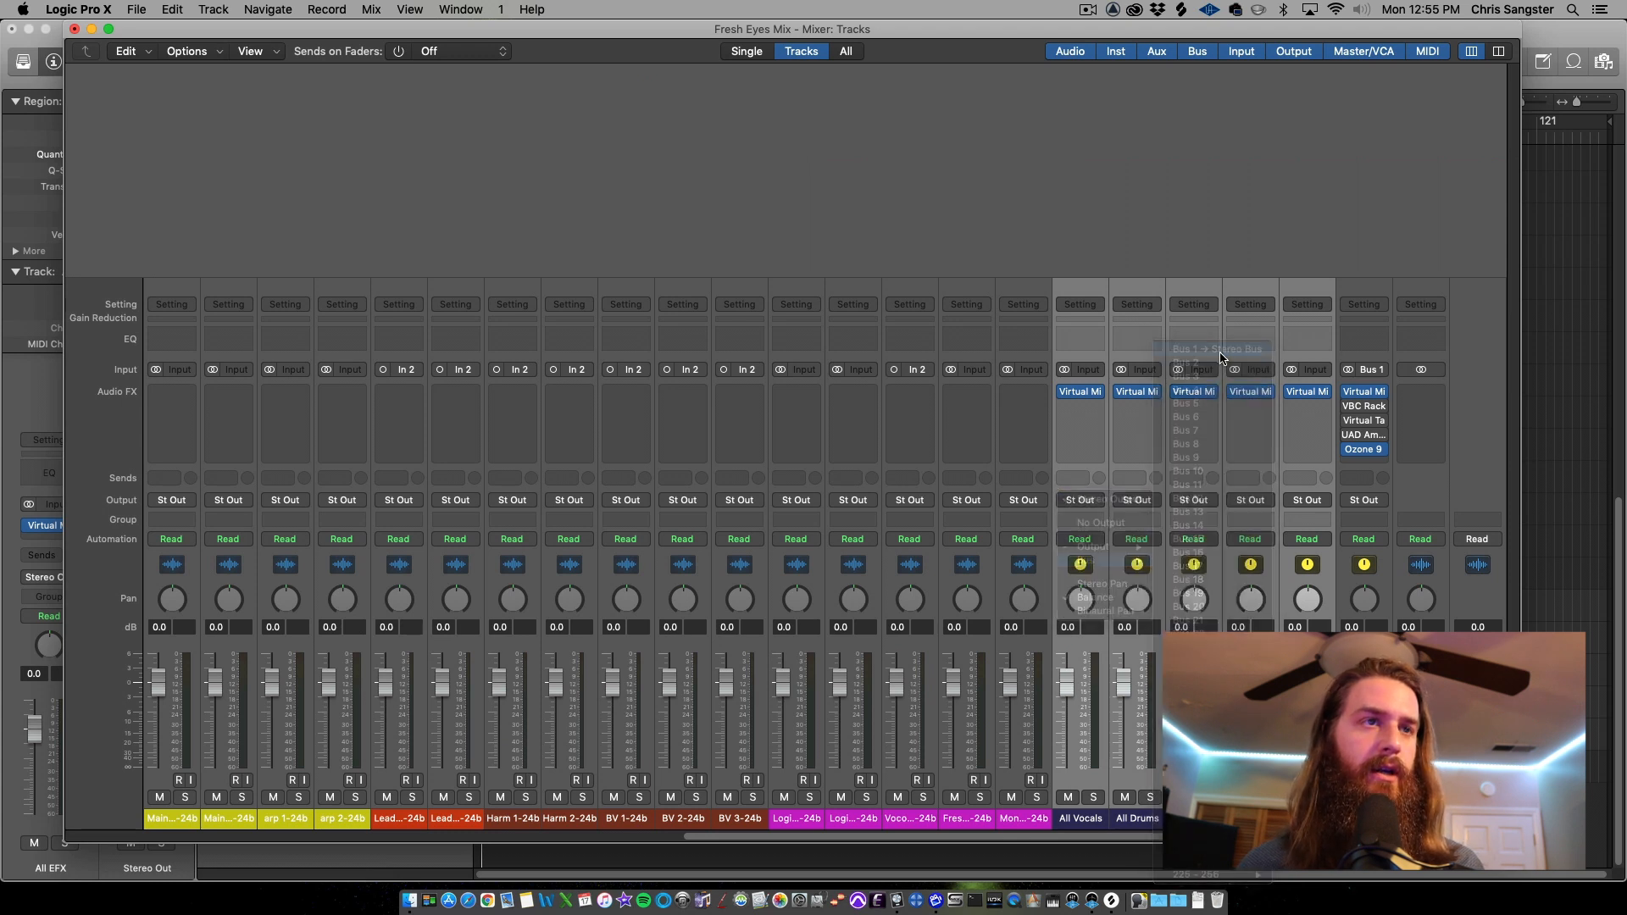
Set the inputs of the All Vocals through All EFX aux channels to Bus 2 through Bus 6
click(1089, 370)
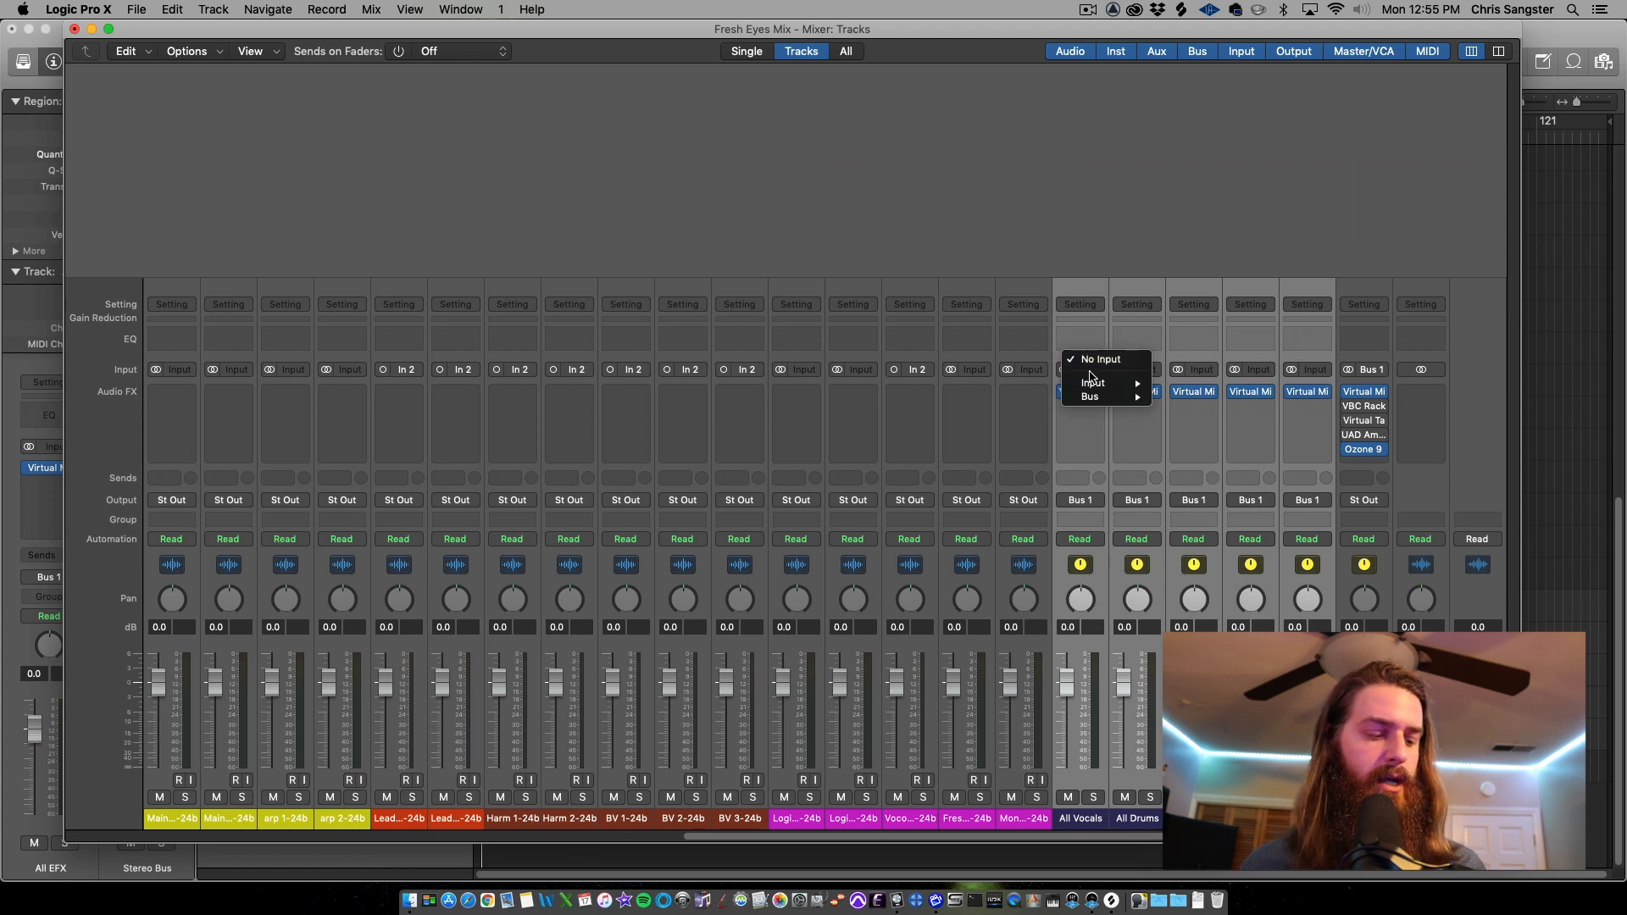
mouse_move(1093, 402)
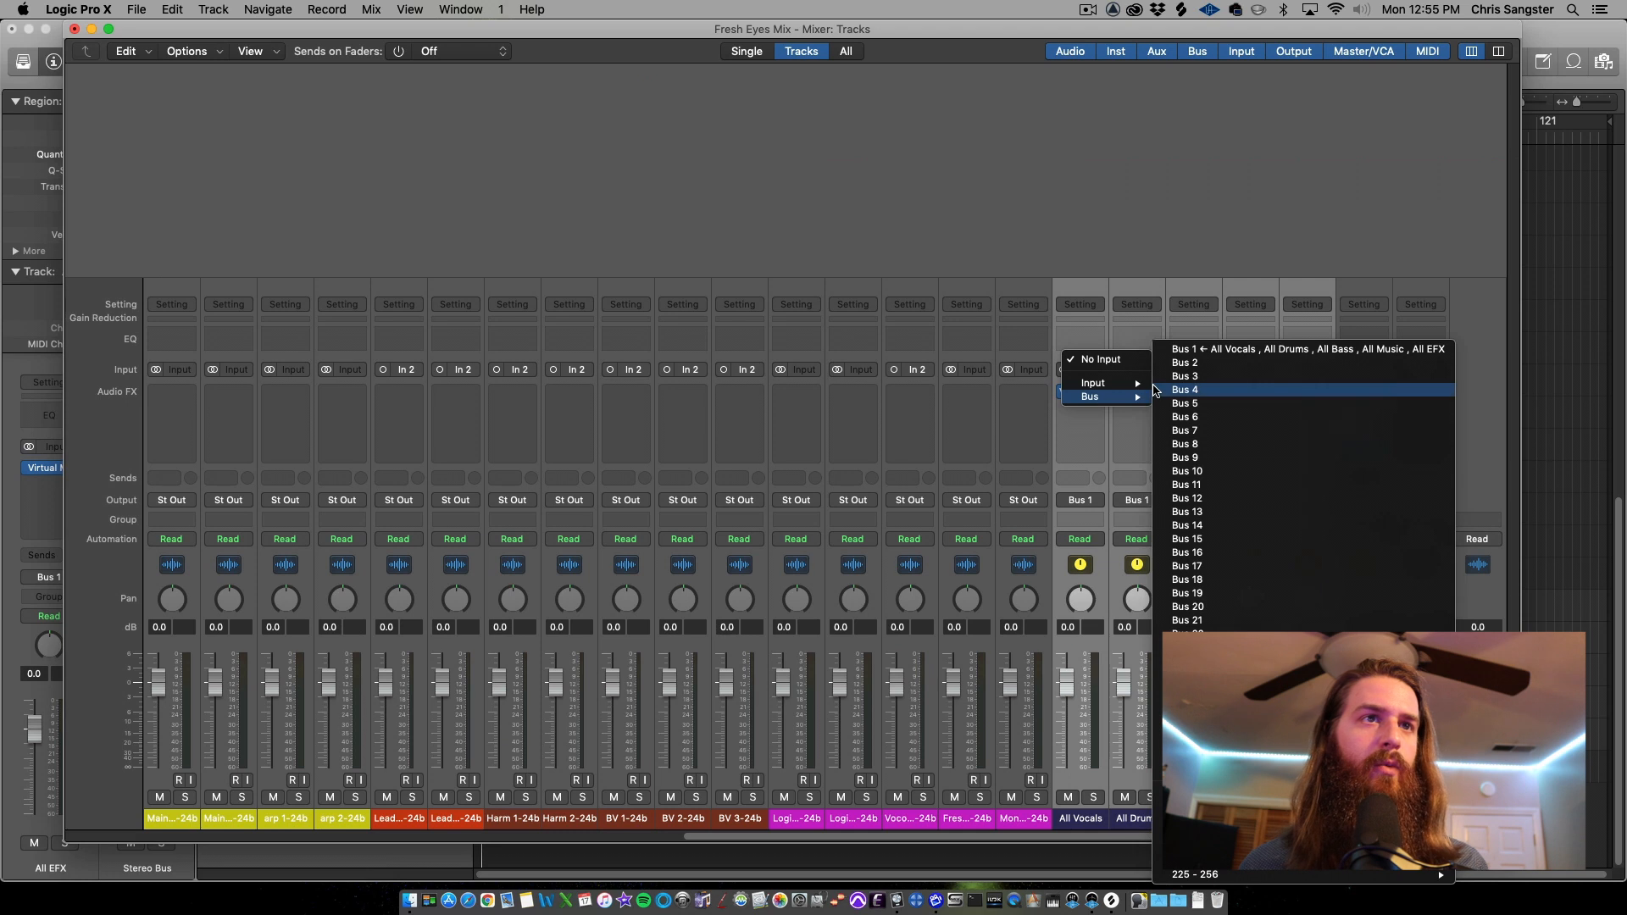
click(1185, 364)
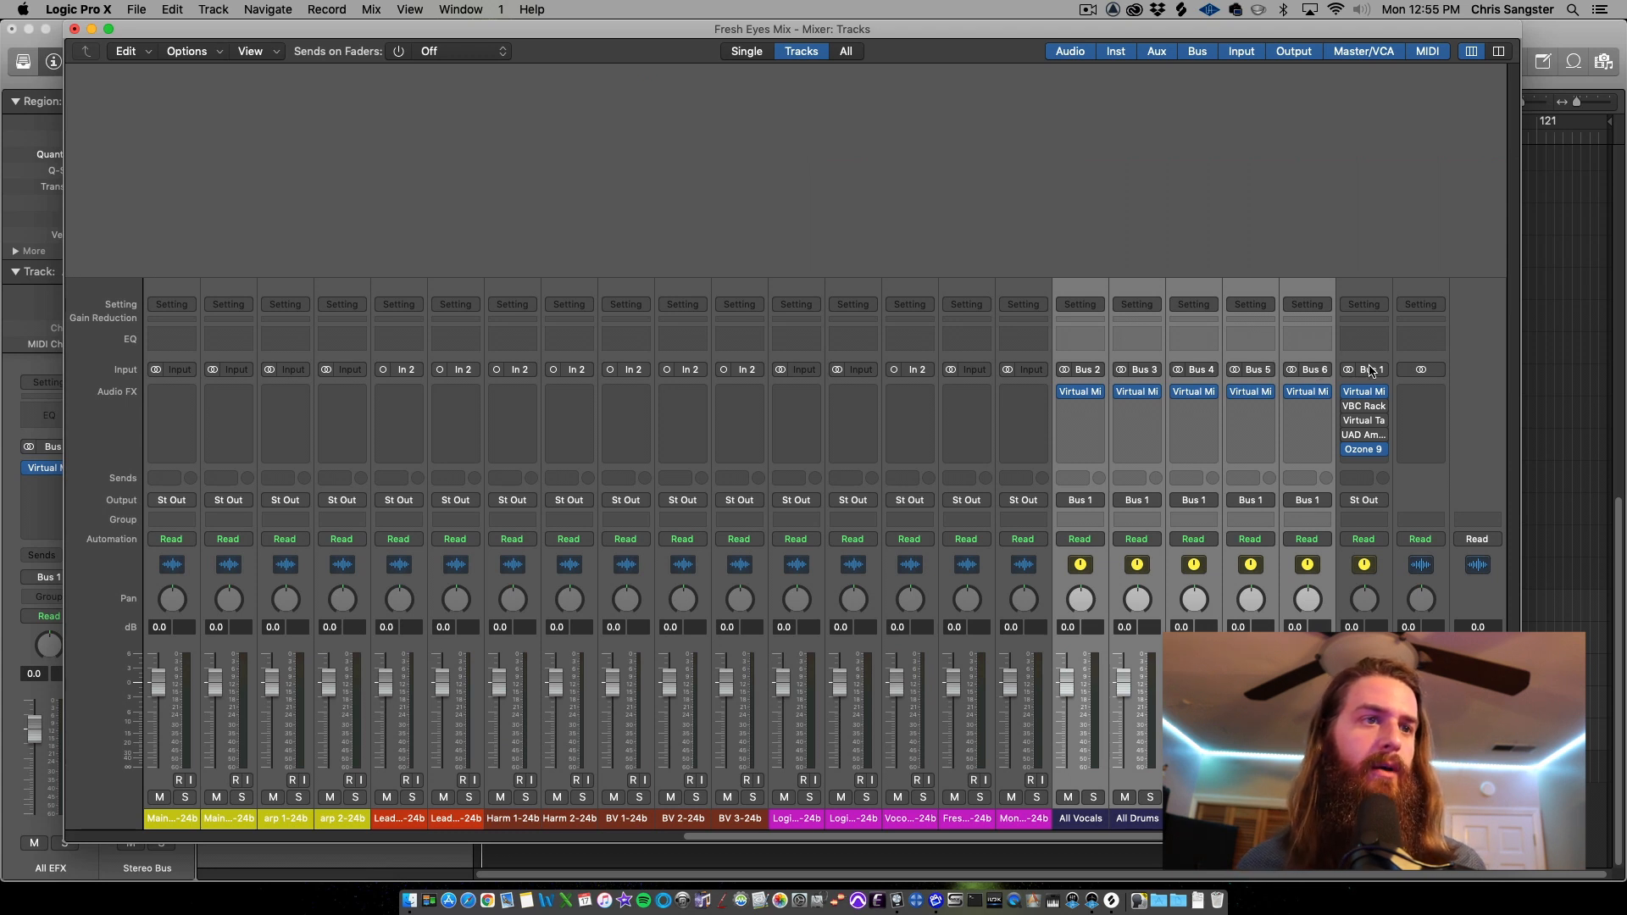
Route the vocal channels to Bus 2 (All Vocals) and the drum channels, Main Beat through Fillz, to Bus 3 (All Drums)
click(1026, 820)
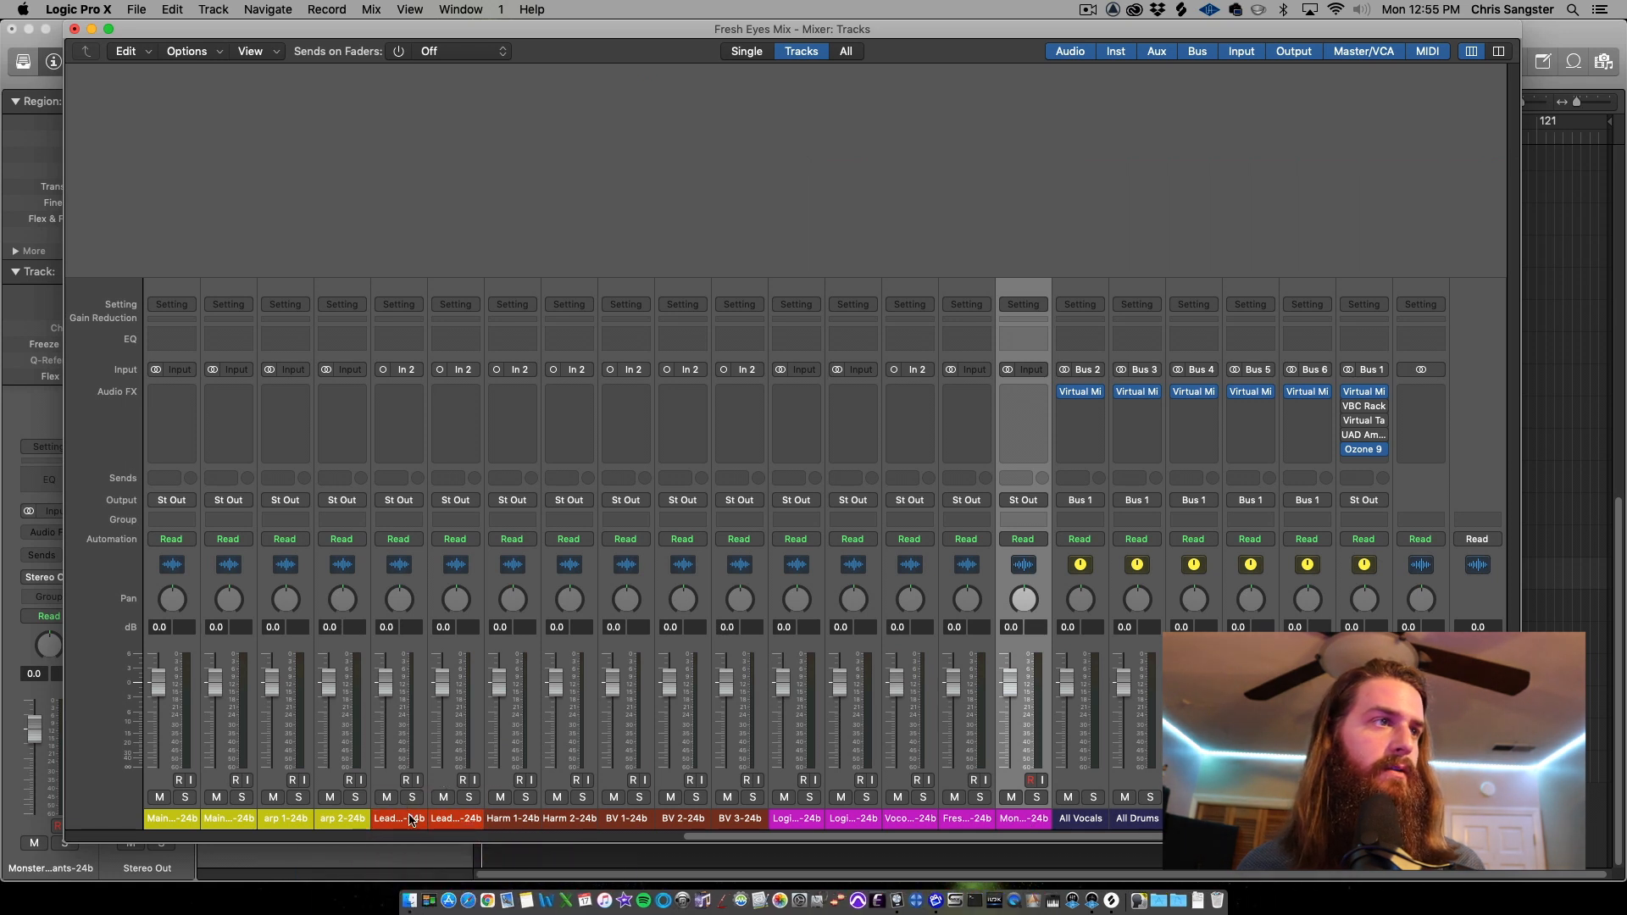
shift+click(415, 820)
click(398, 500)
mouse_move(180, 560)
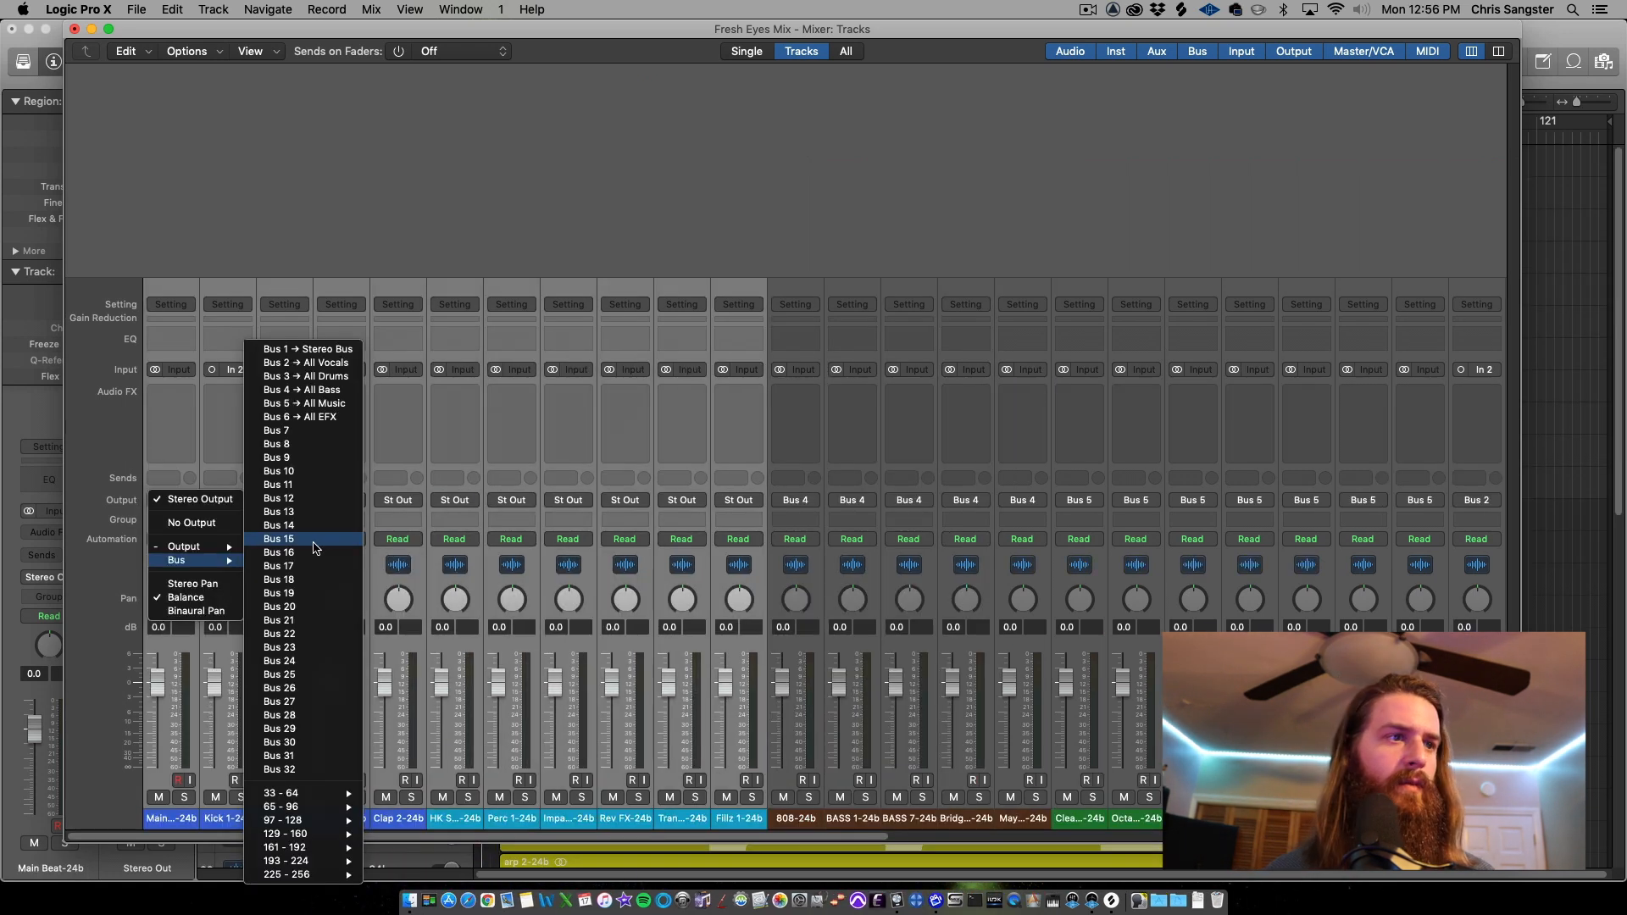
click(309, 379)
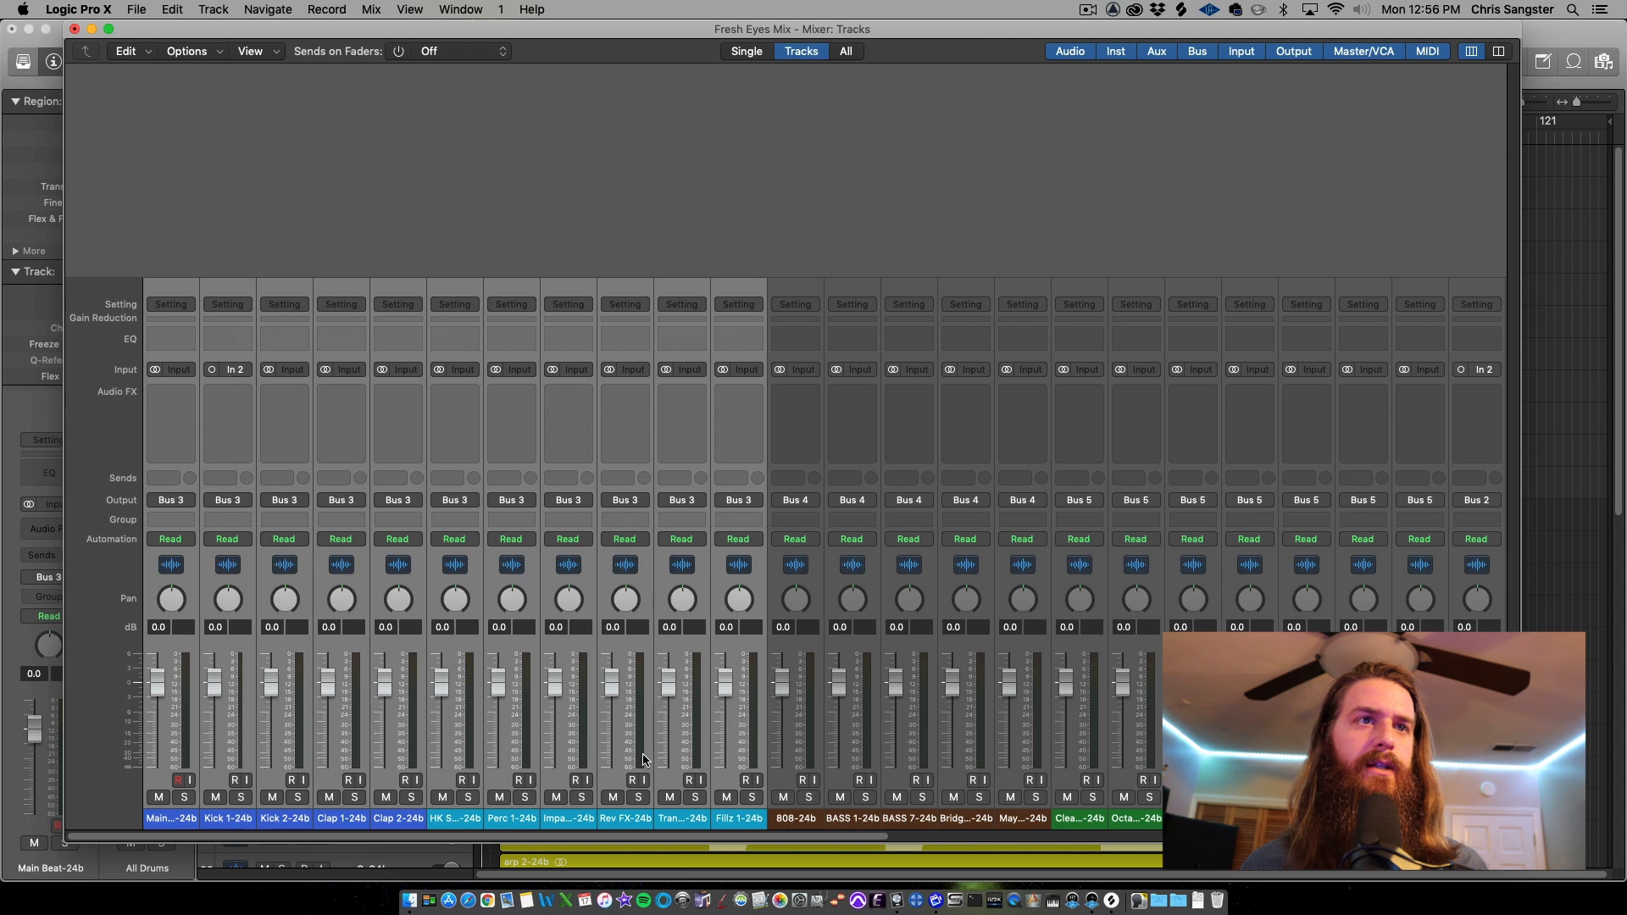
Open and inspect the Virtual Mix Rack plug-ins on the Stereo Bus and All Bass channels, then close them
drag(701, 835, 1317, 835)
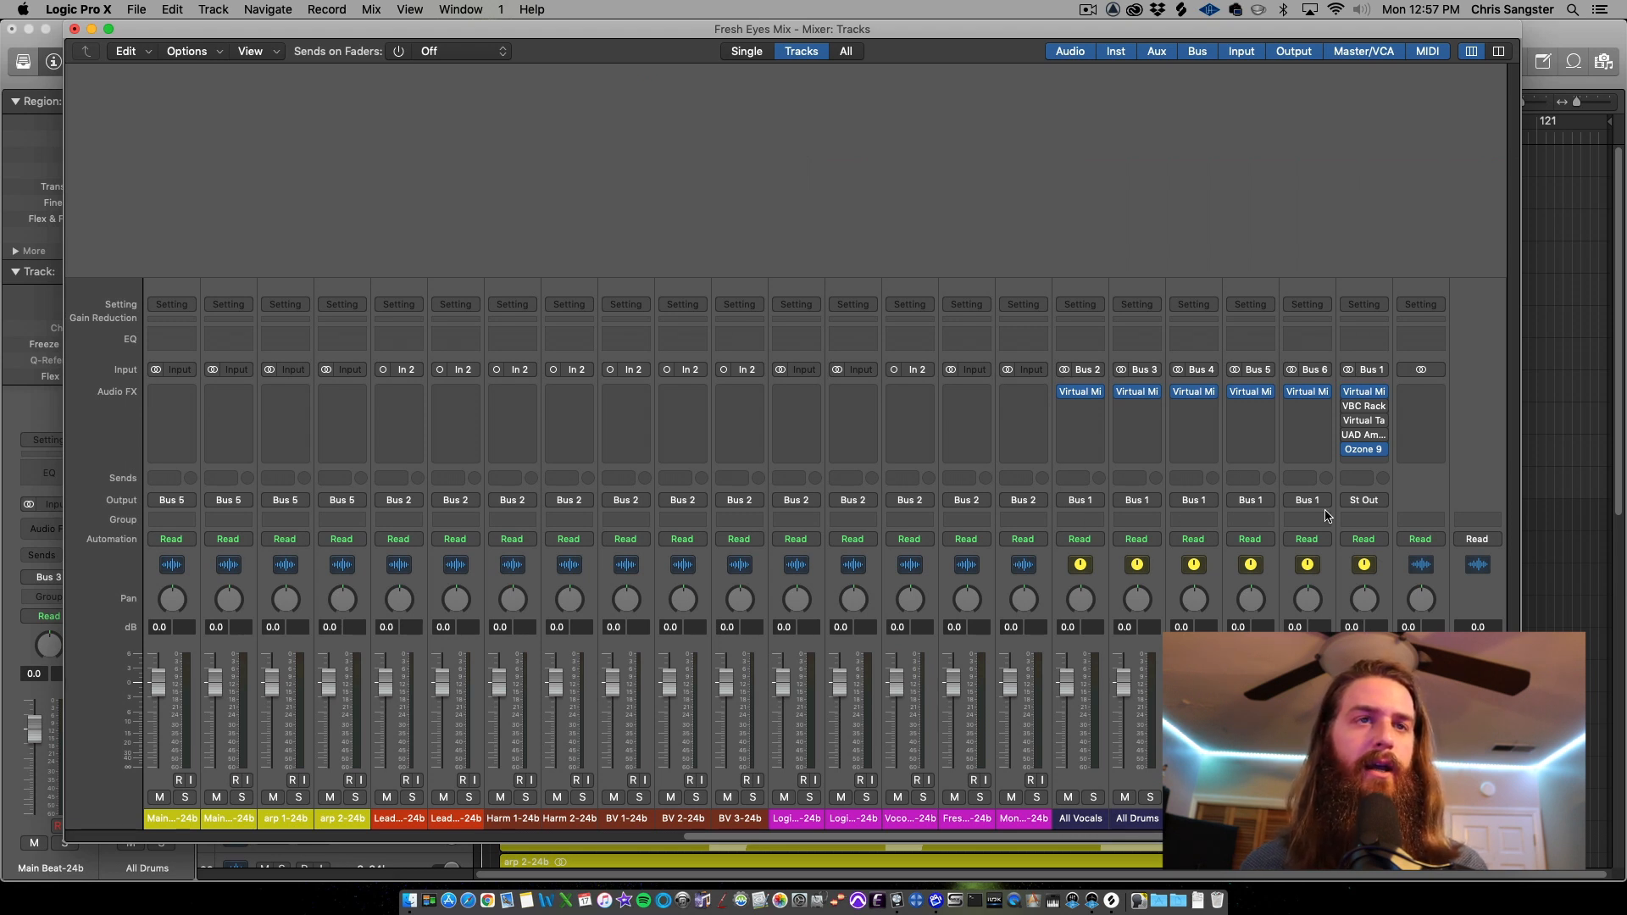
click(1365, 395)
drag(994, 264, 943, 100)
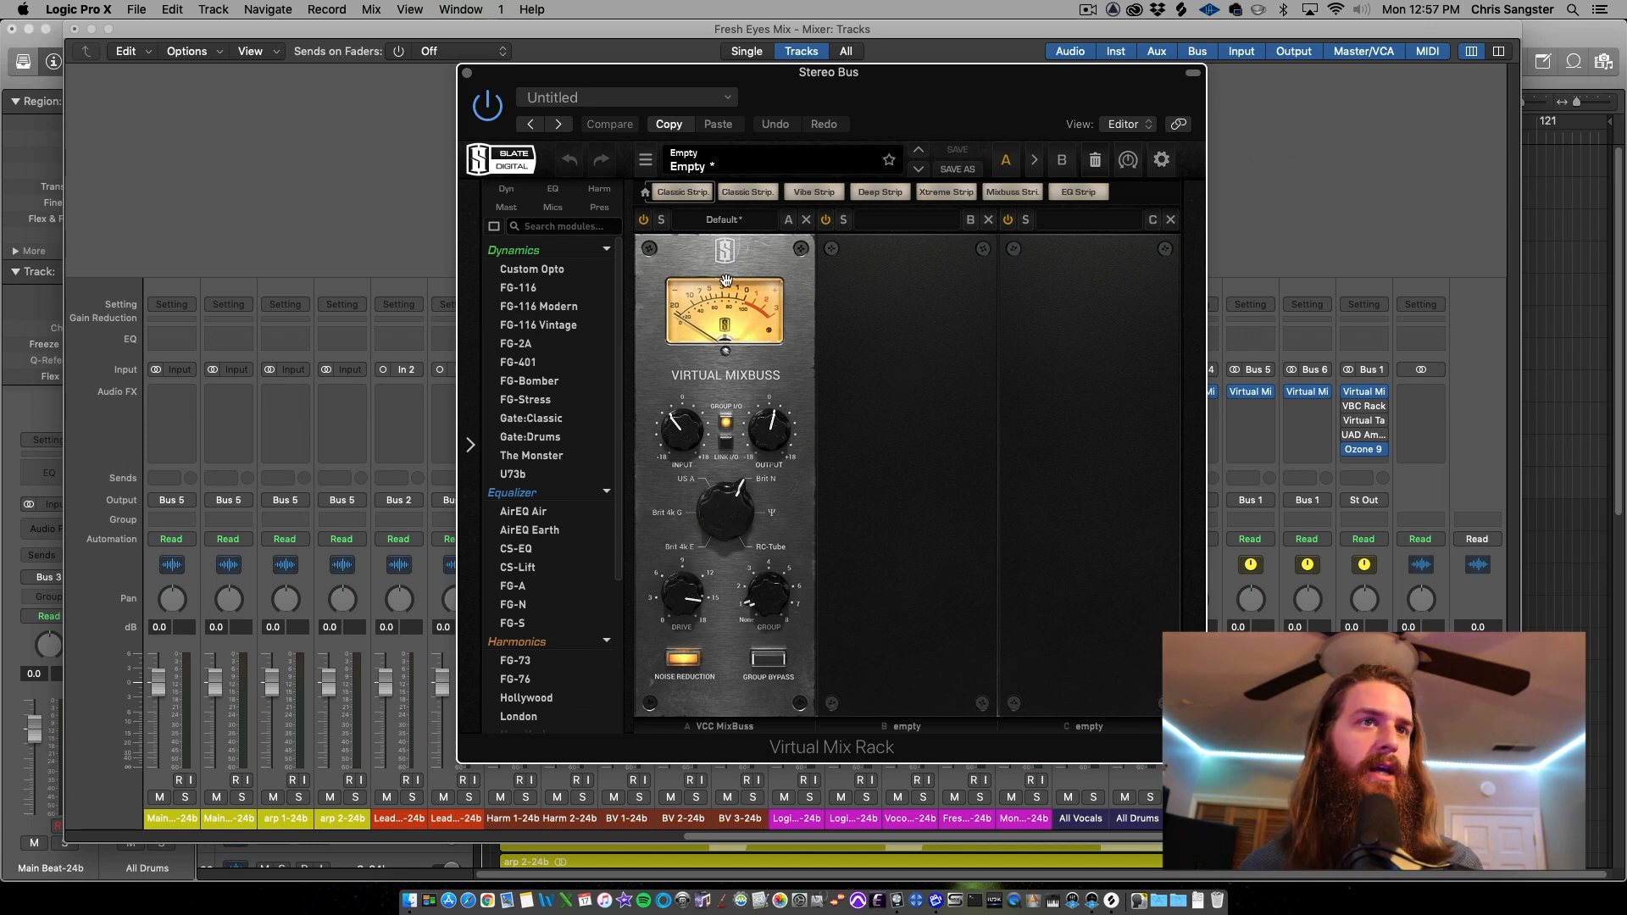
click(467, 73)
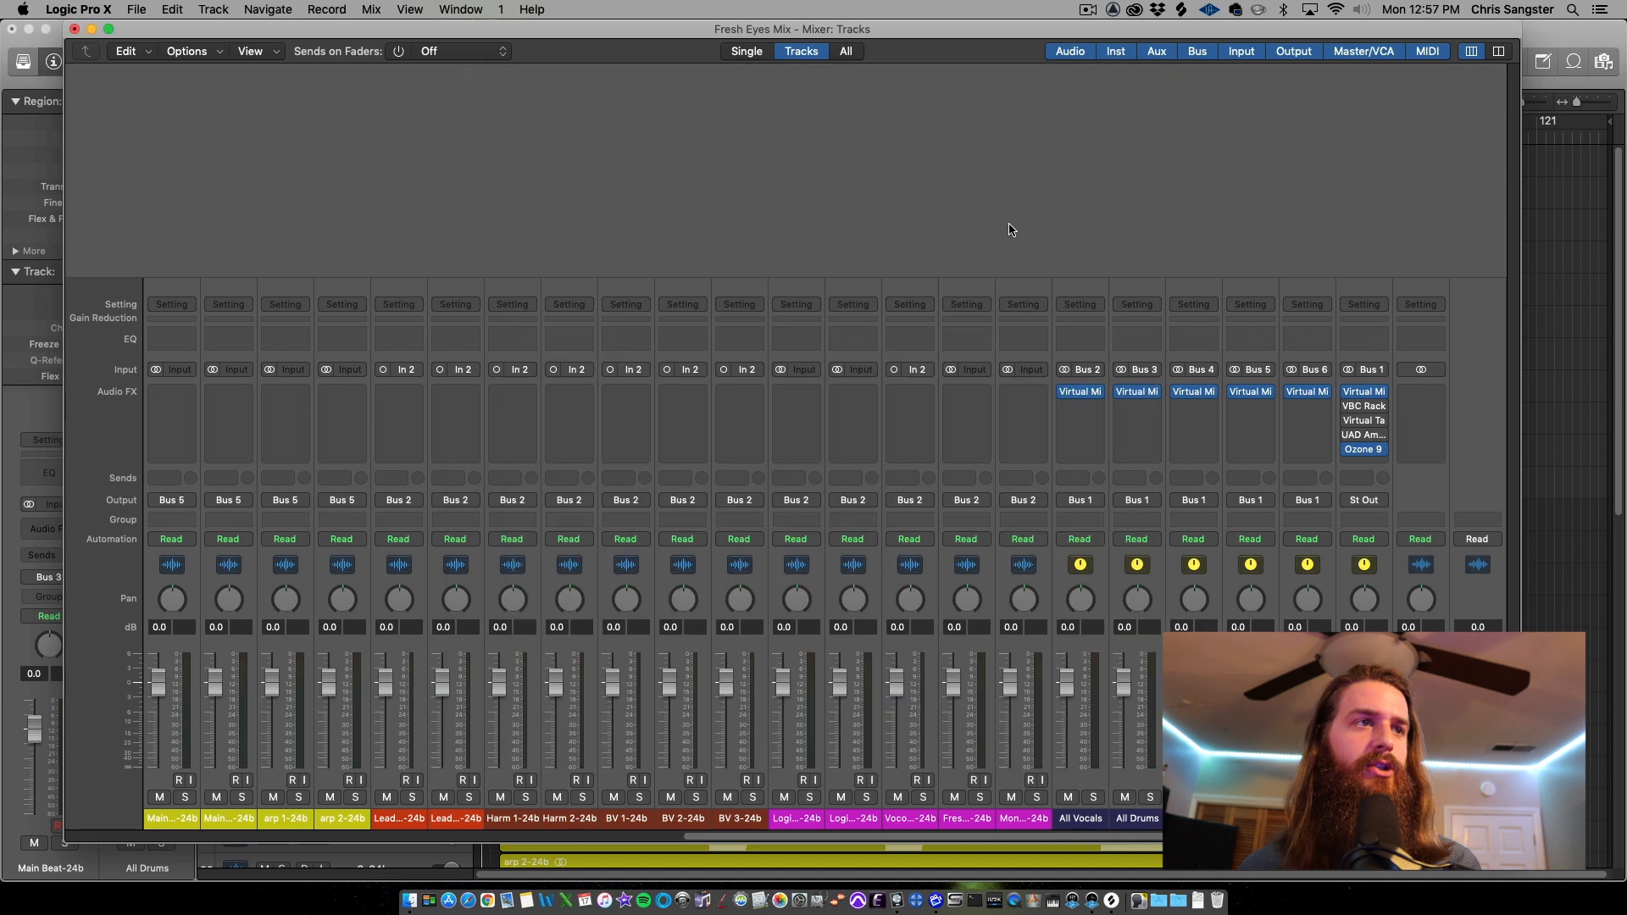
click(1197, 394)
drag(921, 259, 701, 208)
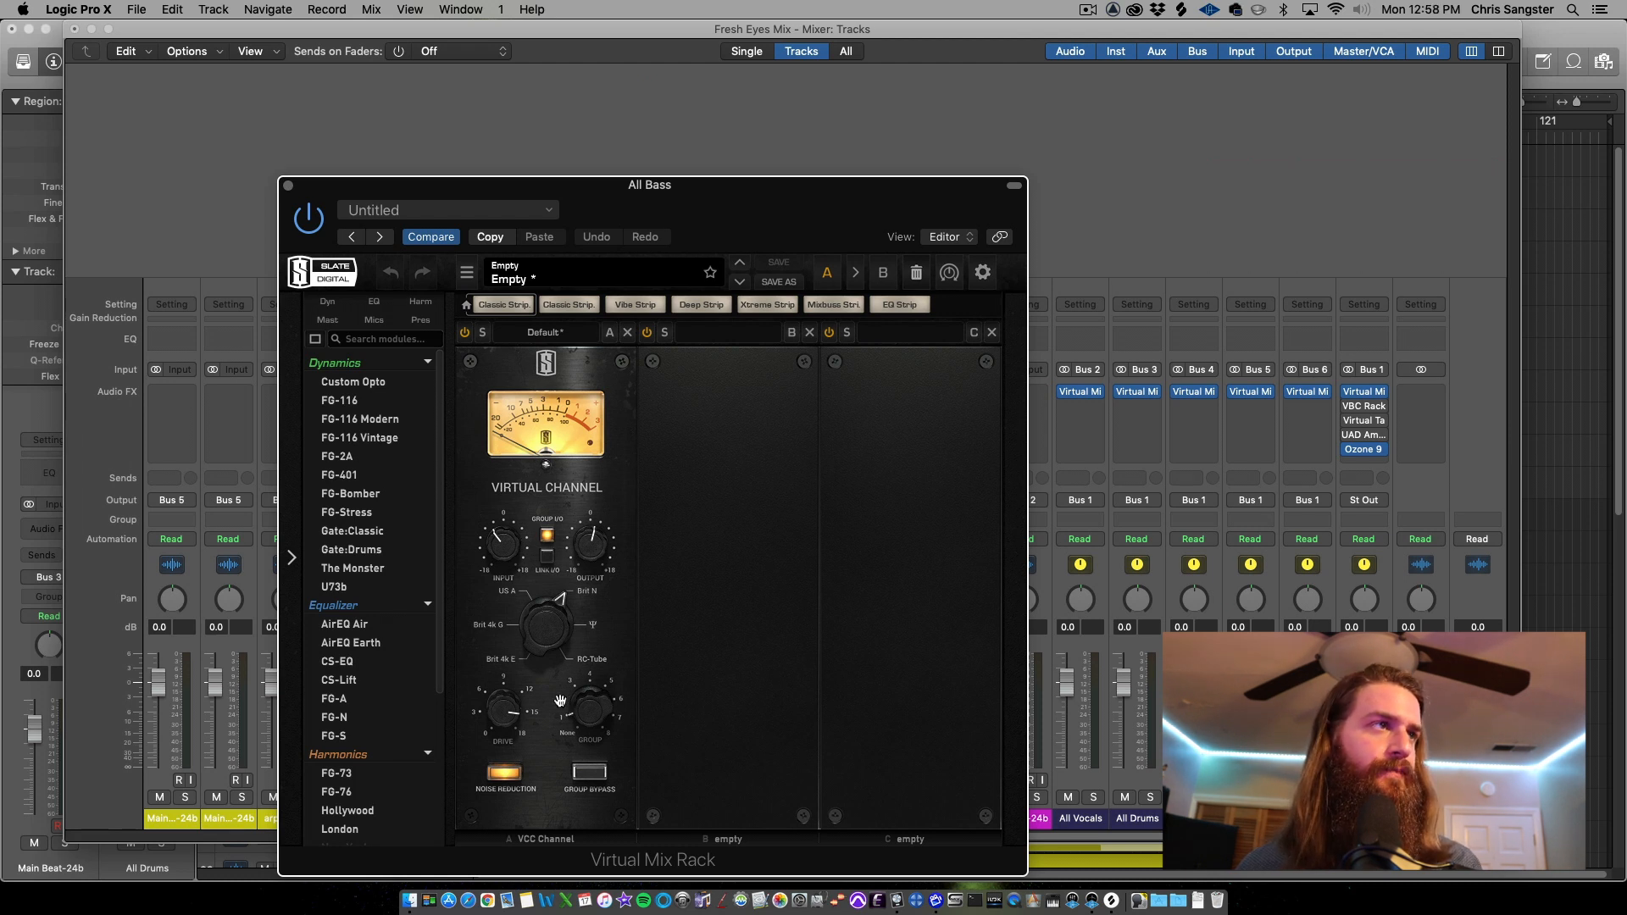
click(288, 186)
Insert BC FreqAnalyst 2 (Stereo) from Blue Cat Audio on the Stereo Out channel
mouse_move(1352, 451)
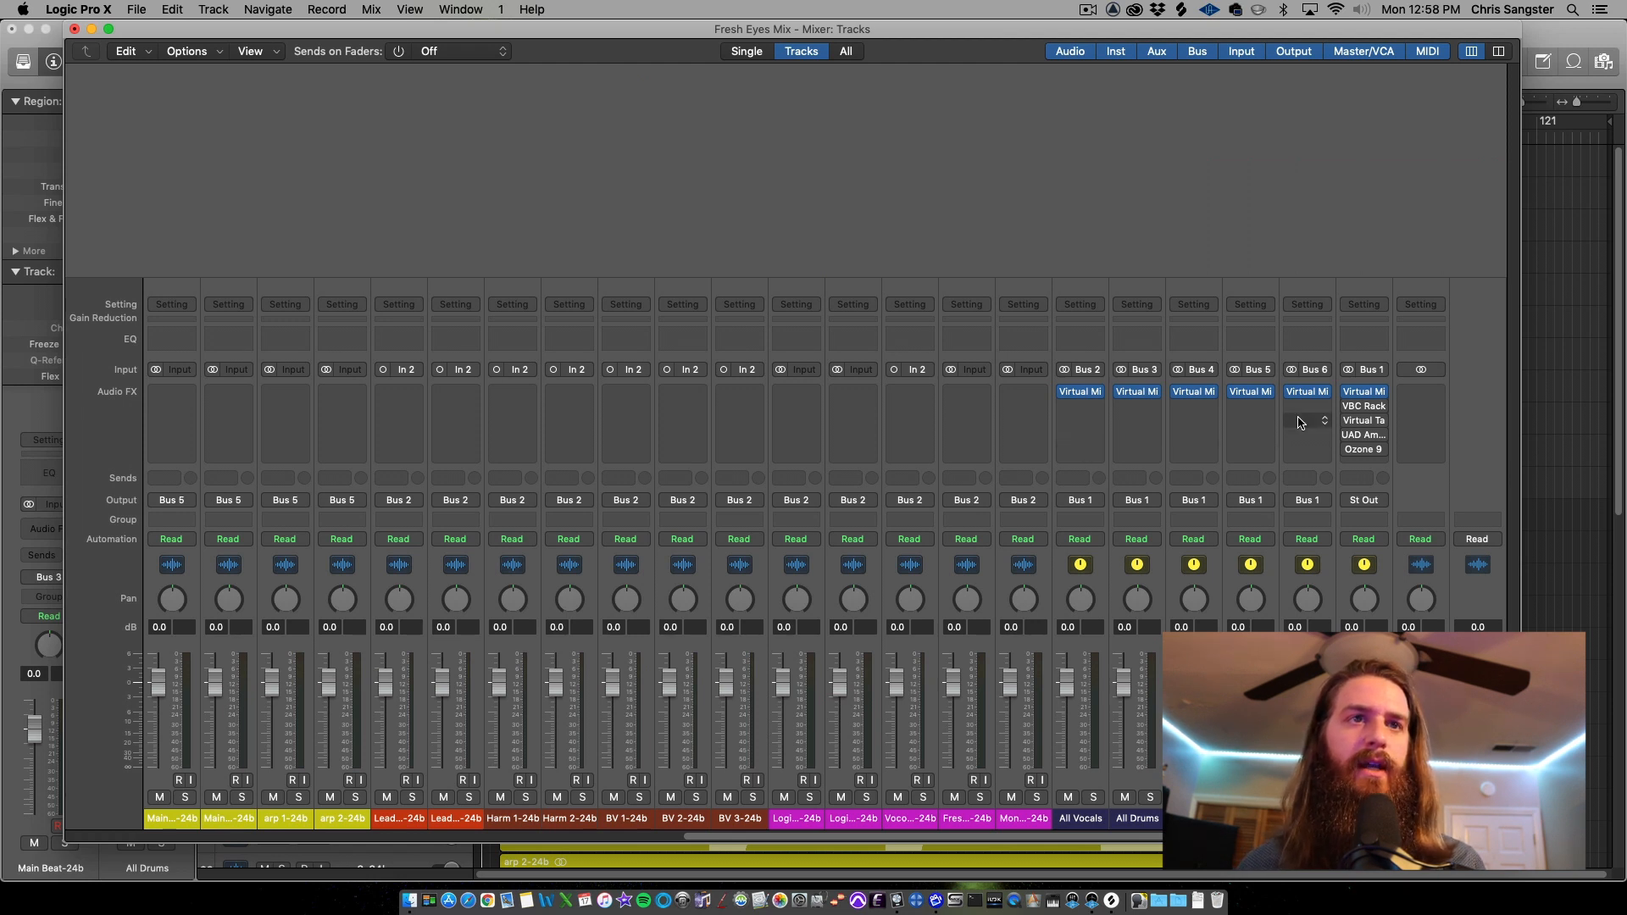
click(1434, 399)
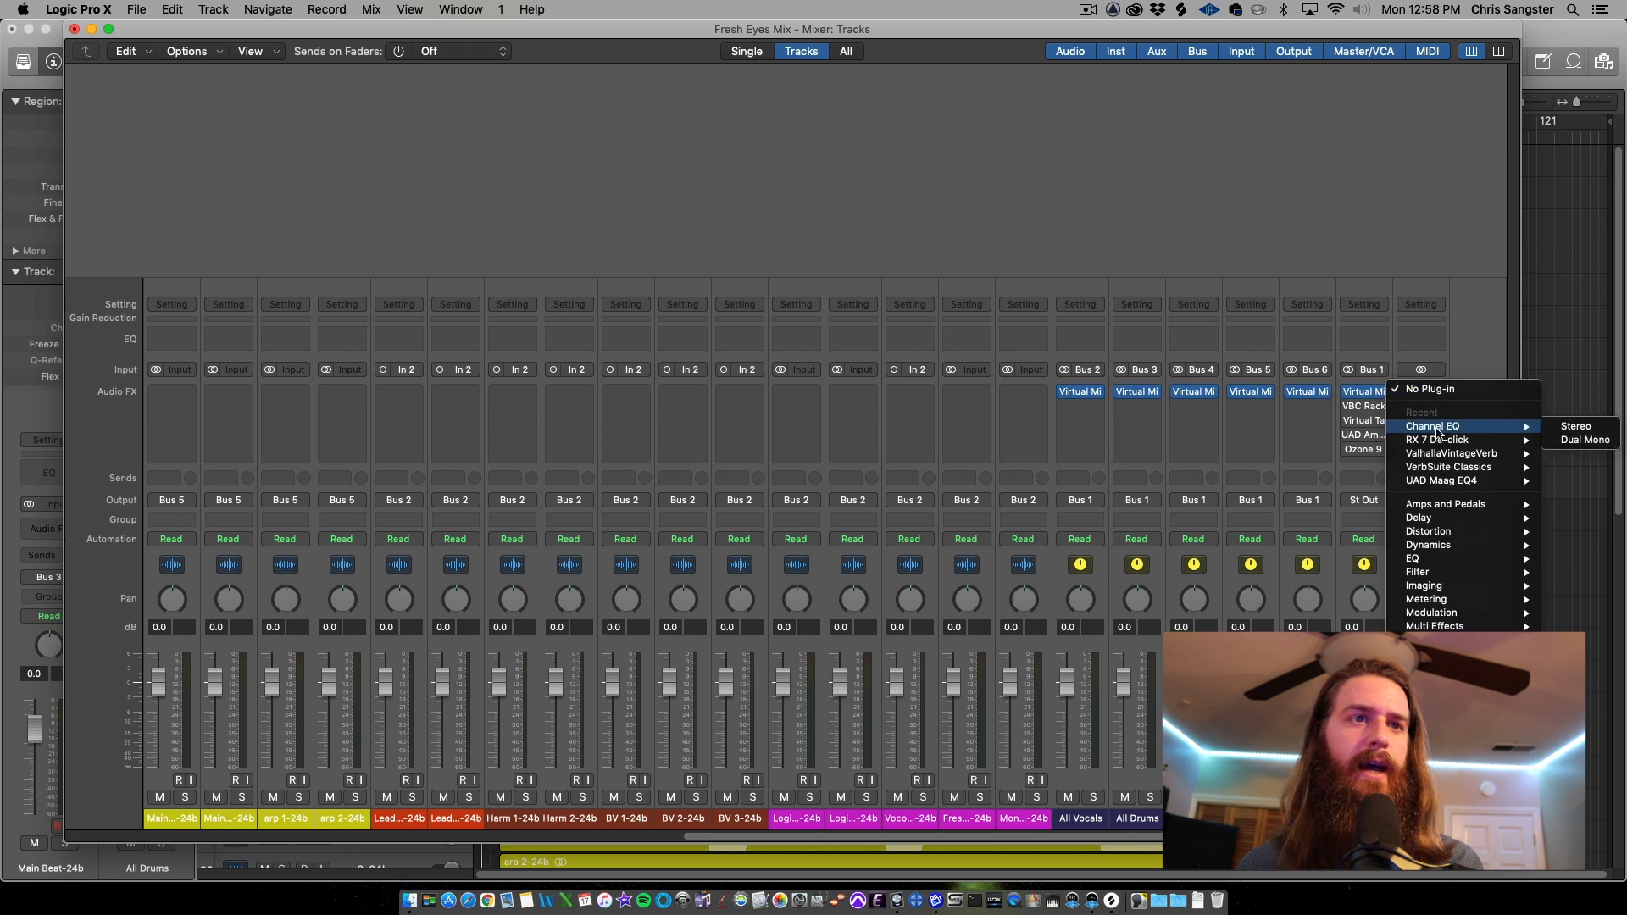
mouse_move(1432, 704)
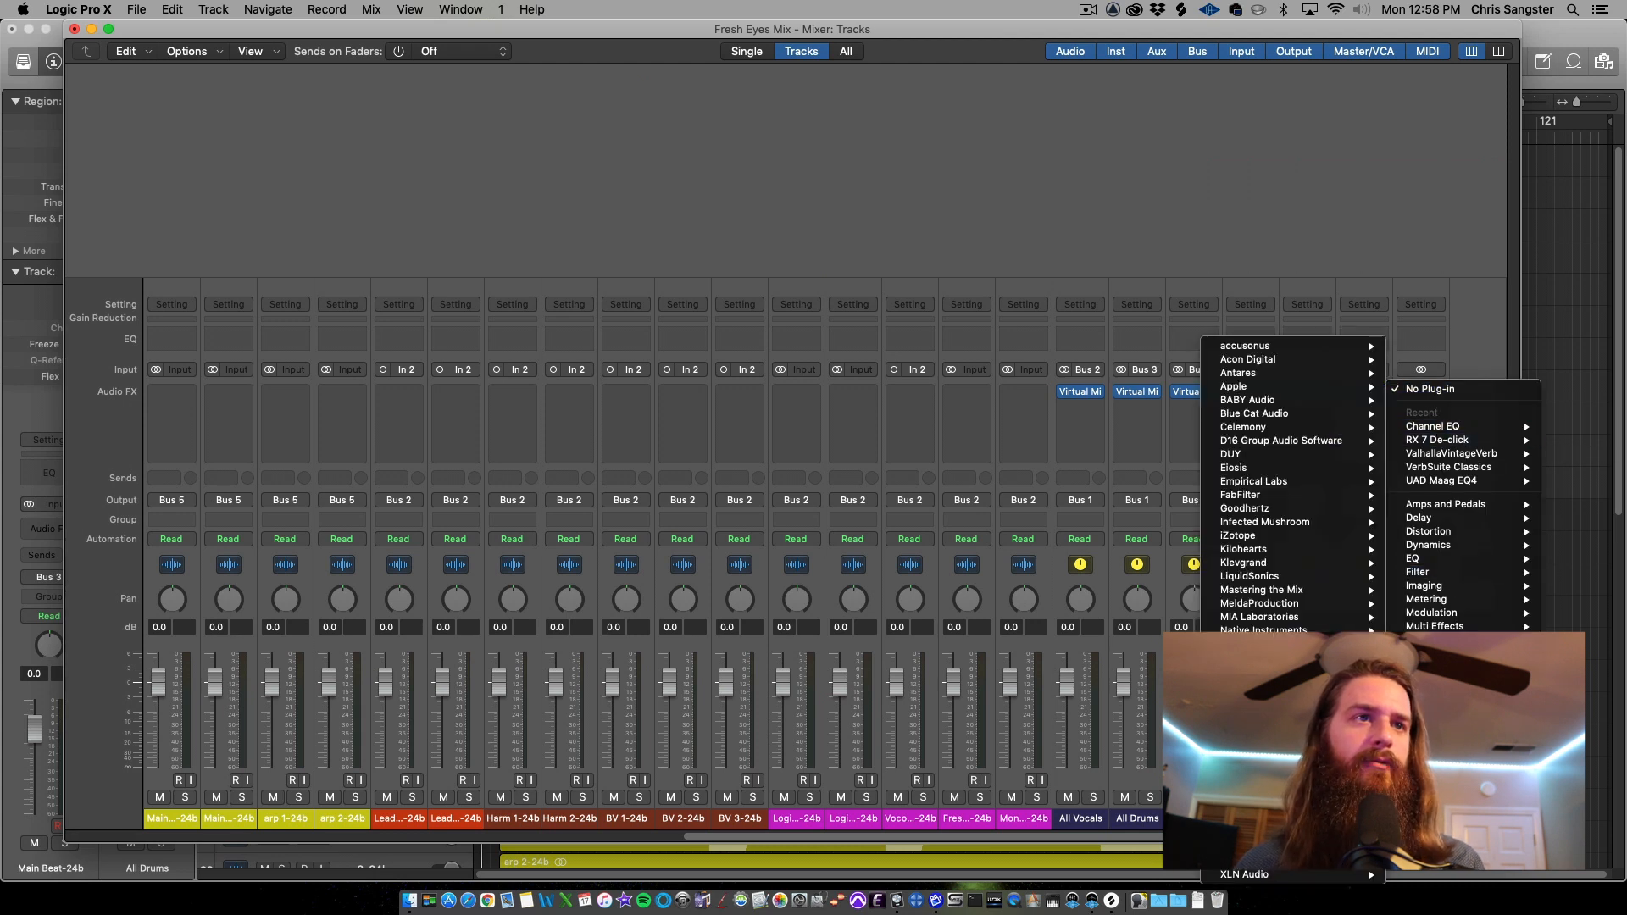
mouse_move(1245, 414)
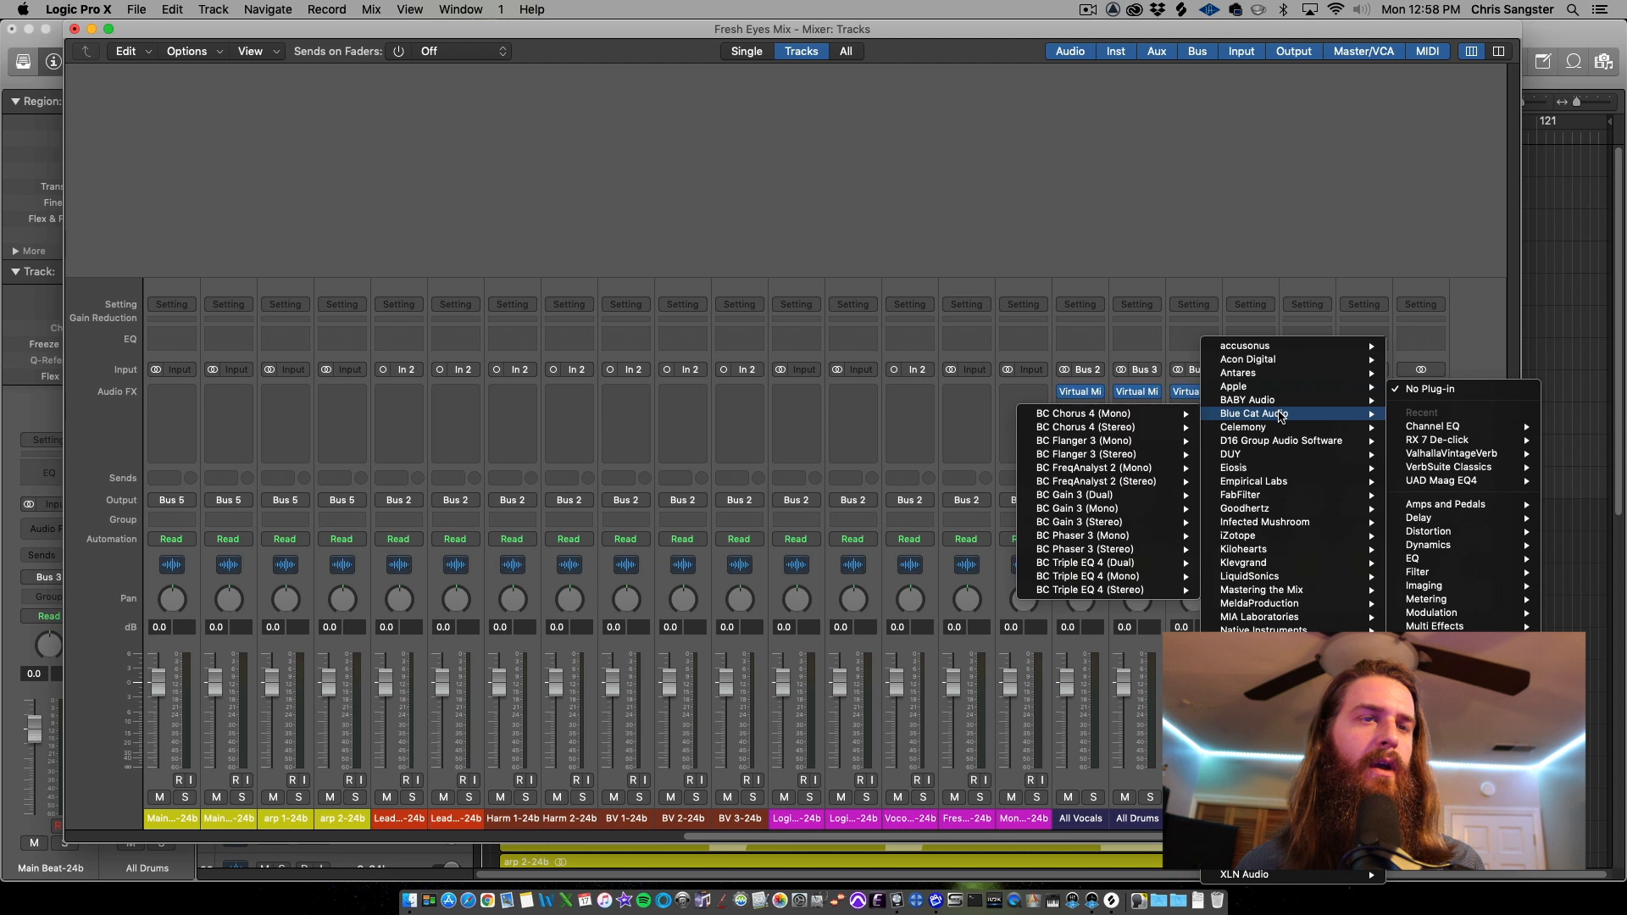
mouse_move(1115, 487)
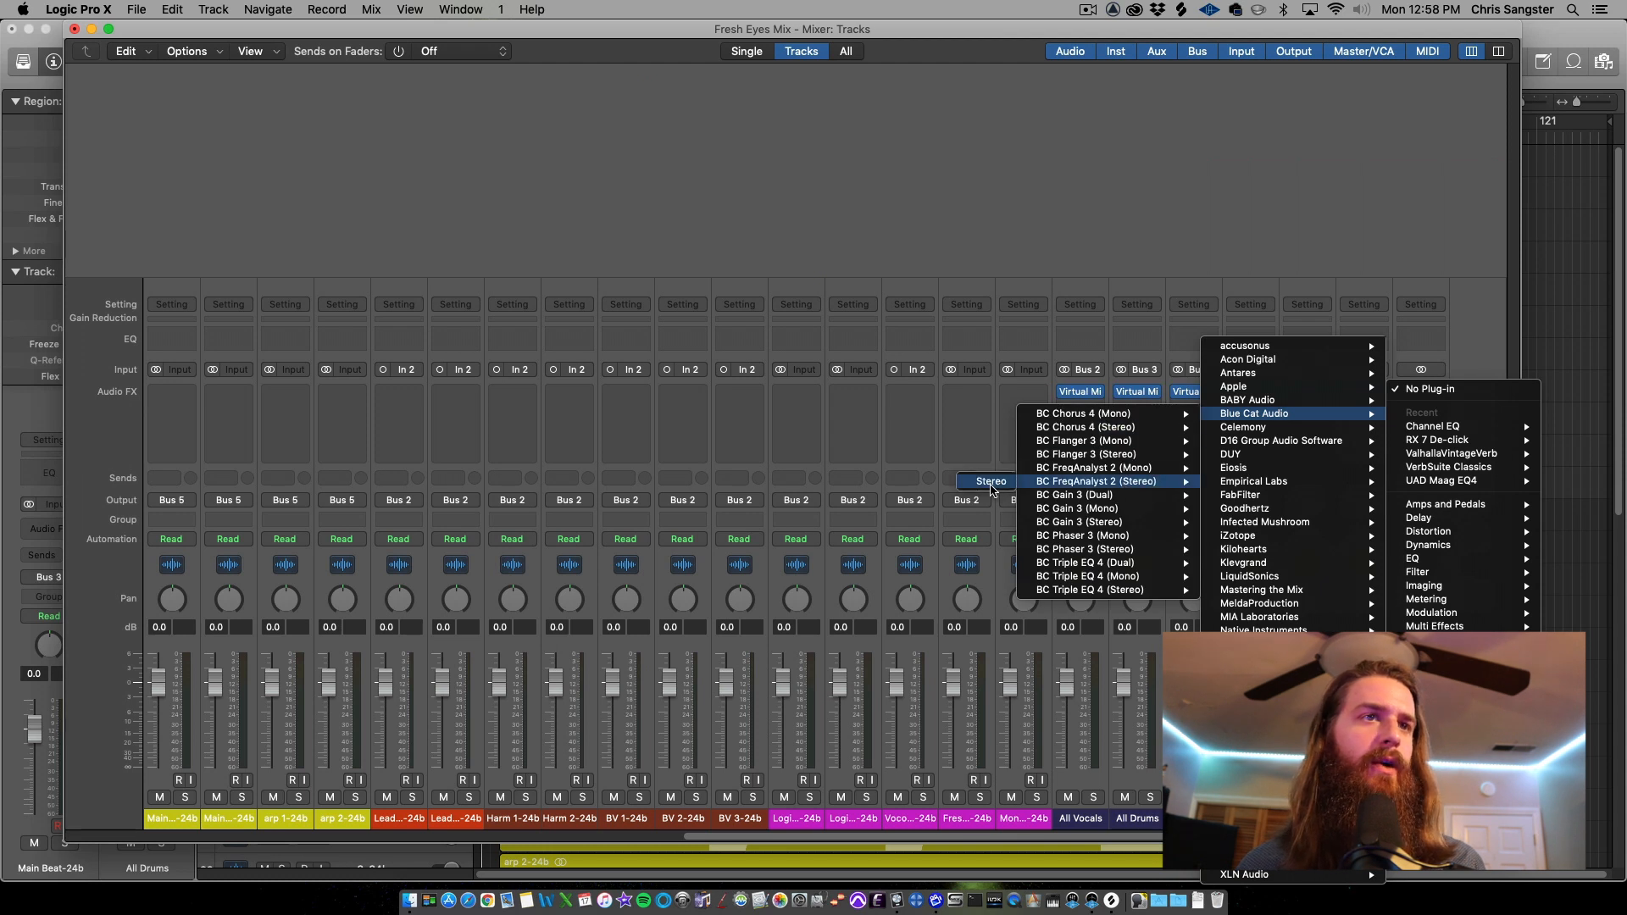
click(991, 481)
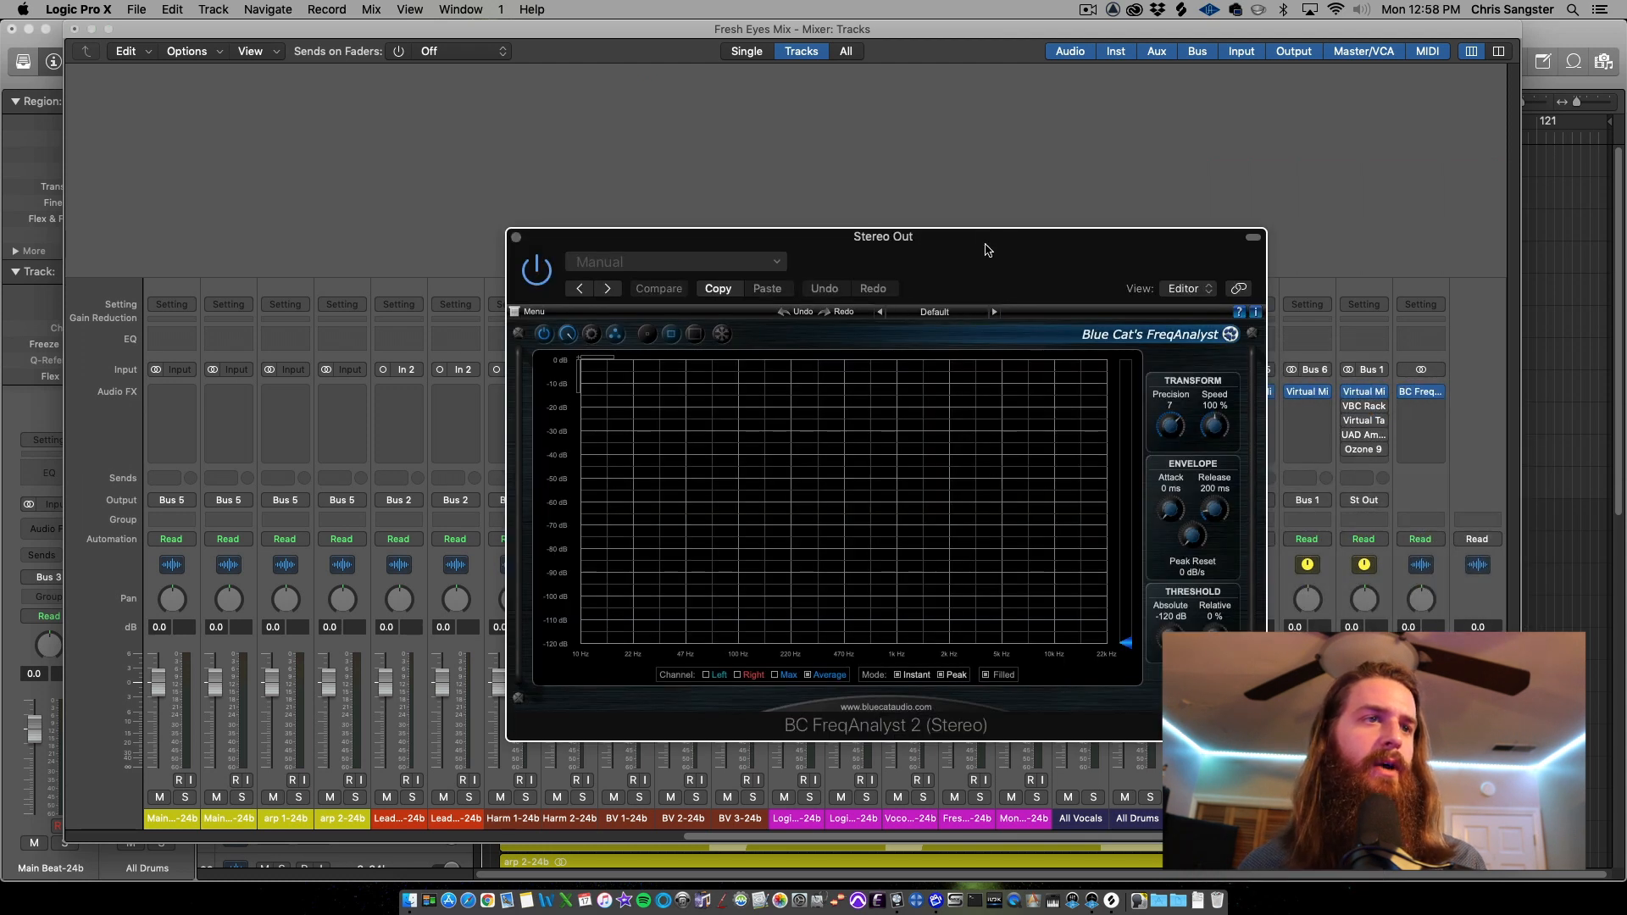
drag(986, 249, 996, 227)
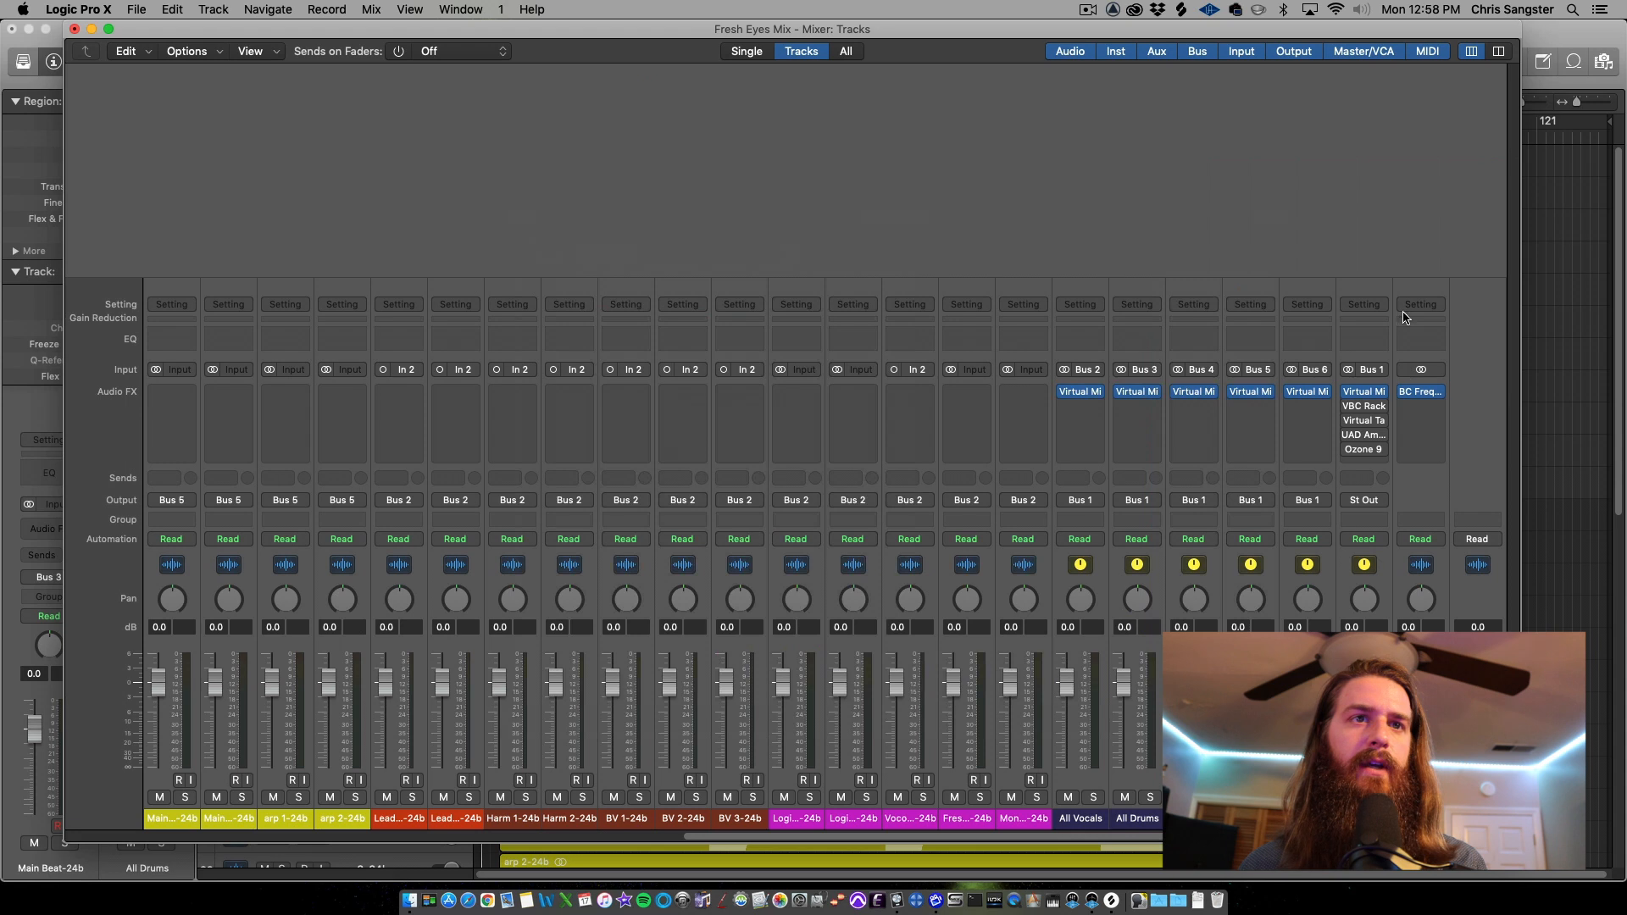
Insert iZotope Insight 2 in stereo below it on the Stereo Out channel, then close the mixer
click(1420, 406)
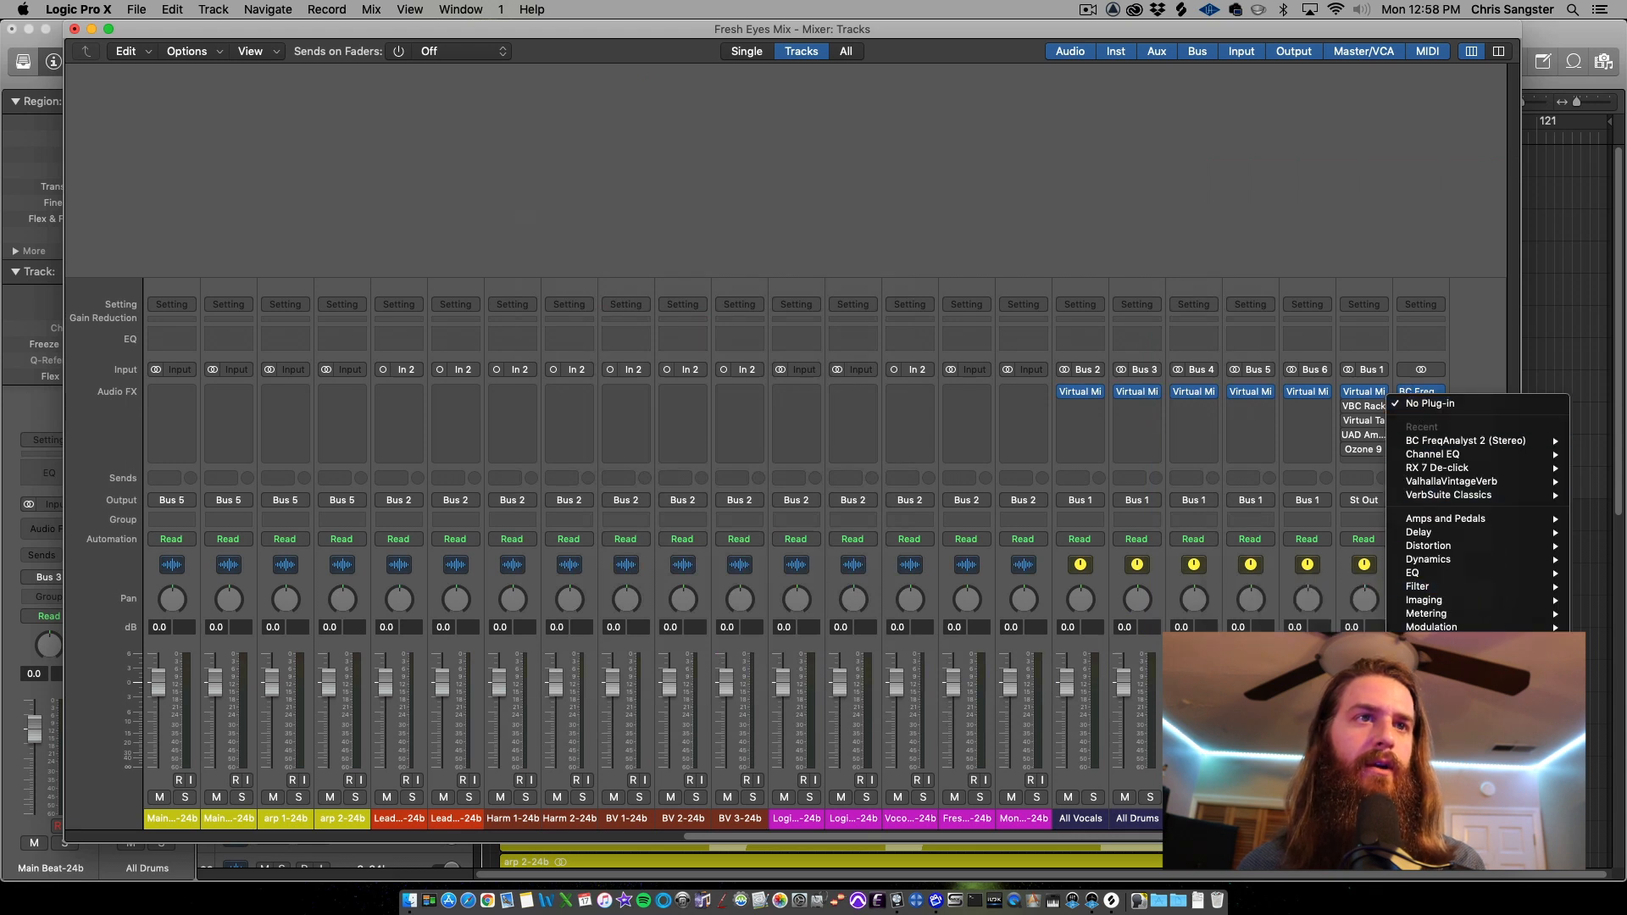
mouse_move(1433, 718)
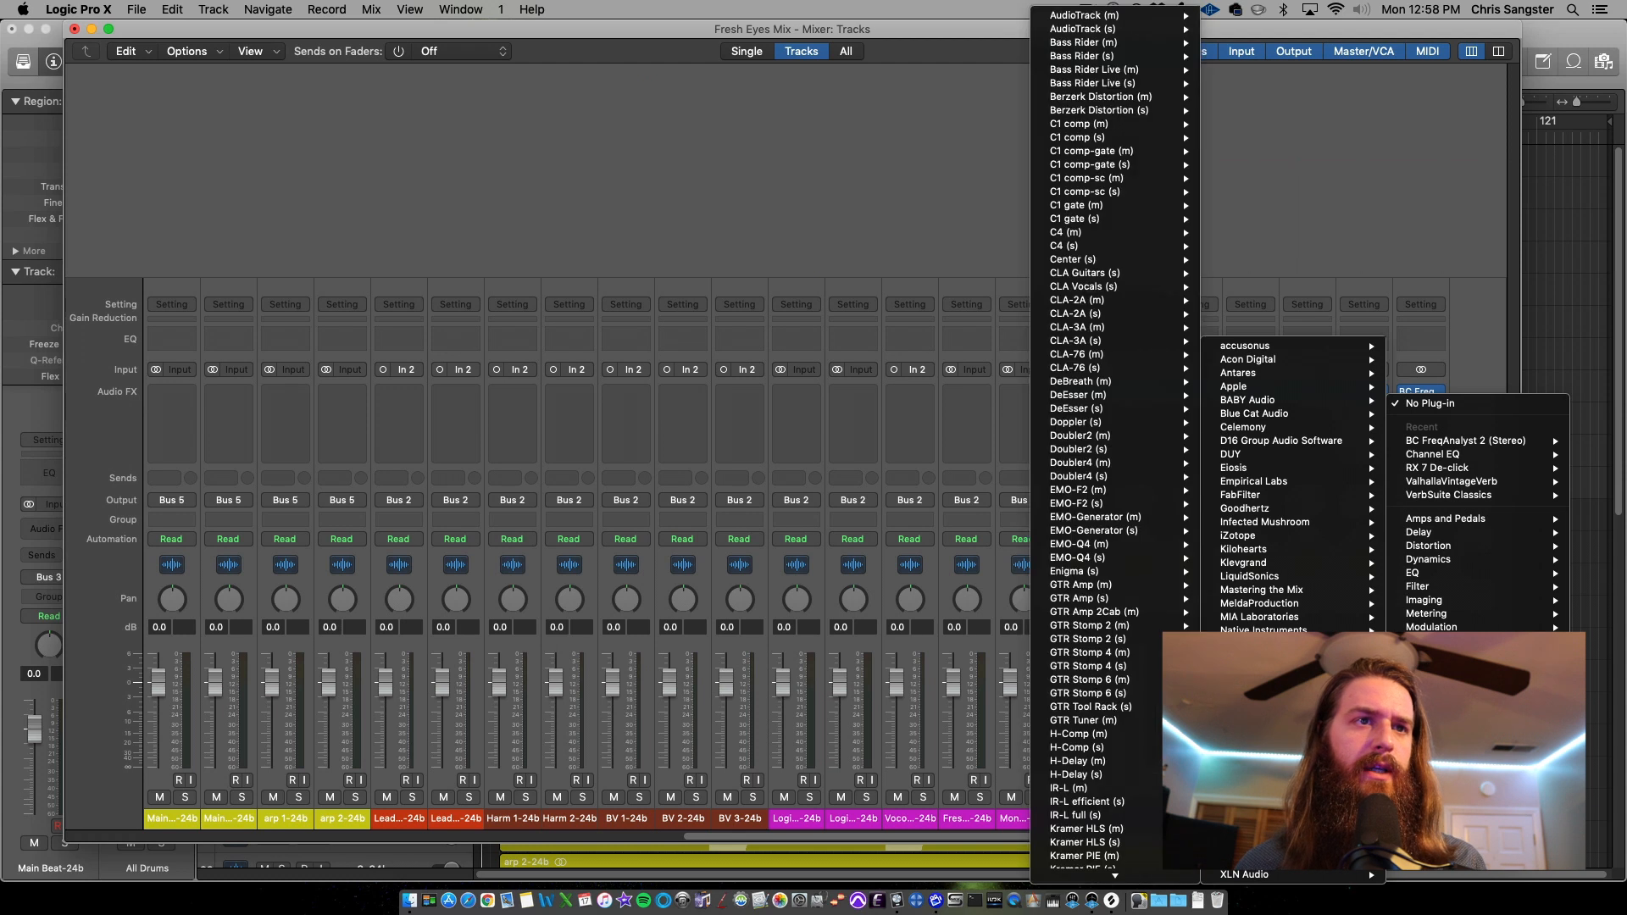
mouse_move(1252, 766)
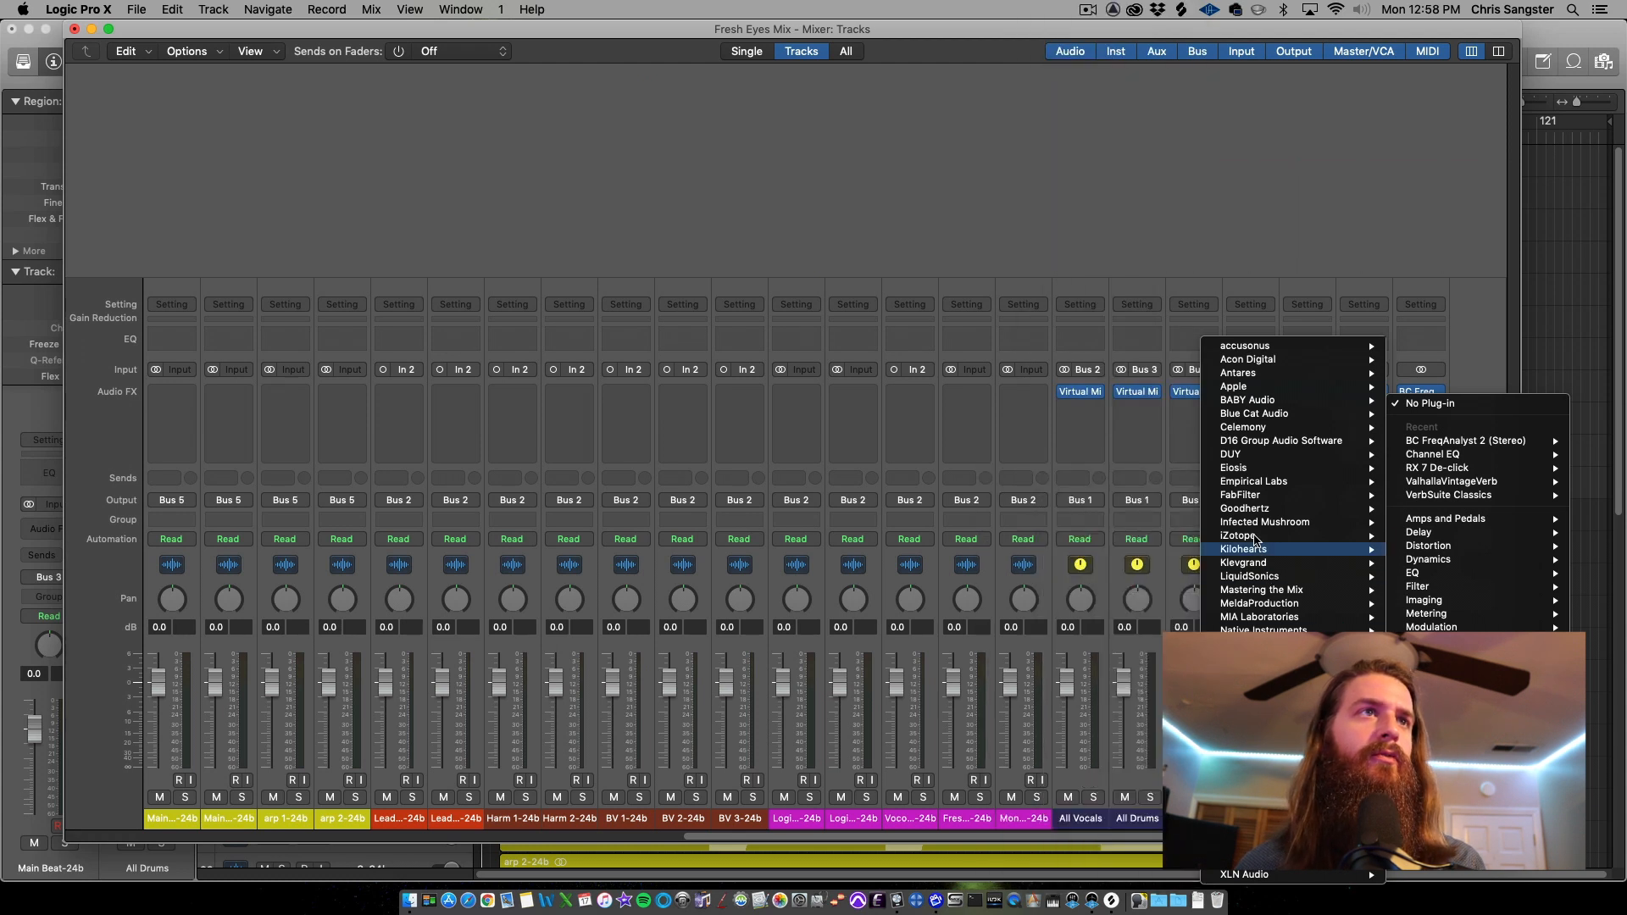
mouse_move(1252, 536)
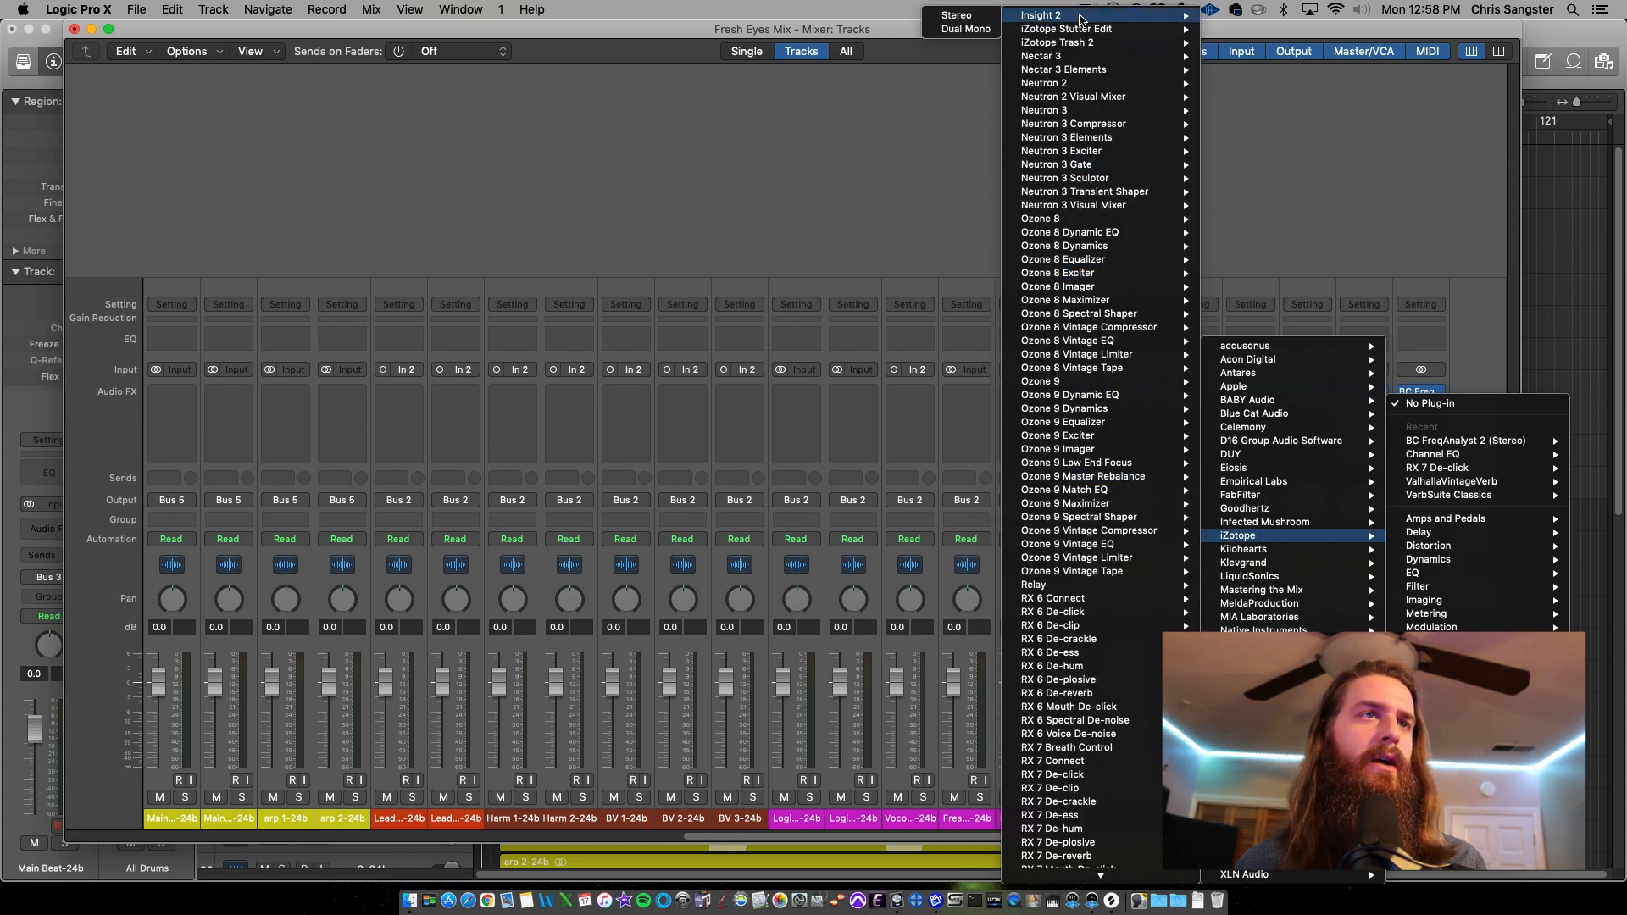
click(989, 22)
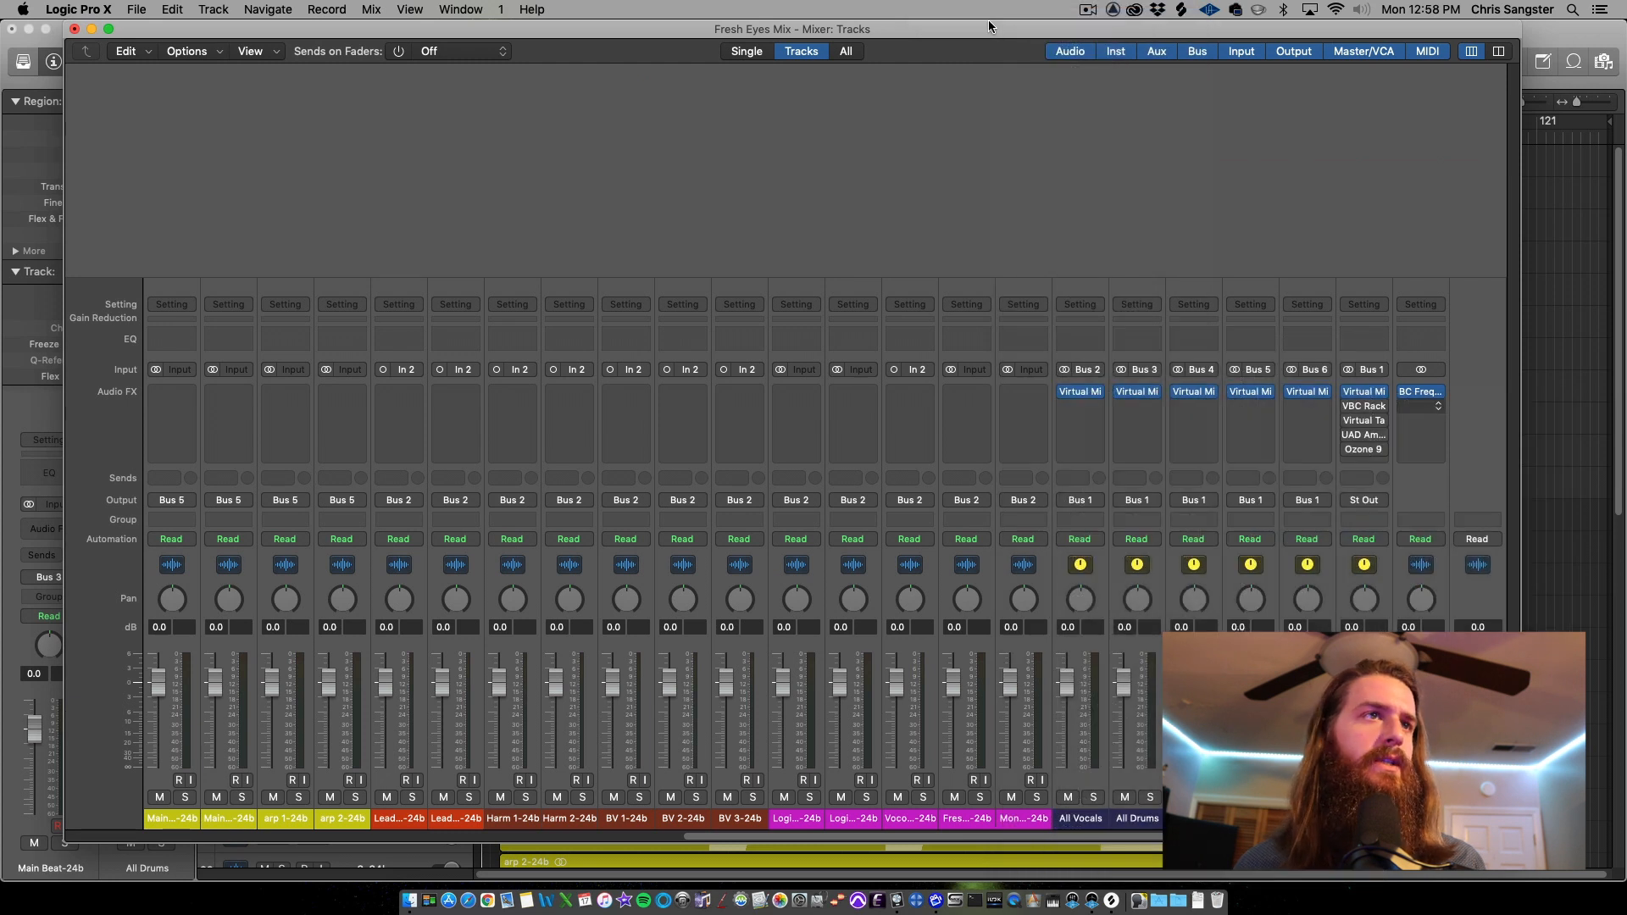
drag(929, 245, 1093, 135)
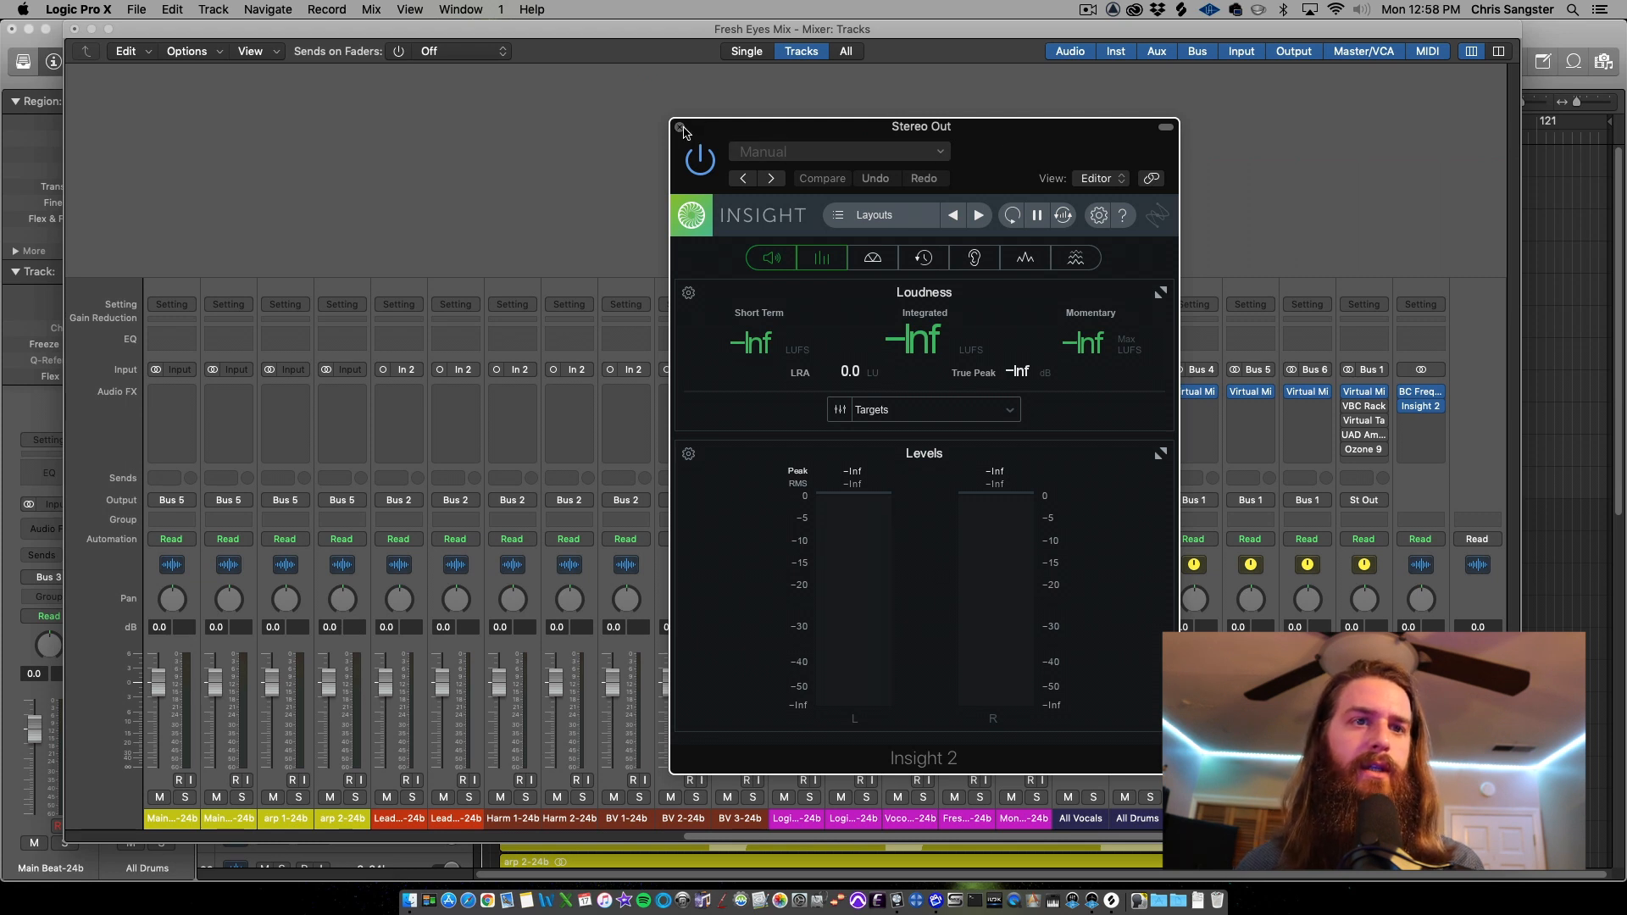
click(680, 127)
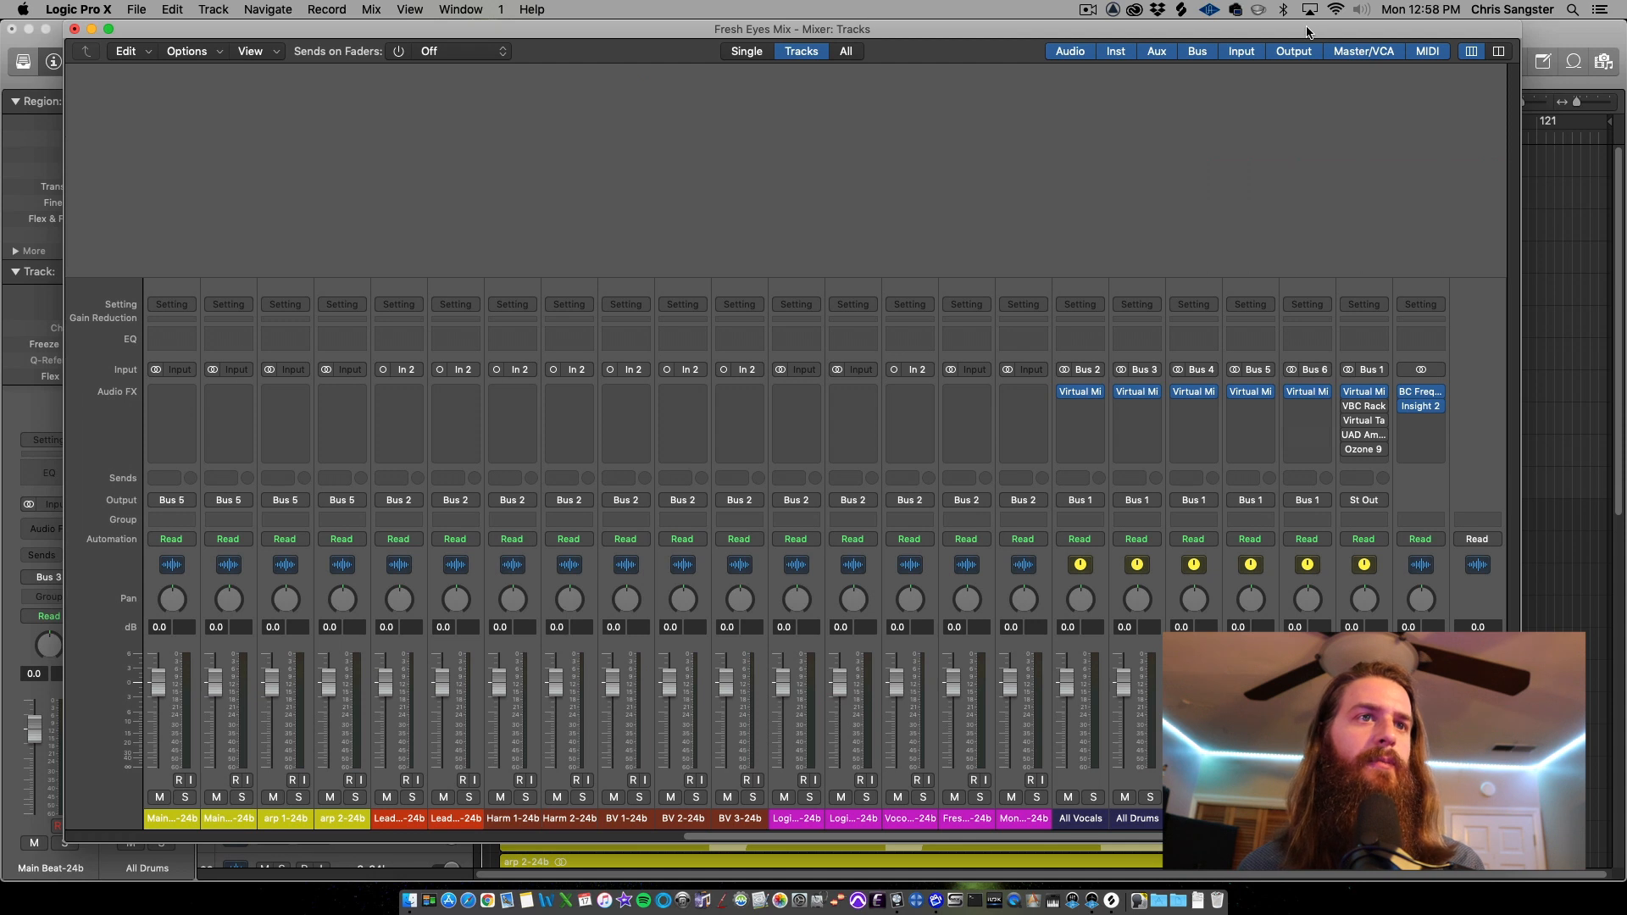
click(1573, 36)
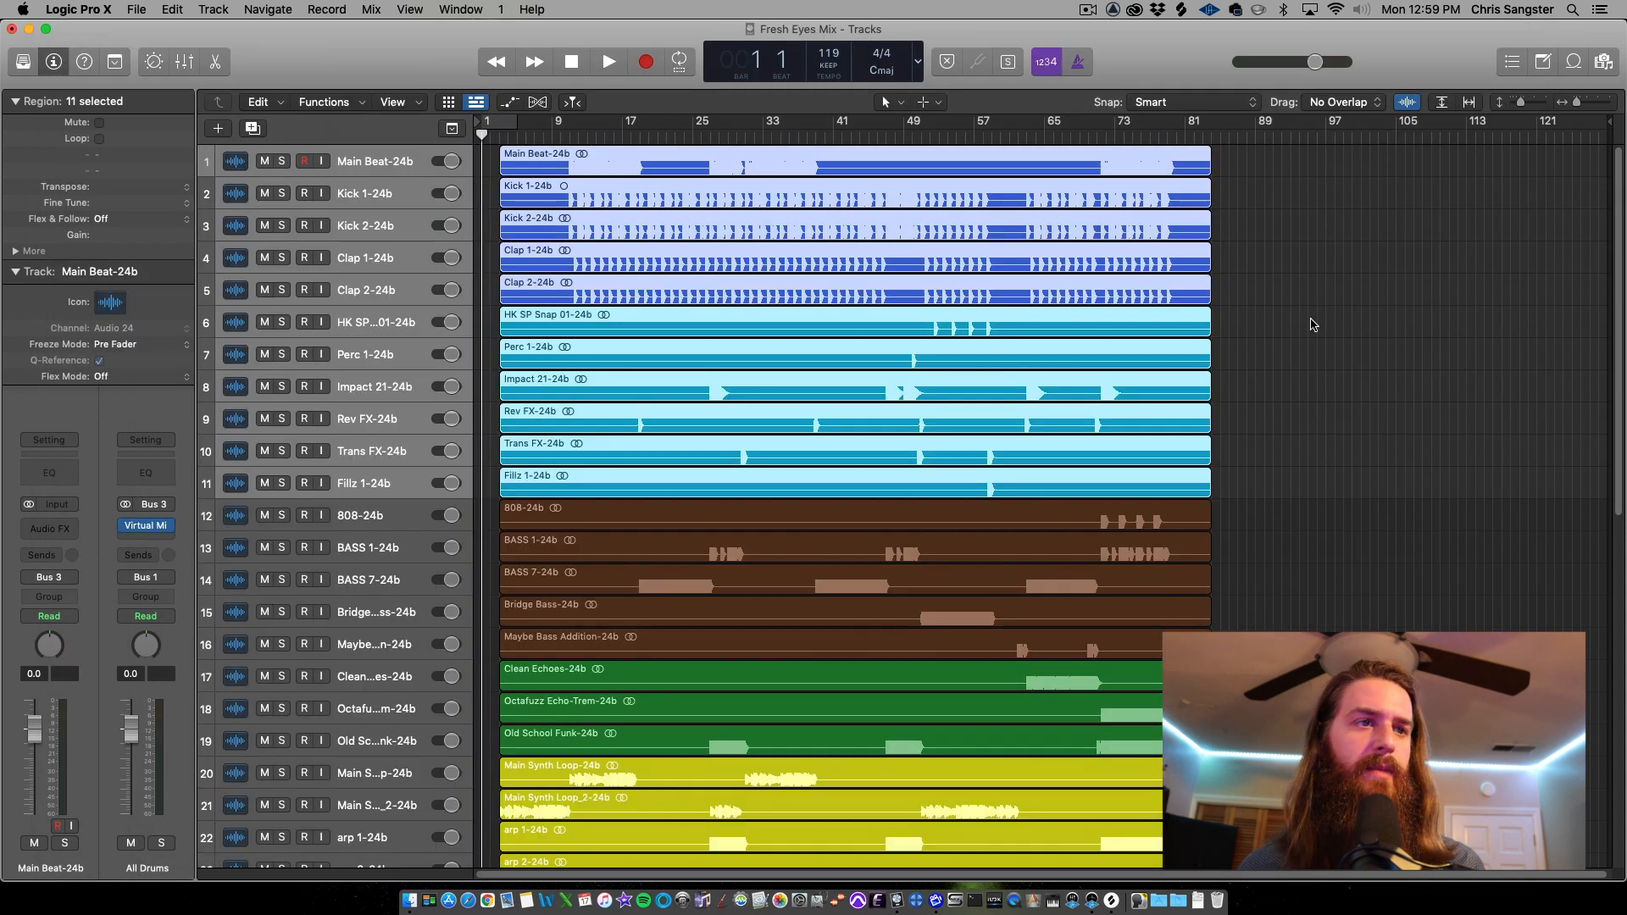
Import the Fresh Eyes - DEMO 3 reference file from Finder as a new track at the bottom of the session and mute it
click(1270, 515)
scroll(1268, 560, down, 10)
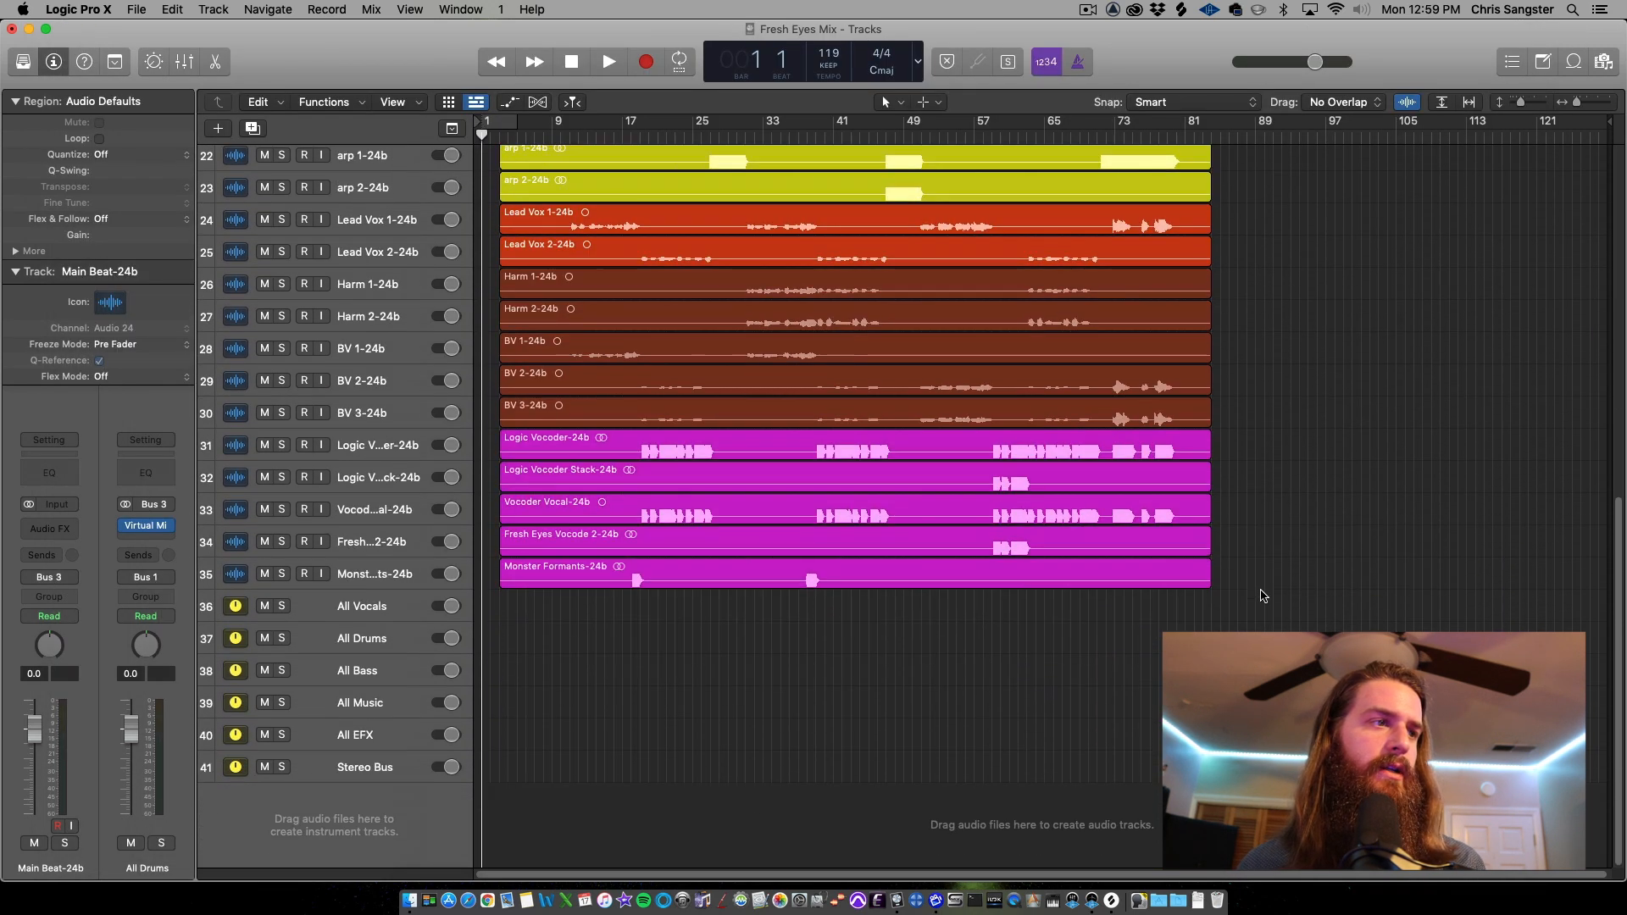
click(404, 904)
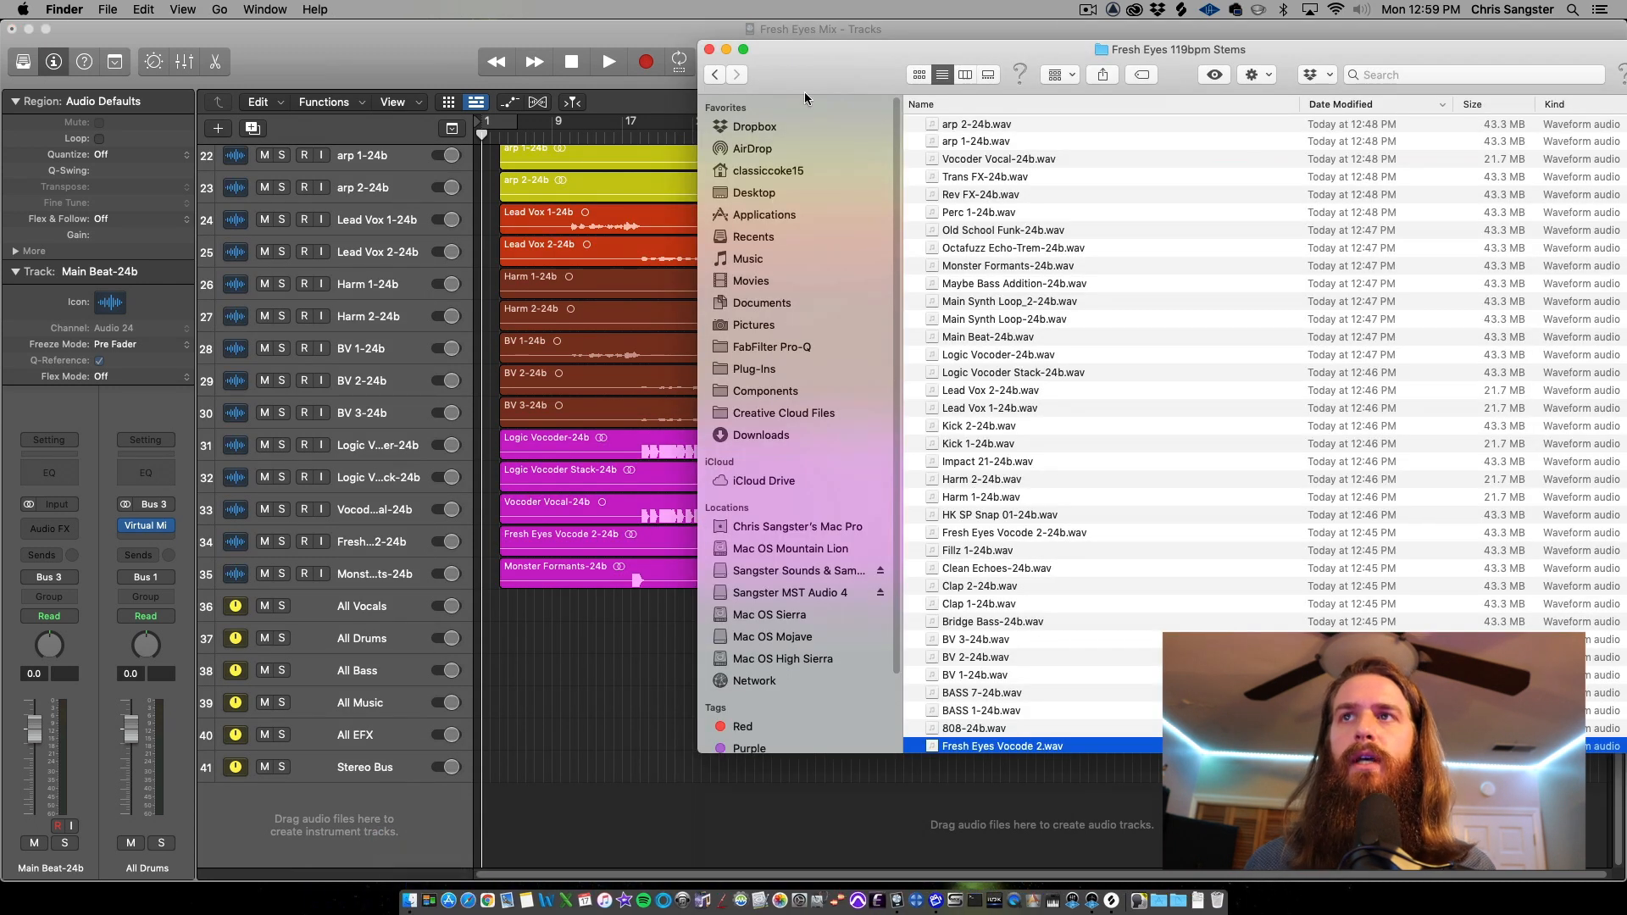
drag(802, 73, 1626, 70)
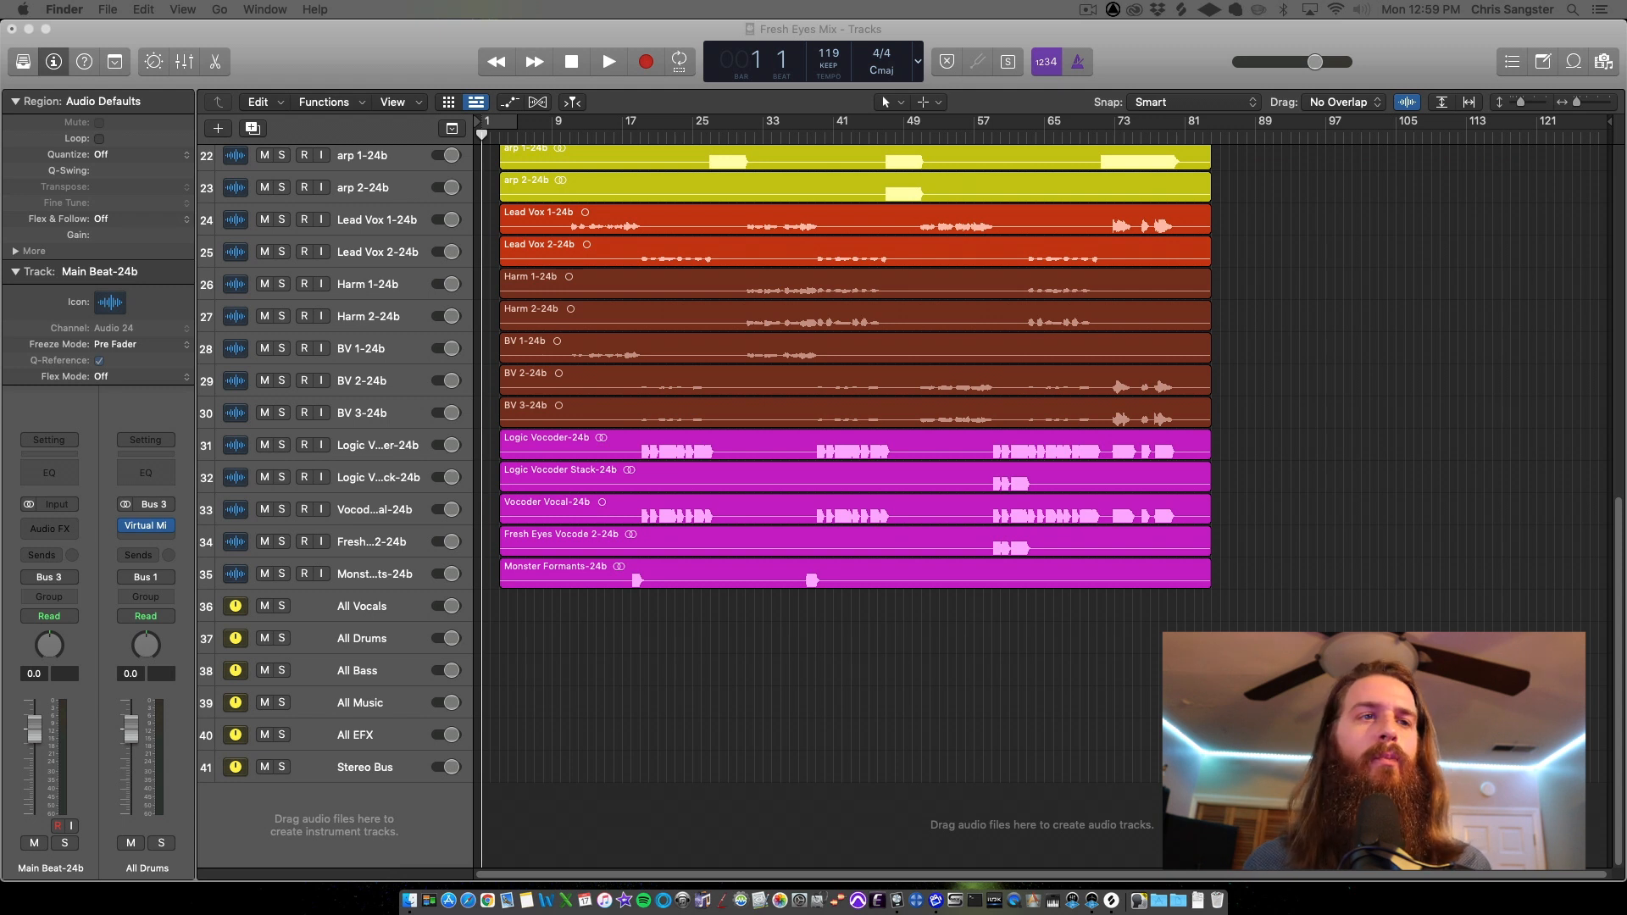
drag(1626, 521, 1048, 825)
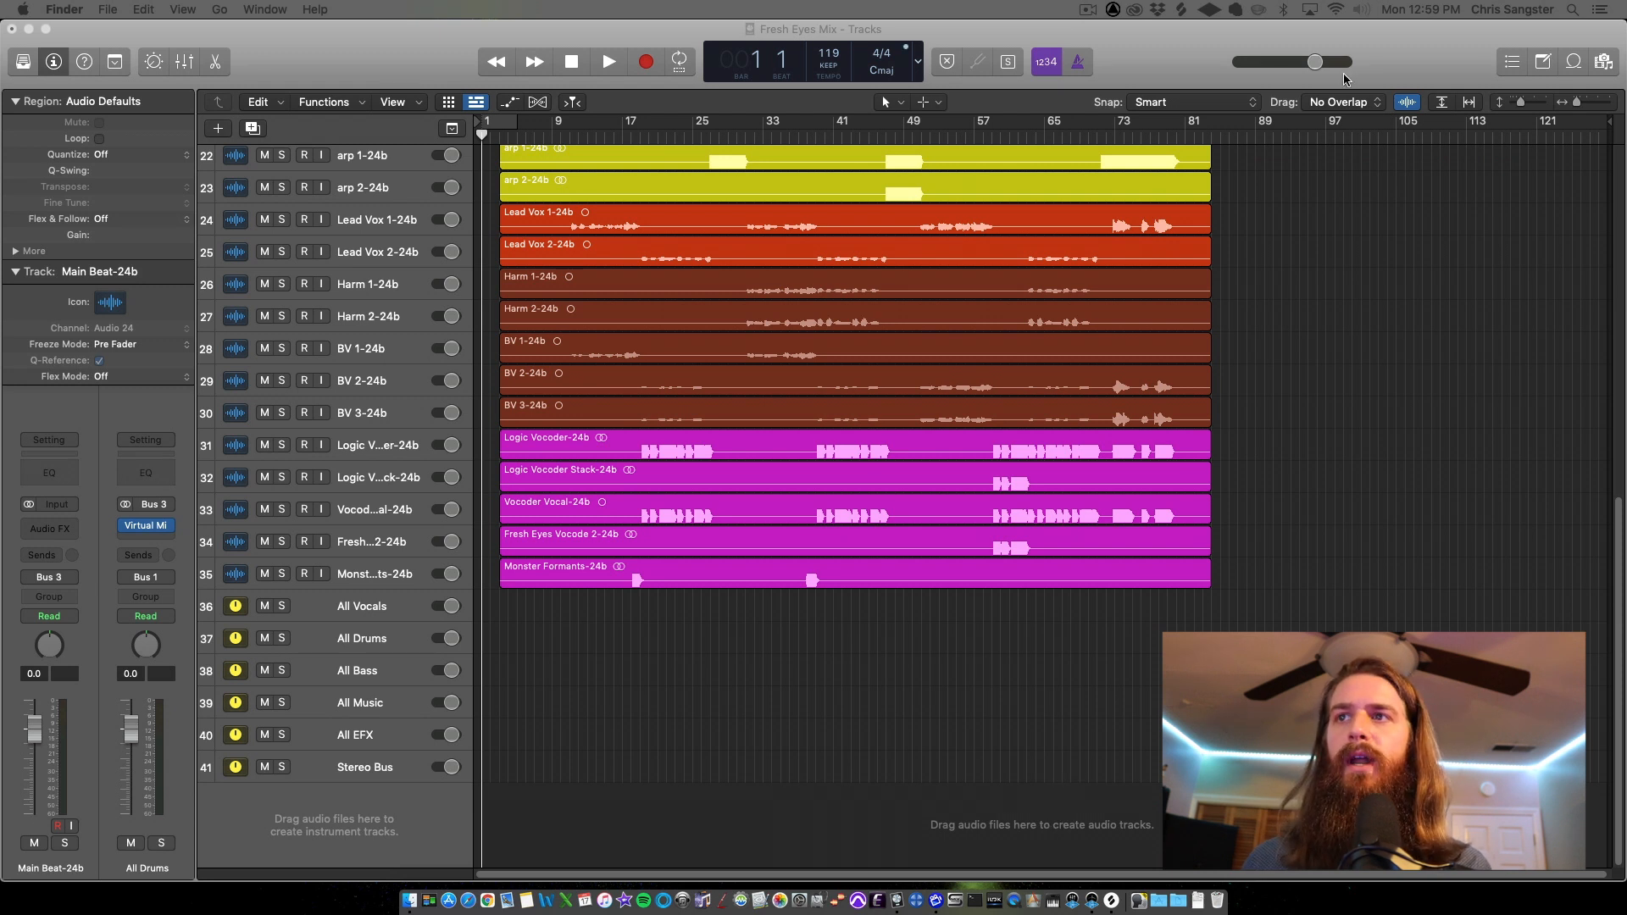
click(1322, 32)
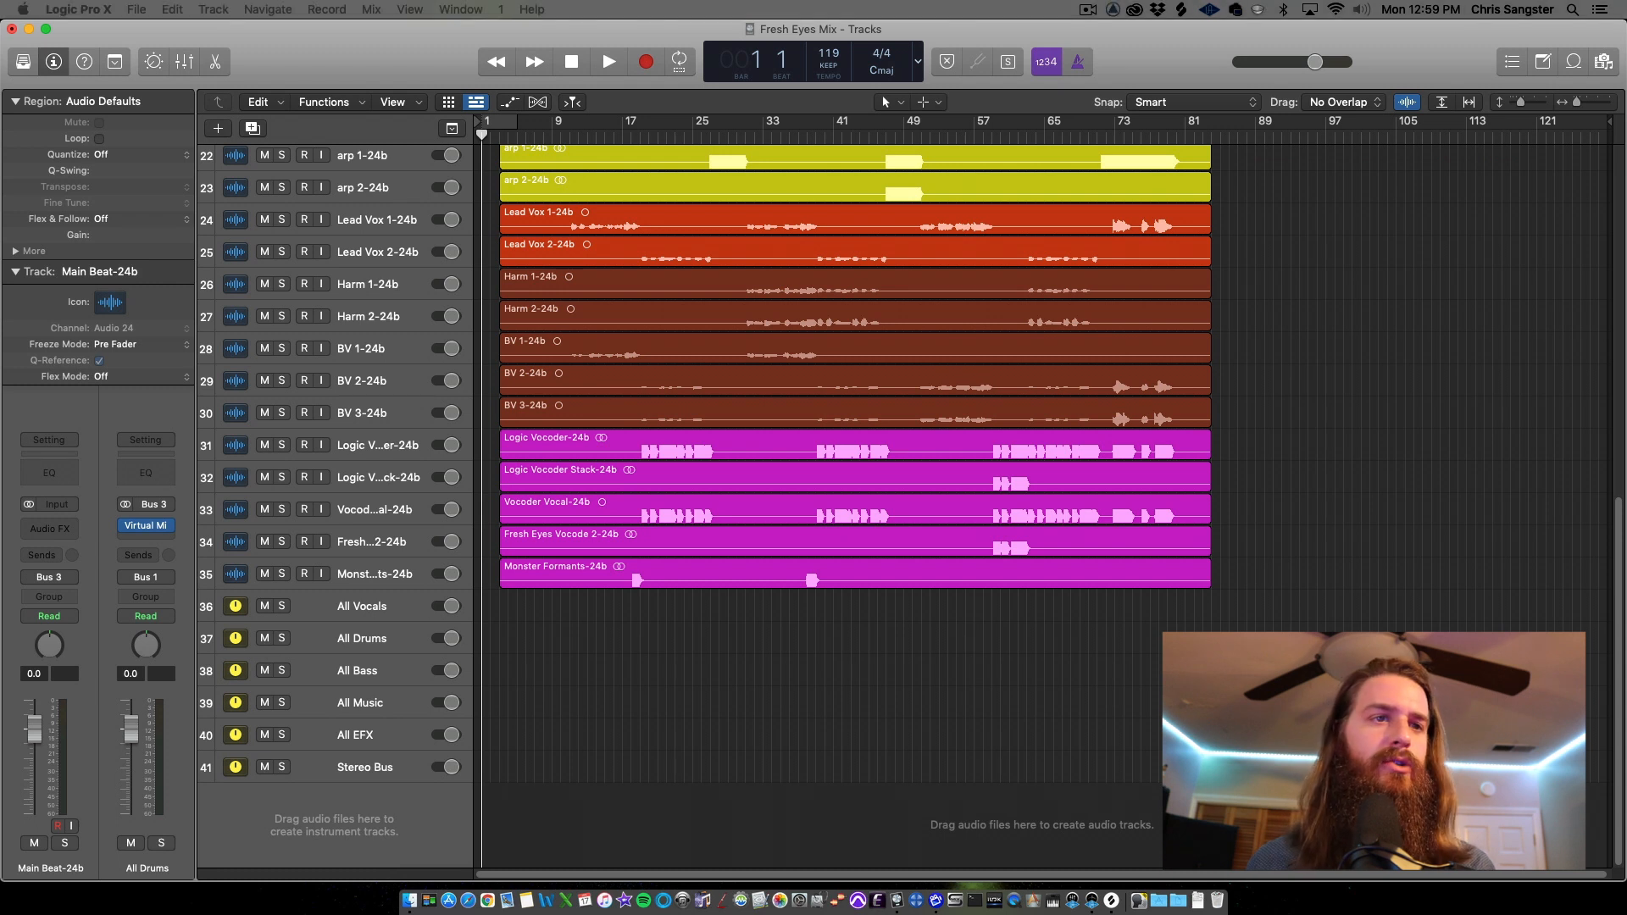
drag(1623, 602, 499, 831)
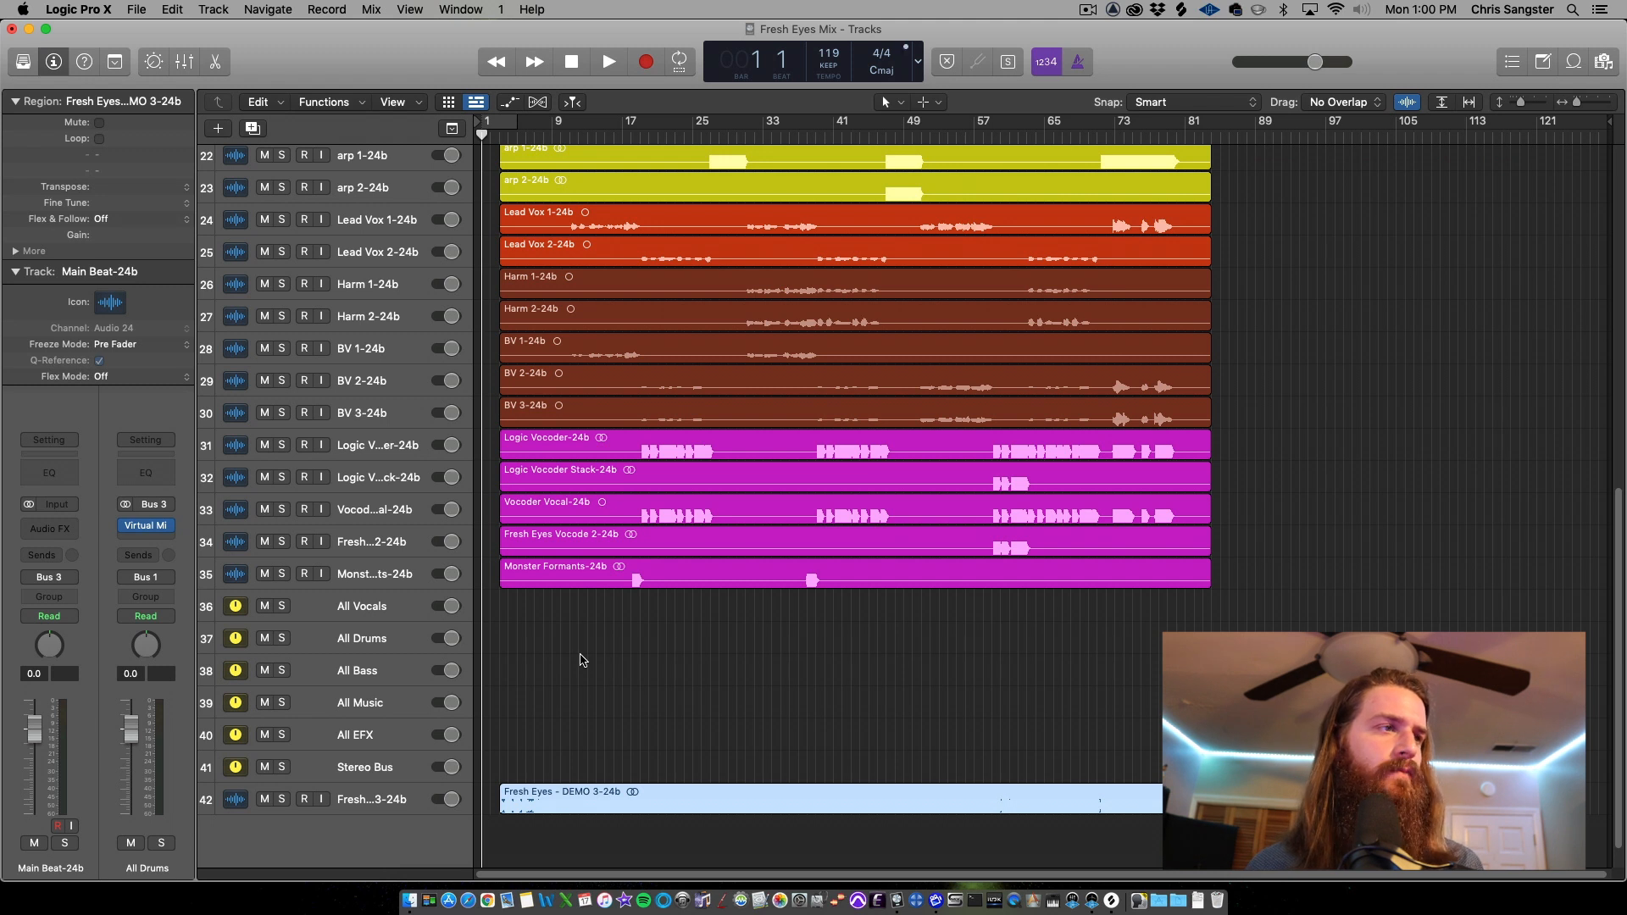
click(266, 804)
Select the drum, clap, lead vocal, harmony and BV tracks in turn to check their output routing
scroll(752, 466, up, 10)
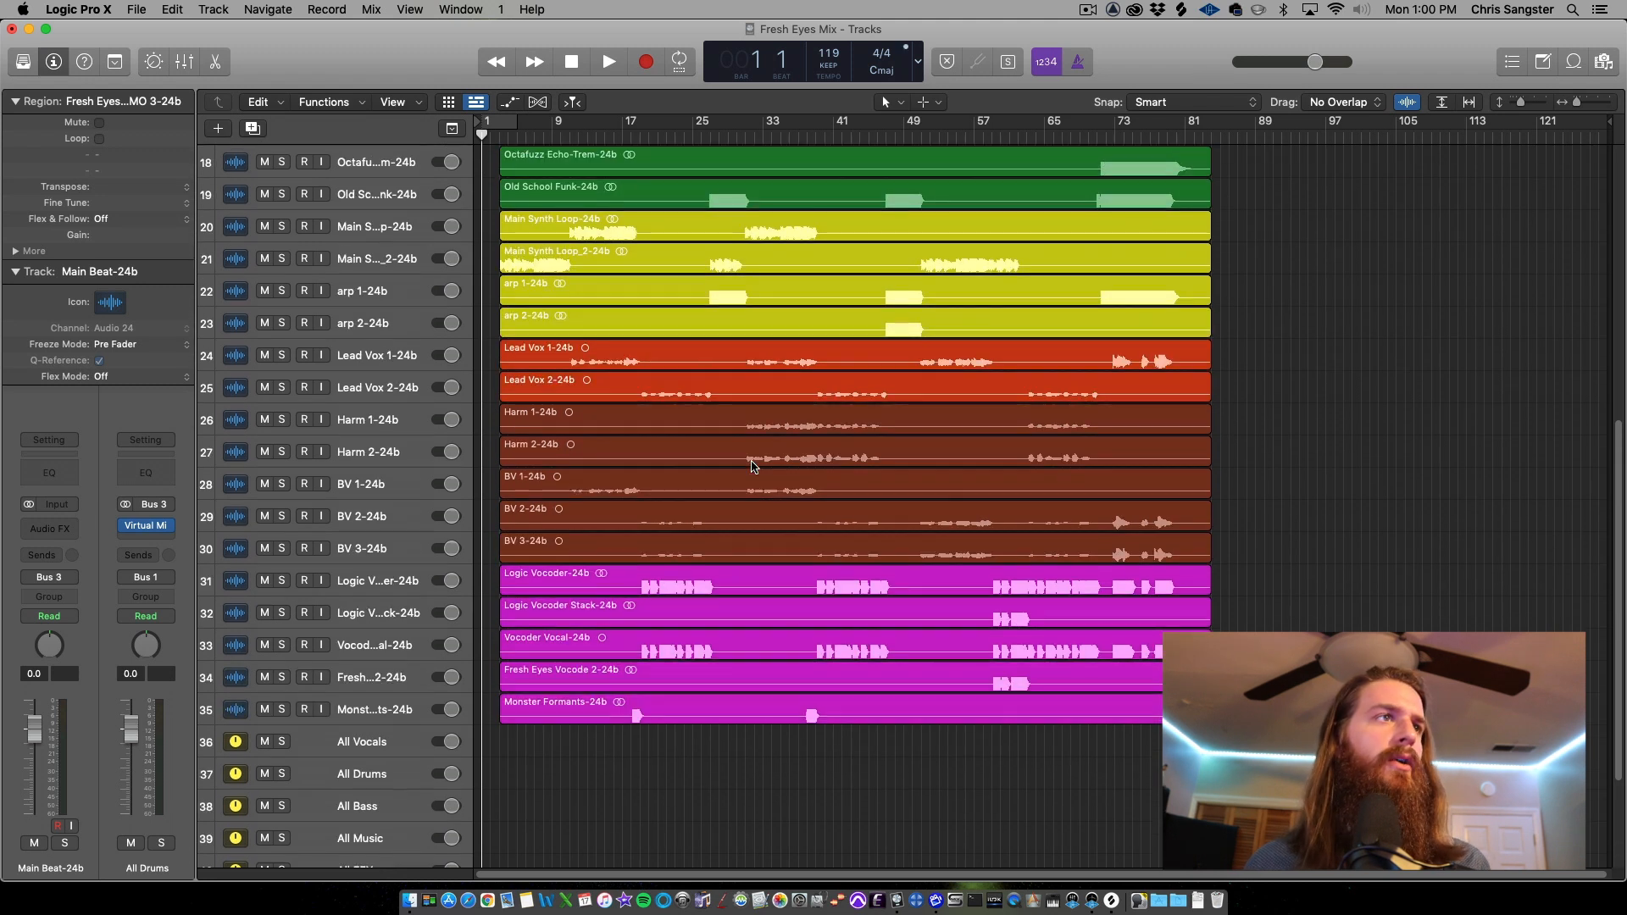
scroll(753, 466, up, 8)
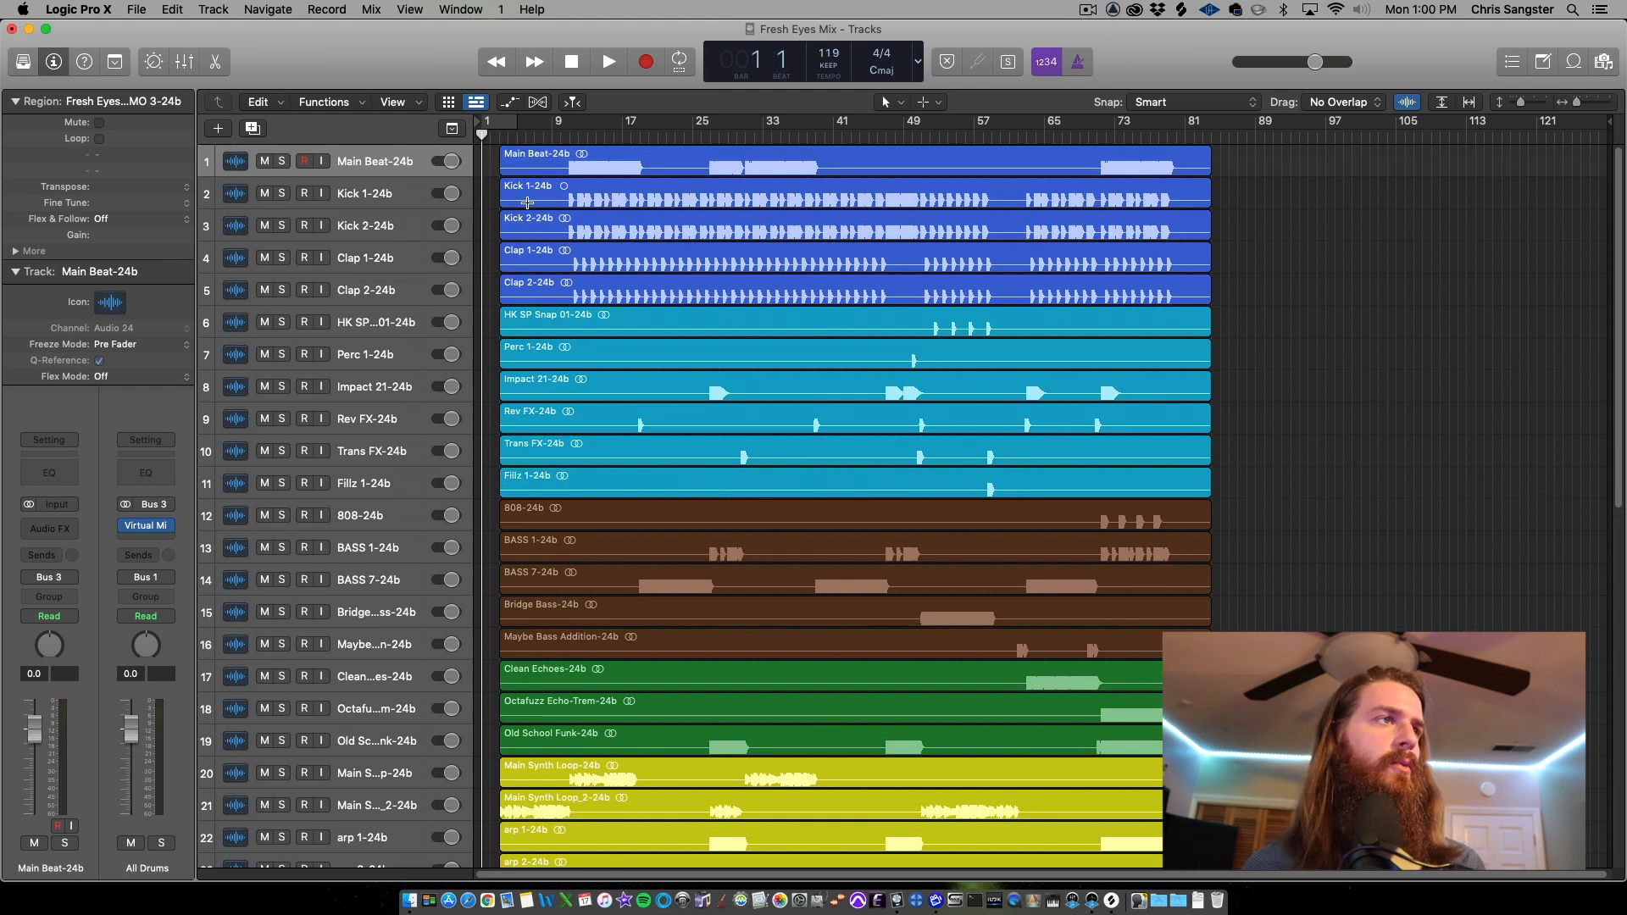
click(391, 207)
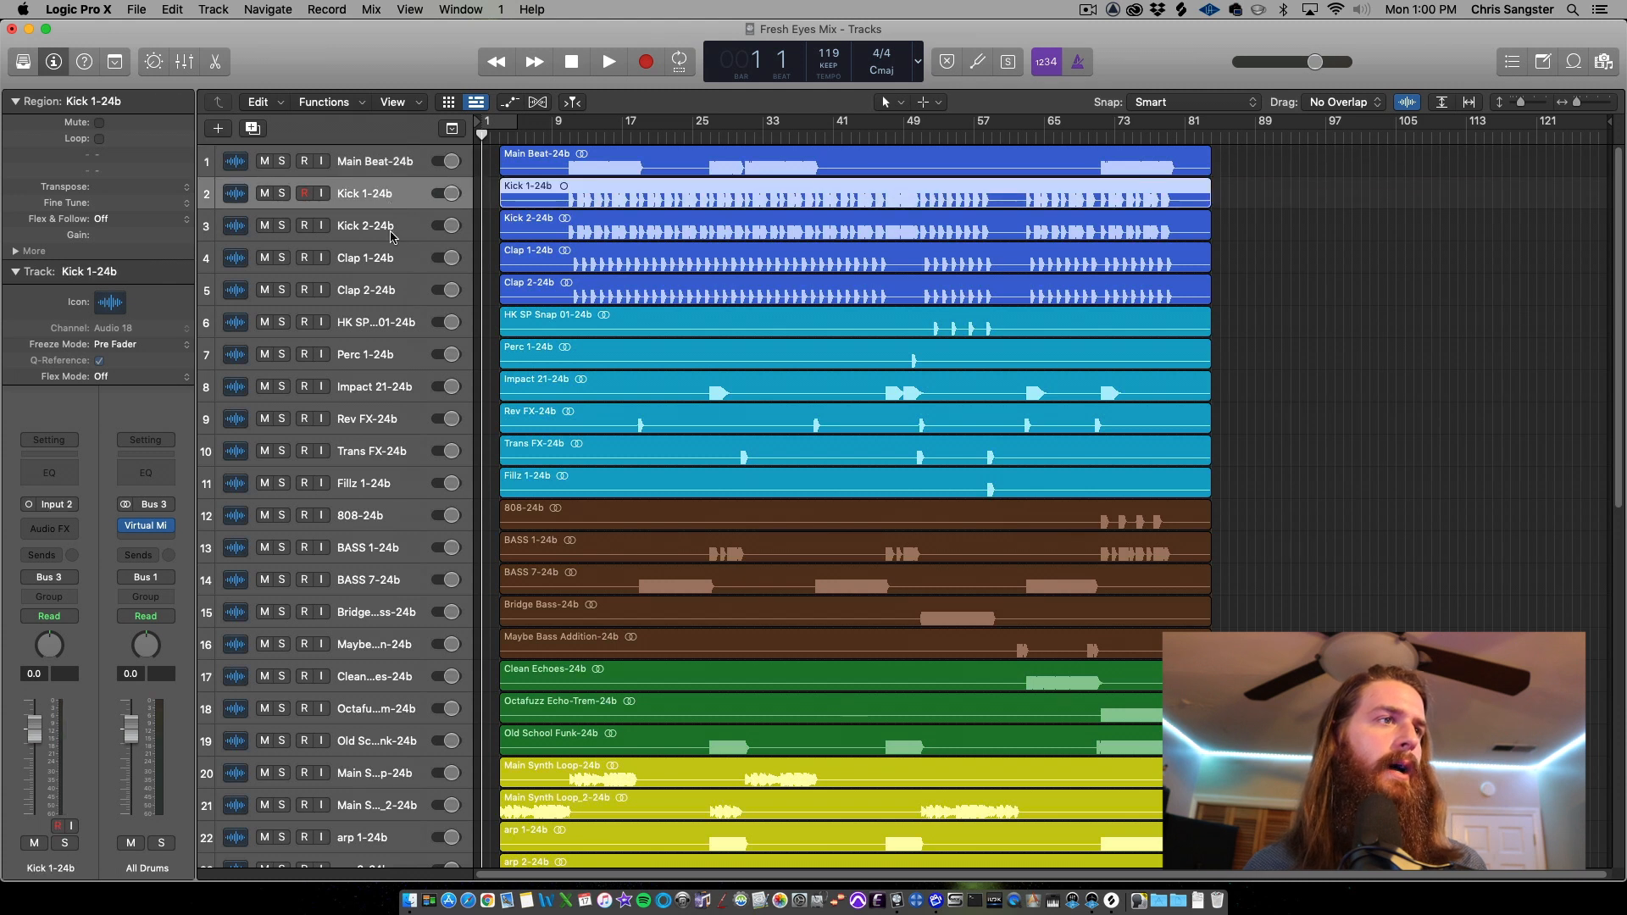
click(392, 236)
click(392, 254)
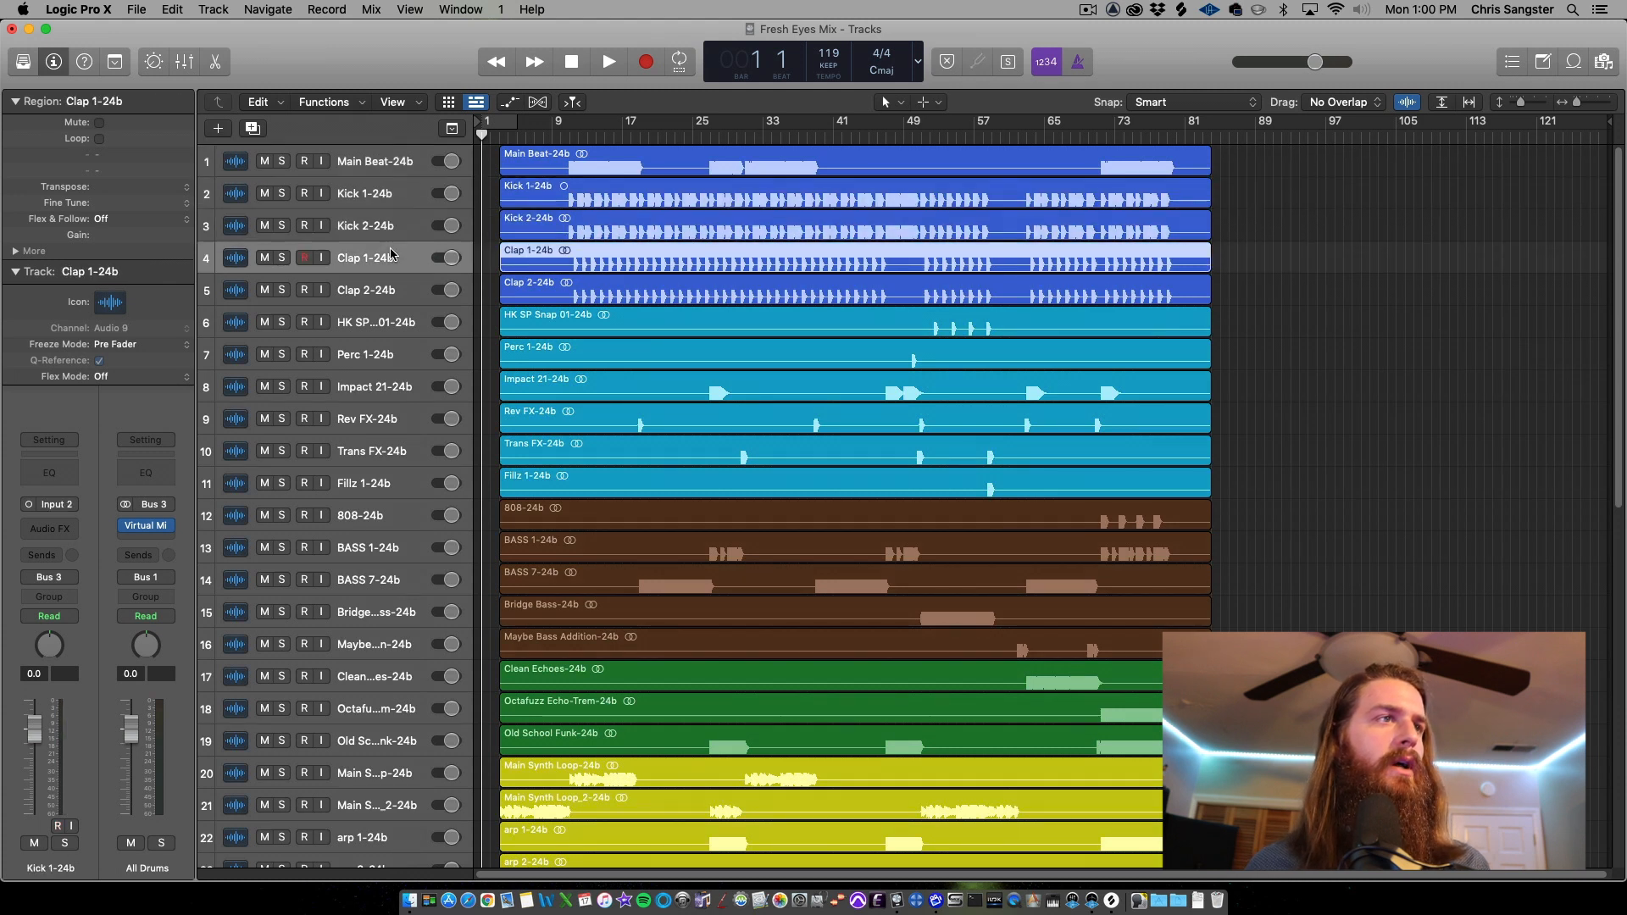
shift+click(397, 294)
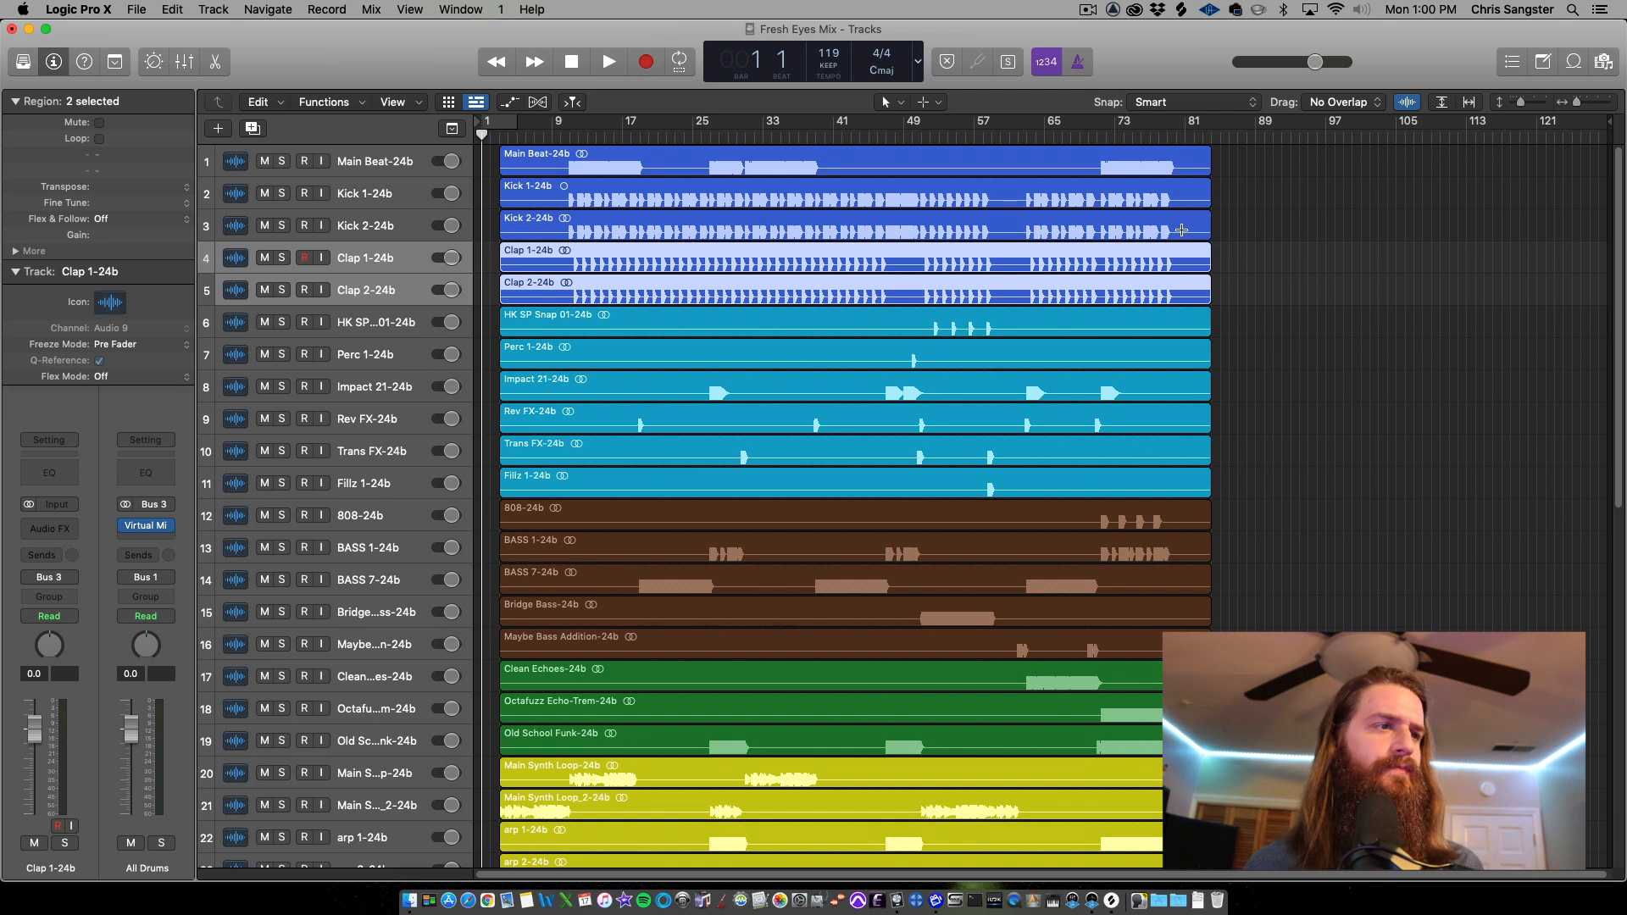
scroll(1315, 292, down, 5)
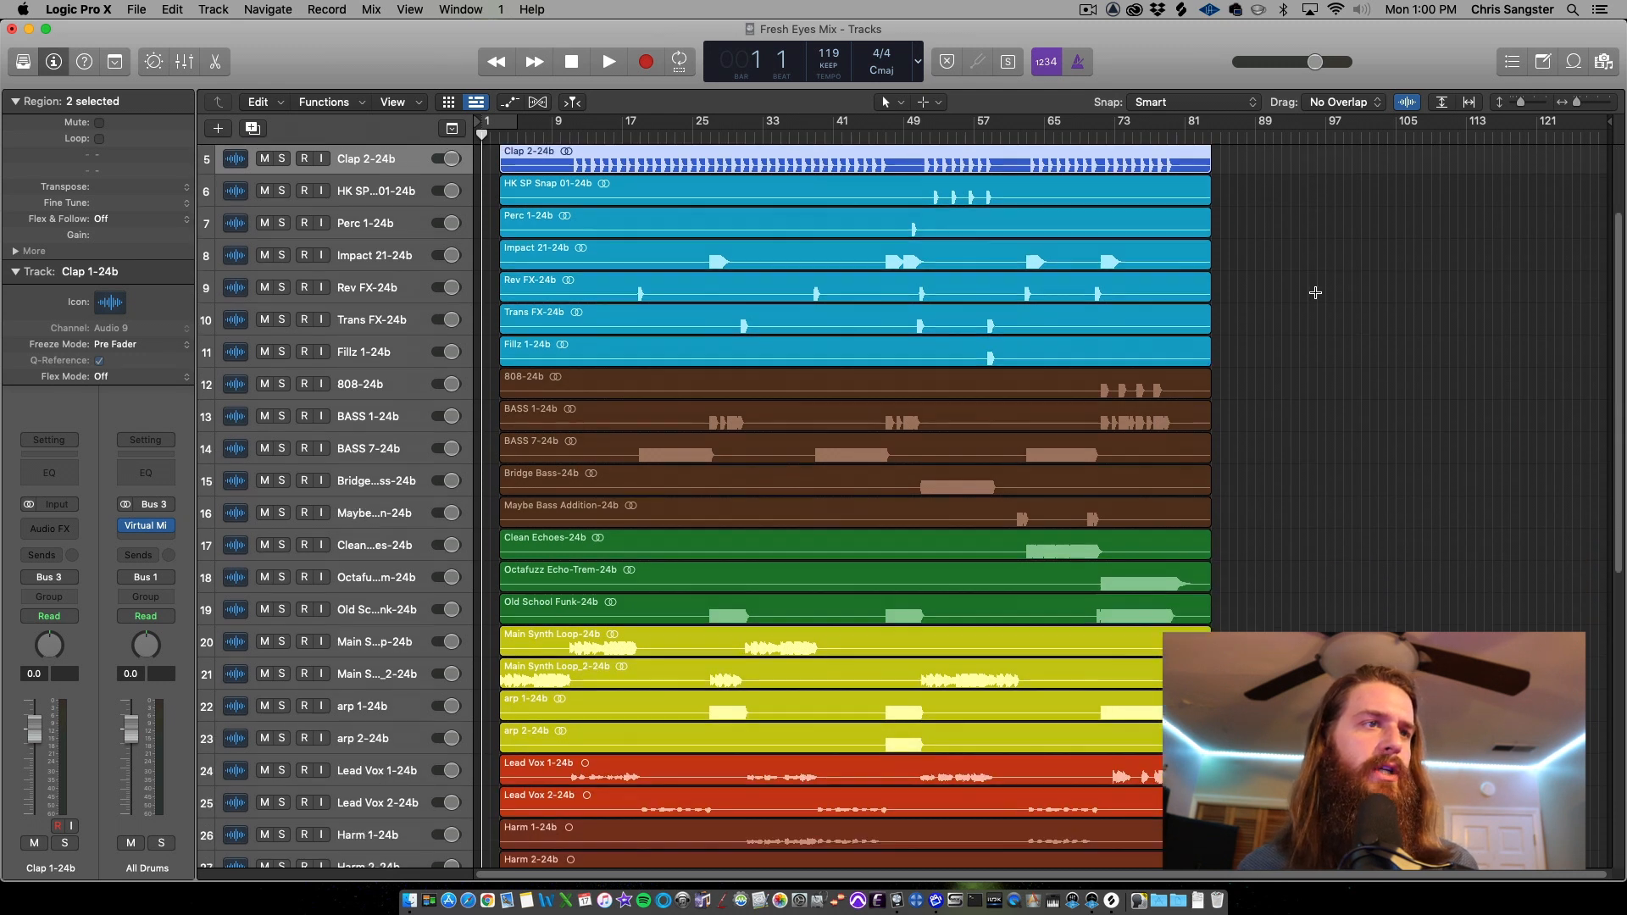
scroll(1315, 292, down, 8)
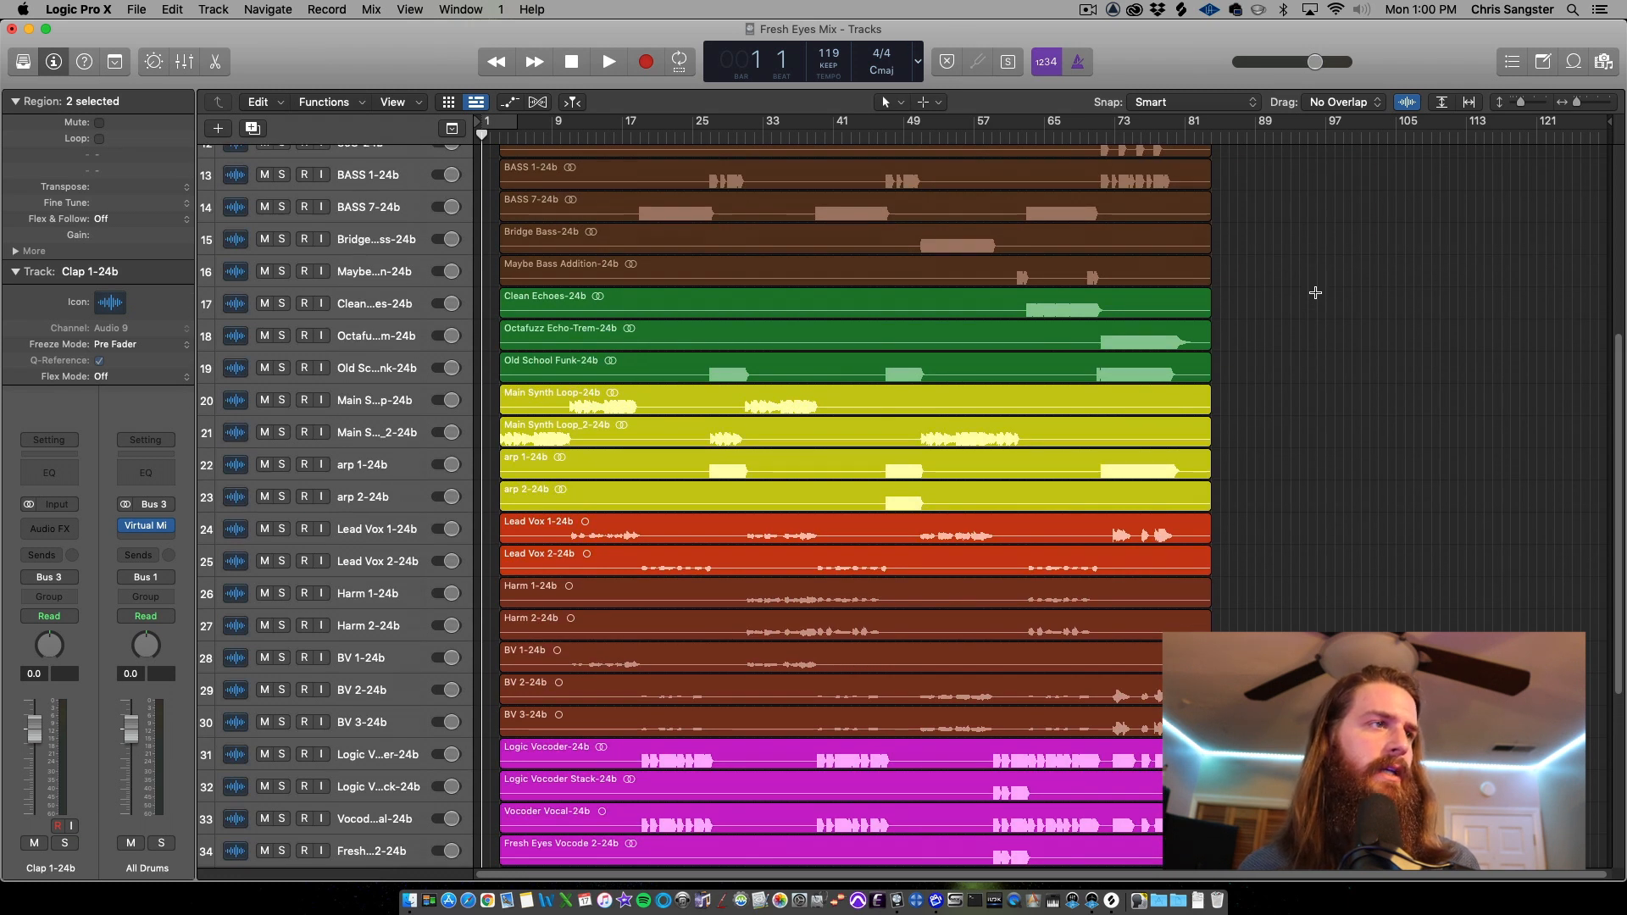
click(403, 532)
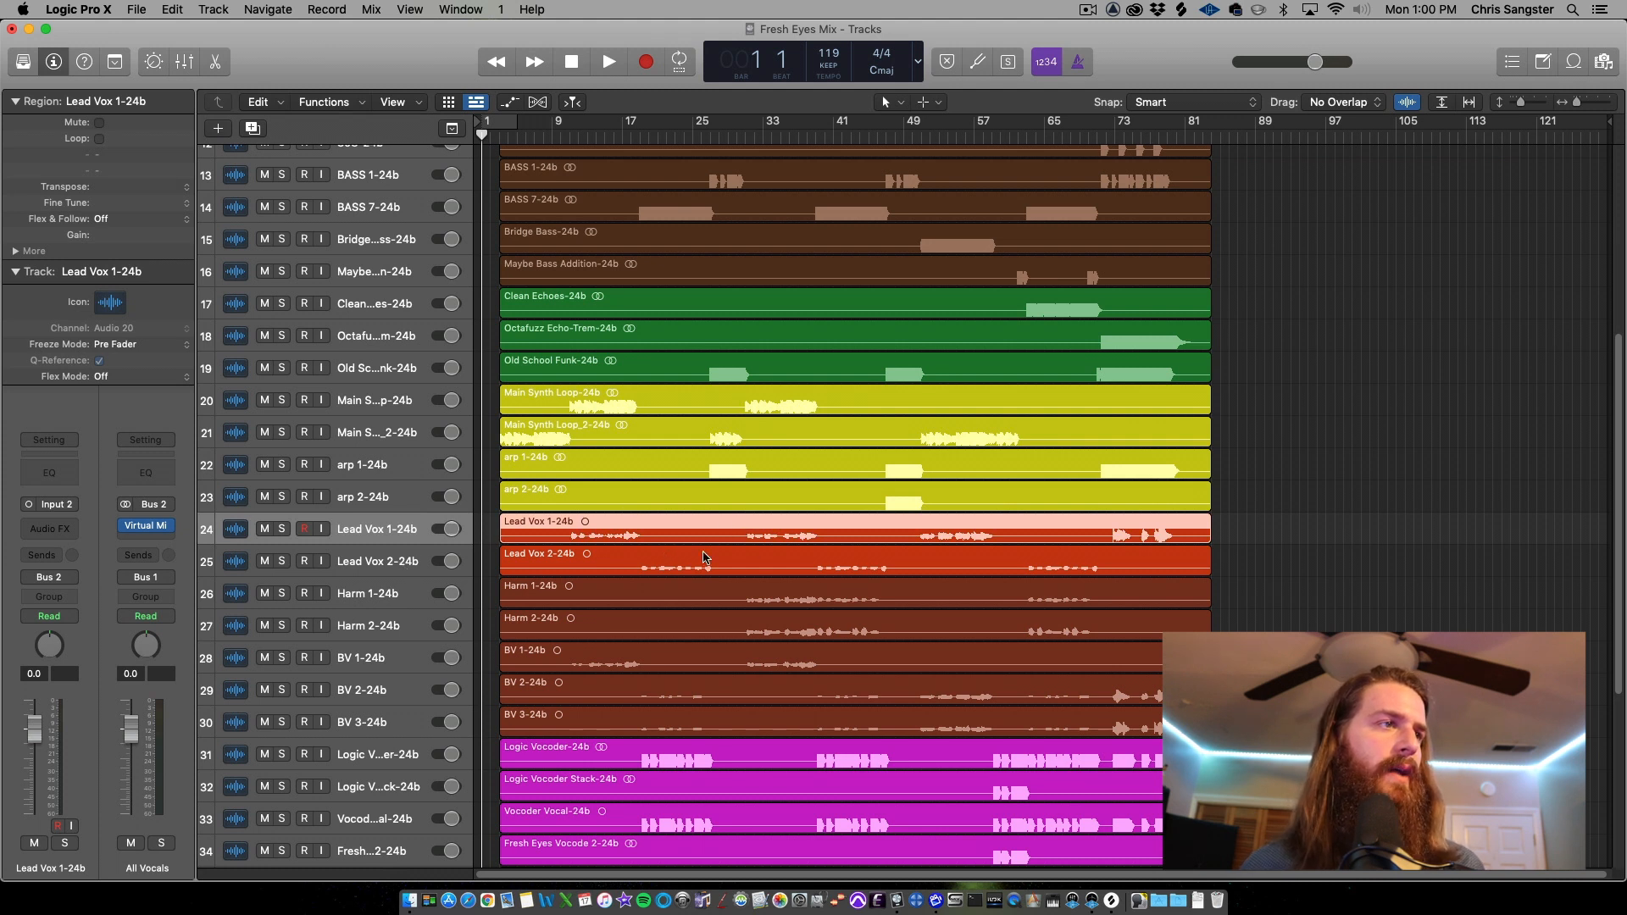
click(379, 600)
click(381, 629)
click(383, 654)
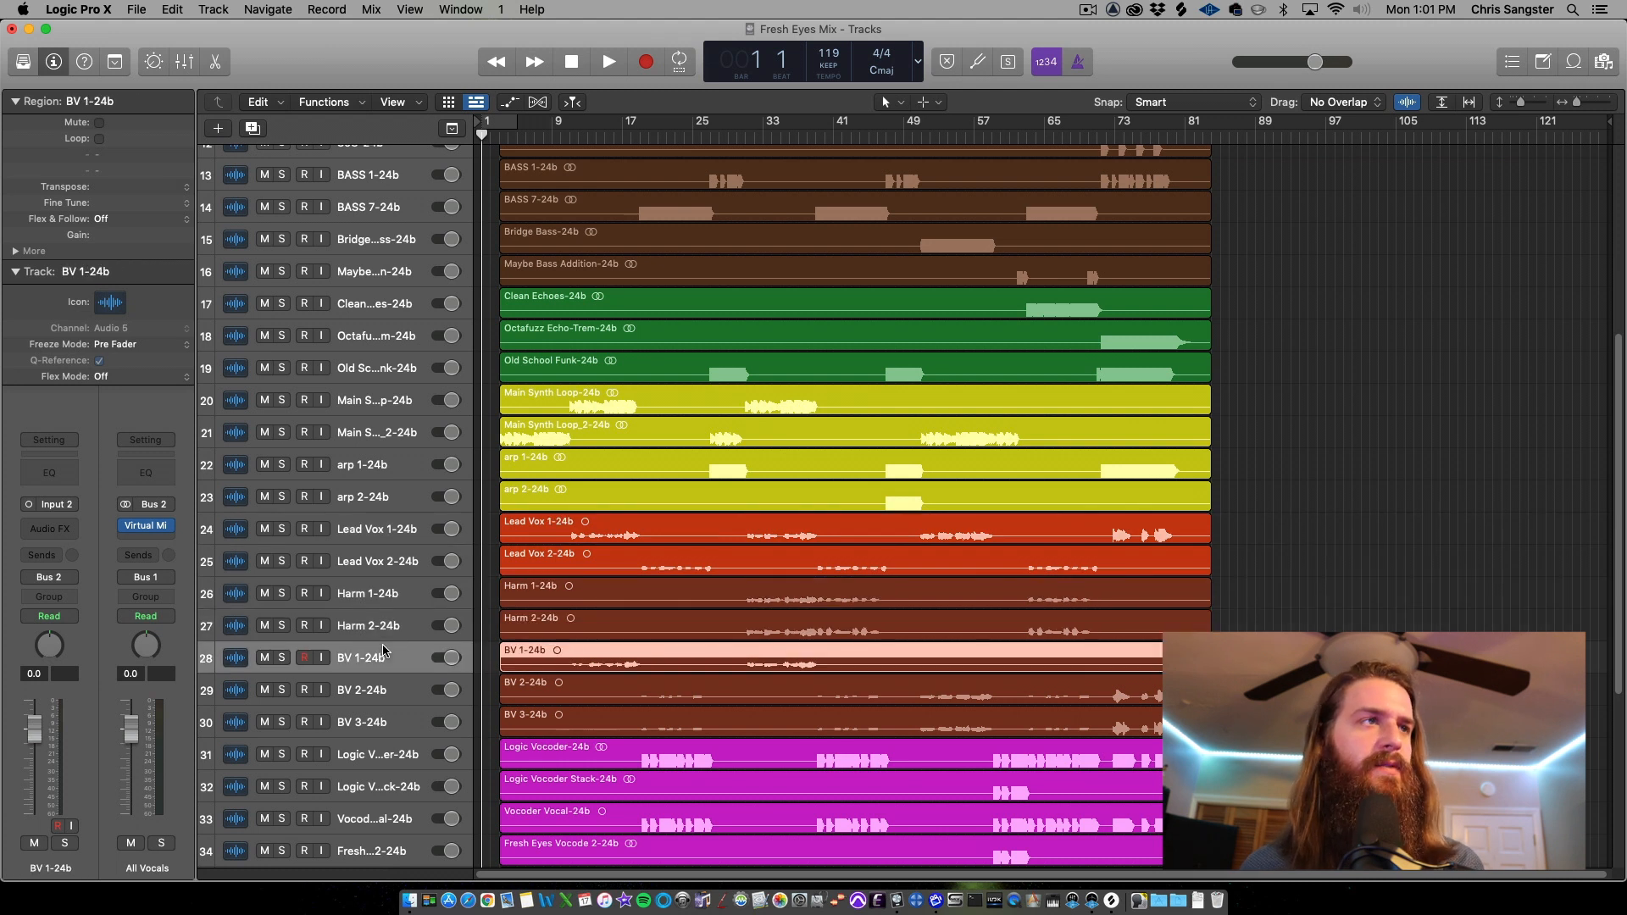
scroll(480, 491, up, 10)
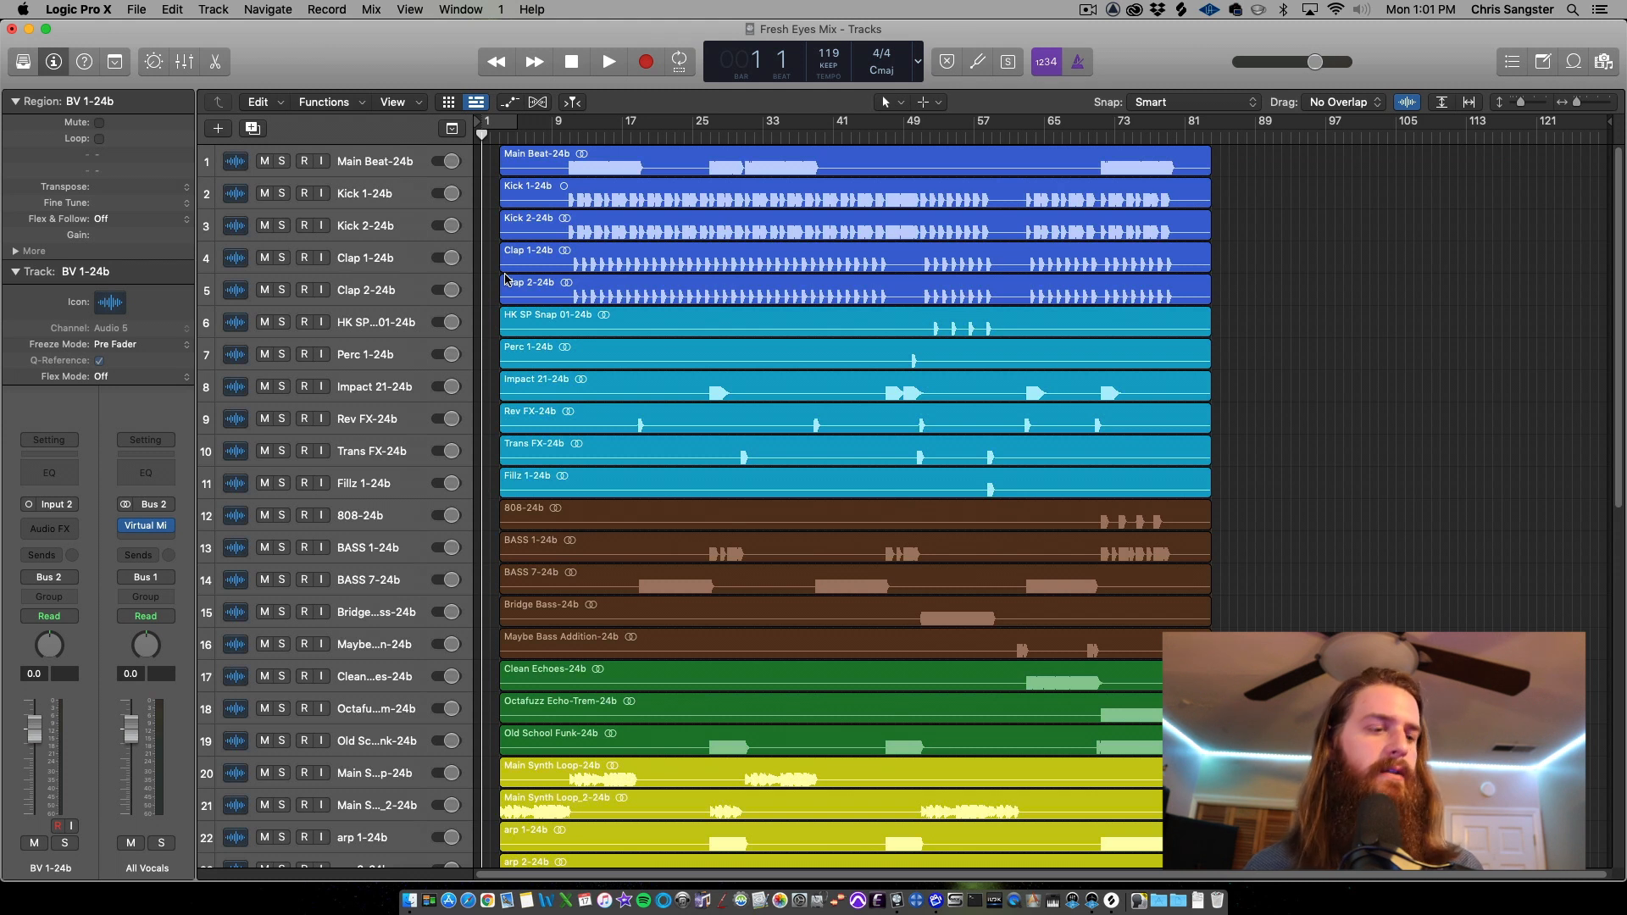
Route Kick 1 and Kick 2 together to a new aux on Bus 7
click(428, 197)
shift+click(404, 238)
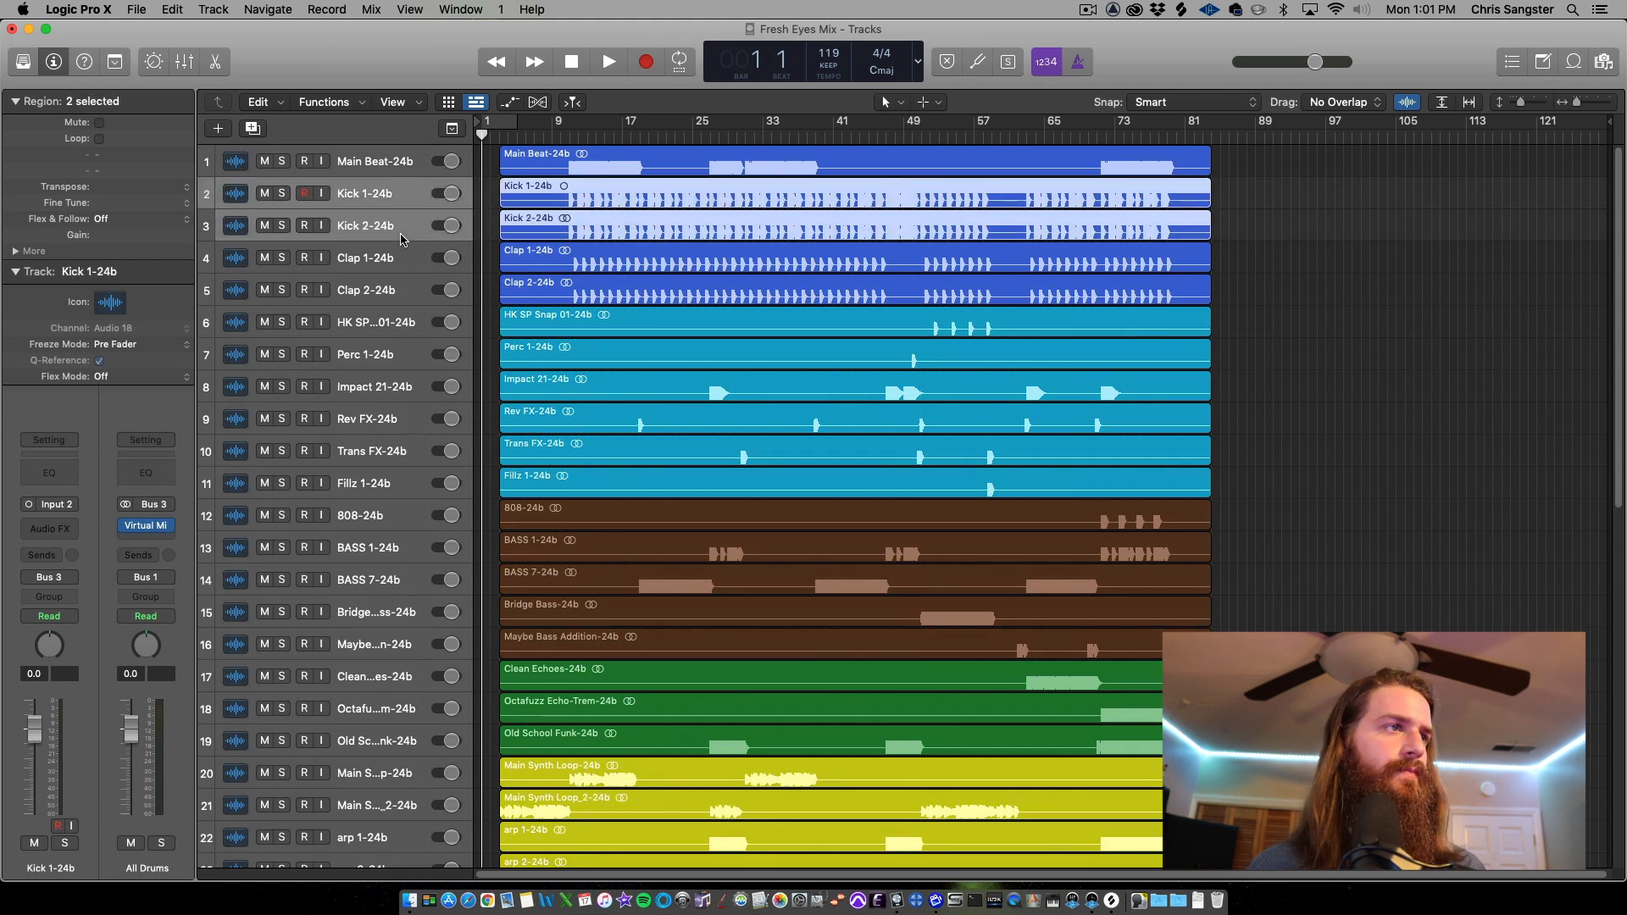
key(x)
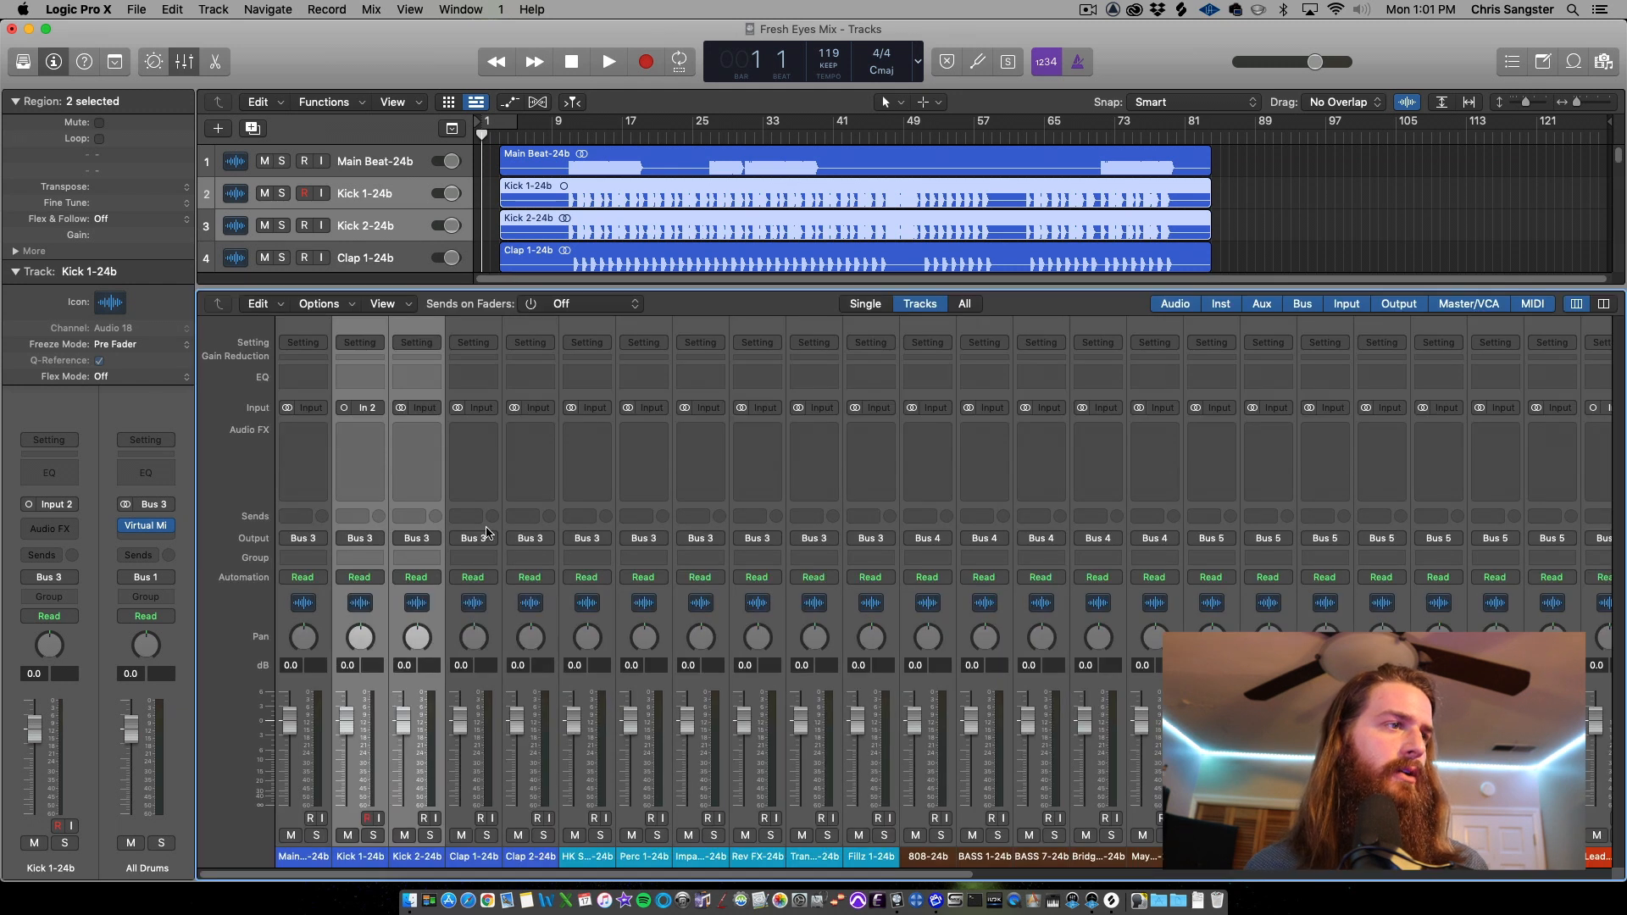
click(360, 538)
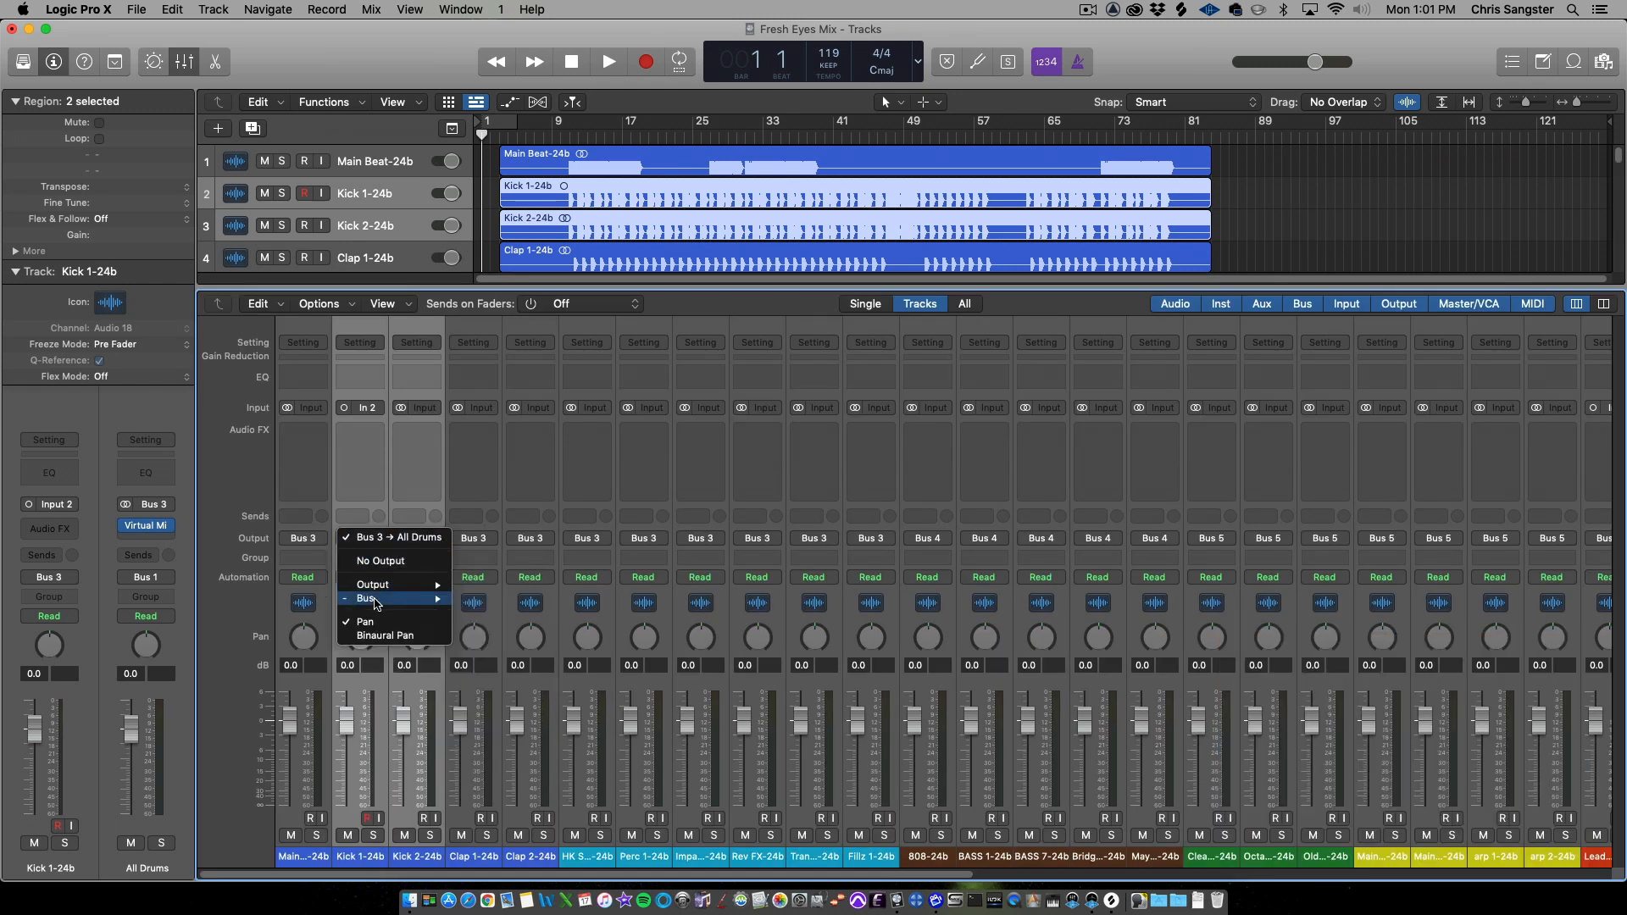
mouse_move(375, 600)
click(499, 438)
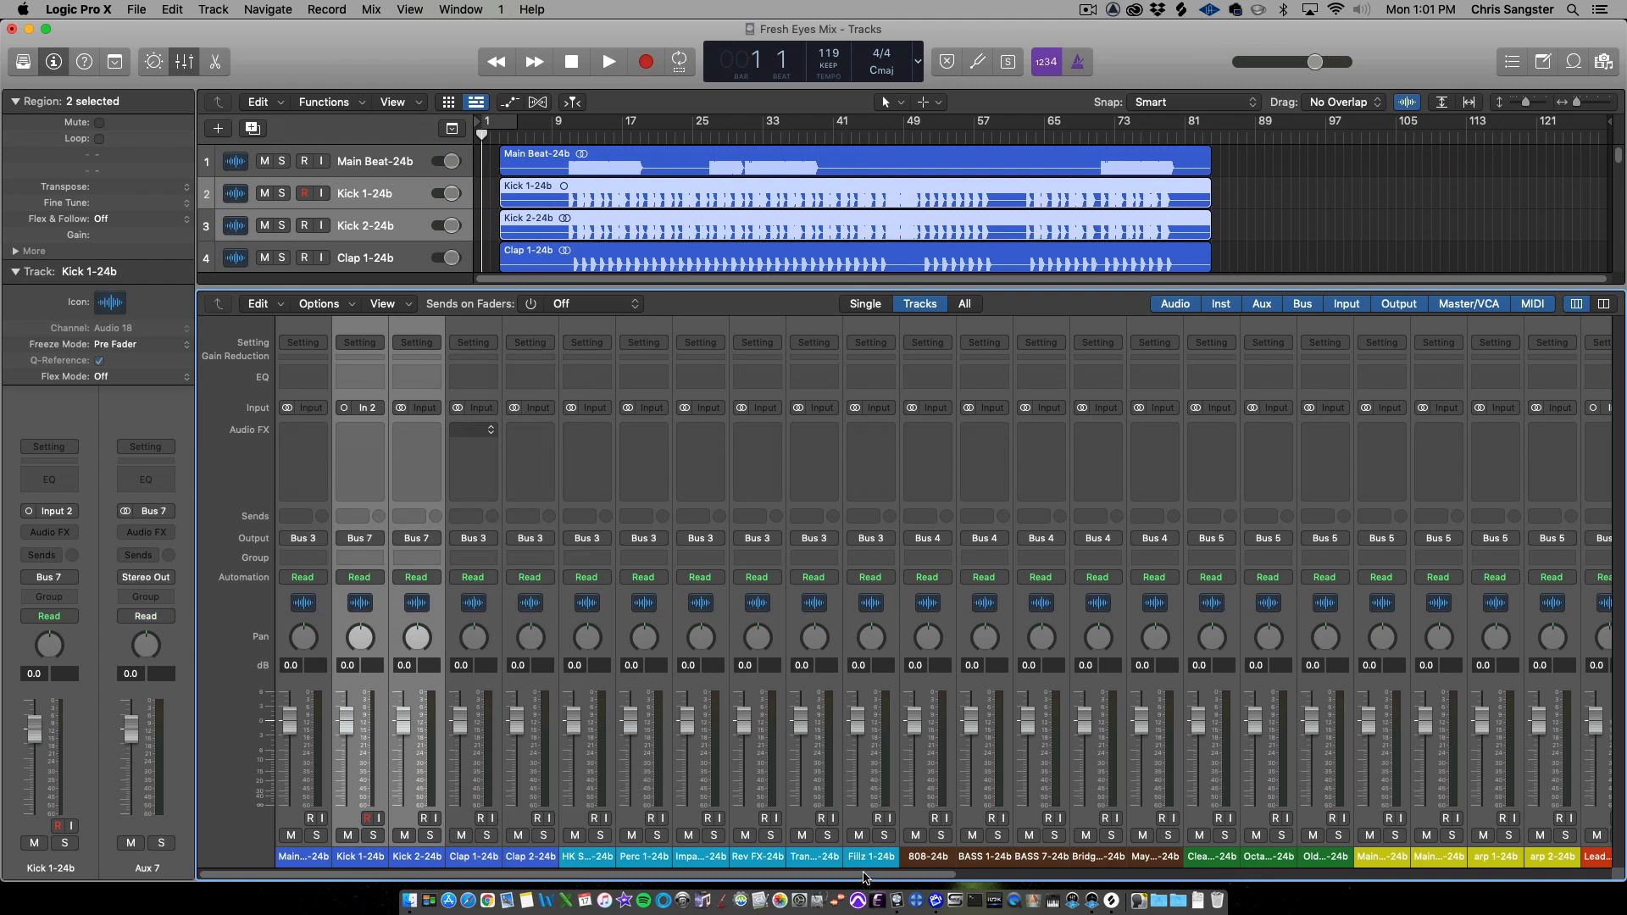
Create a track for the Aux 7 channel strip and move it directly below Kick 2
drag(864, 878, 1605, 748)
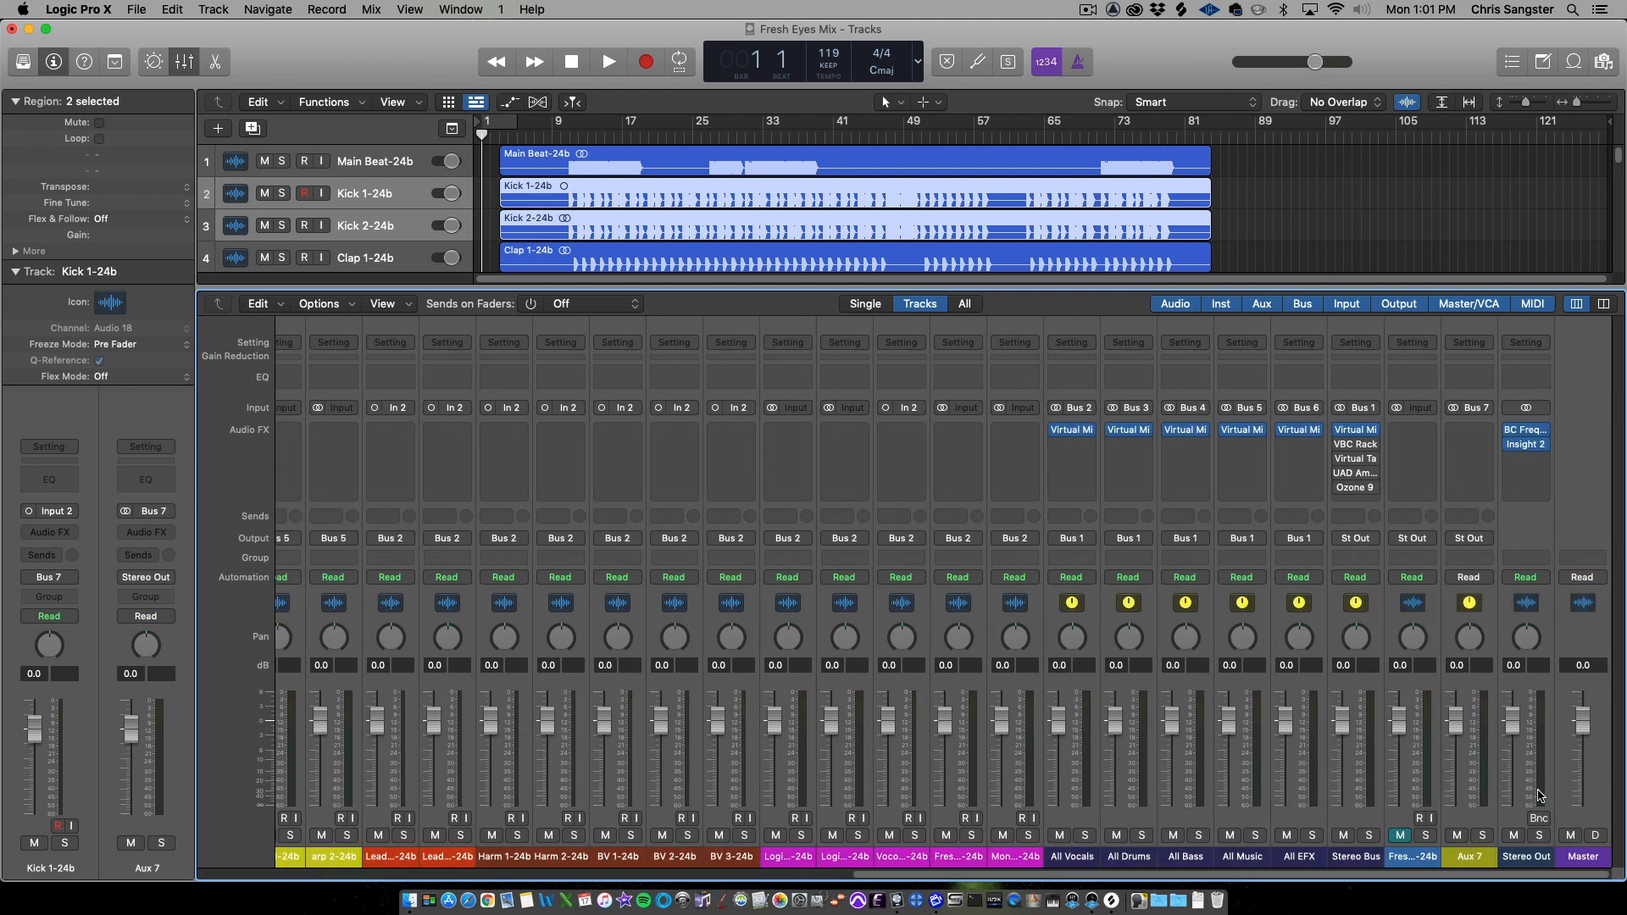
click(1472, 857)
right_click(1471, 857)
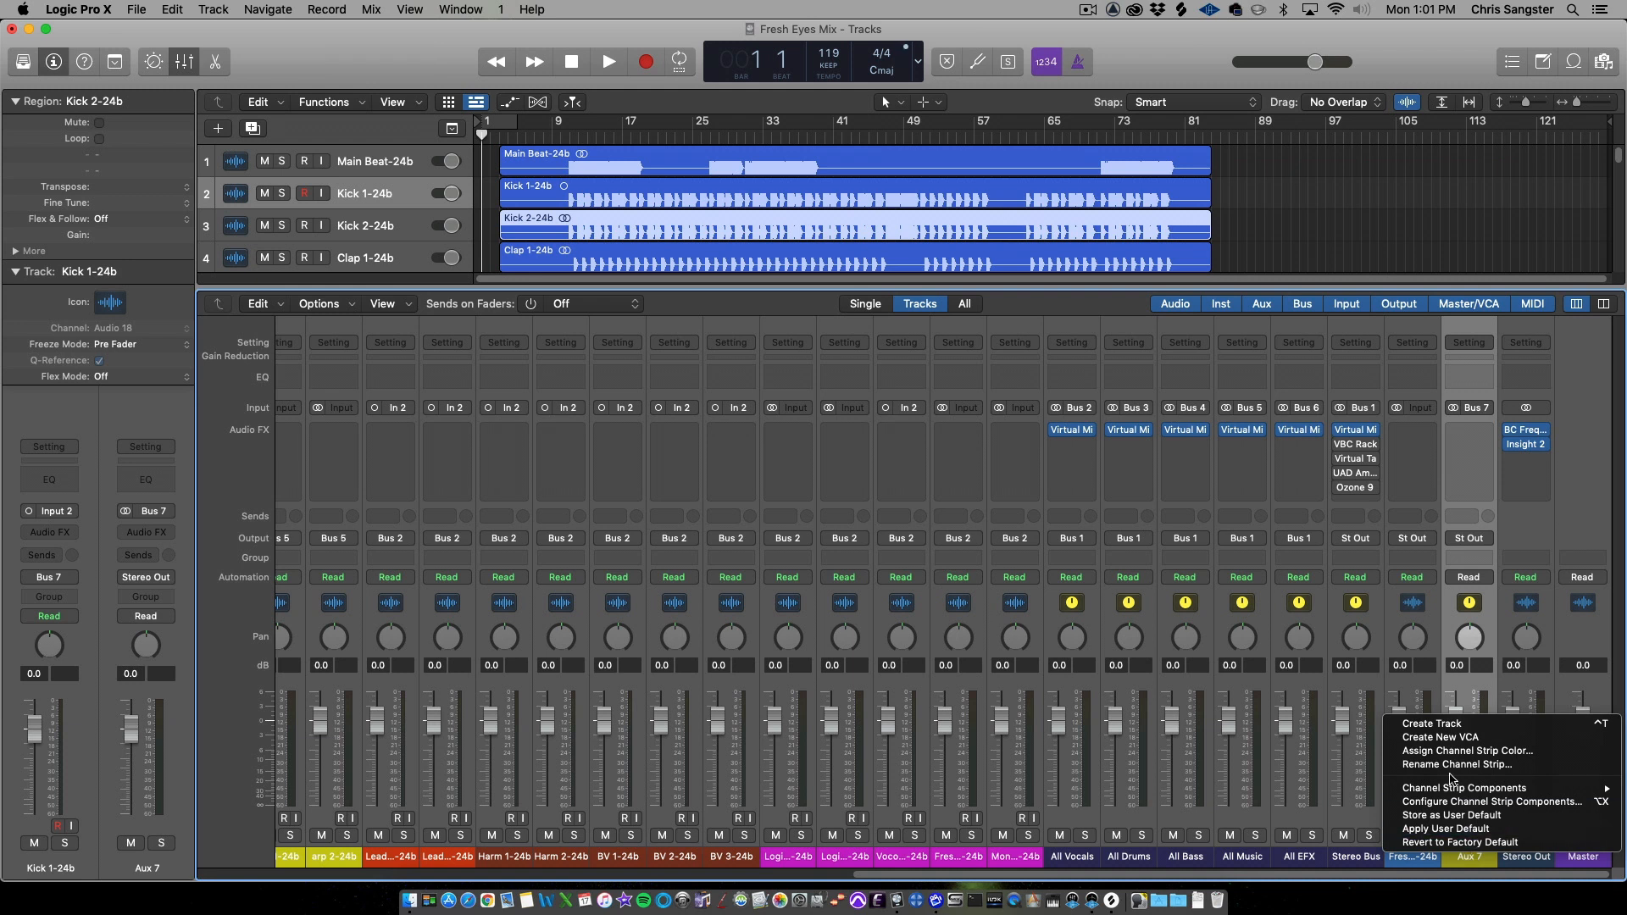
click(1440, 726)
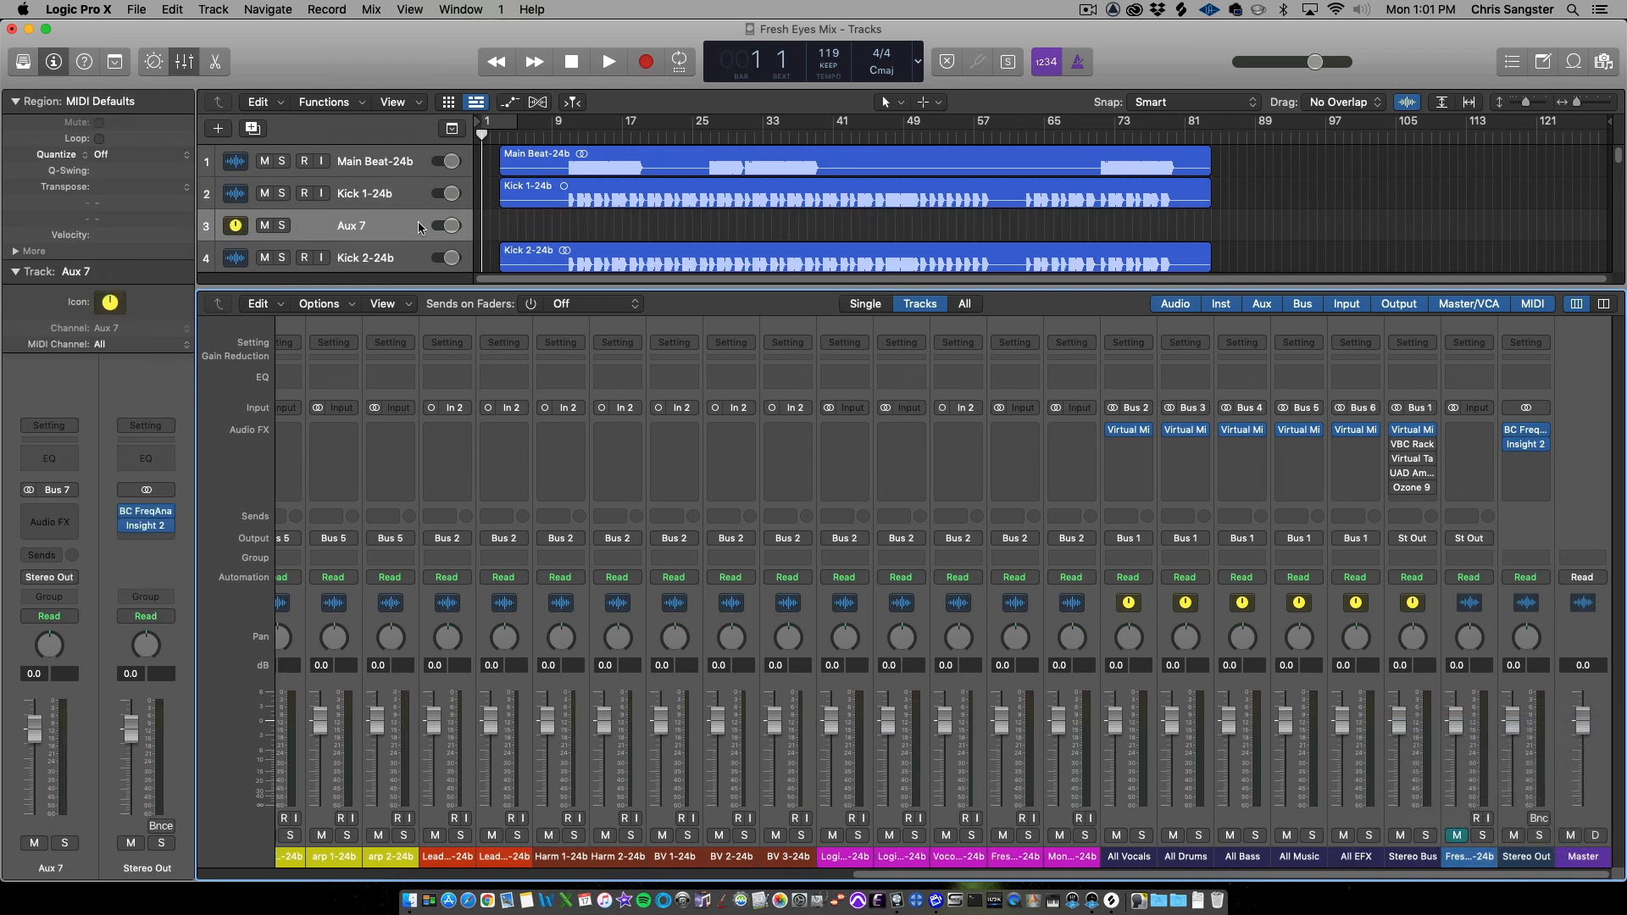
drag(385, 222, 384, 263)
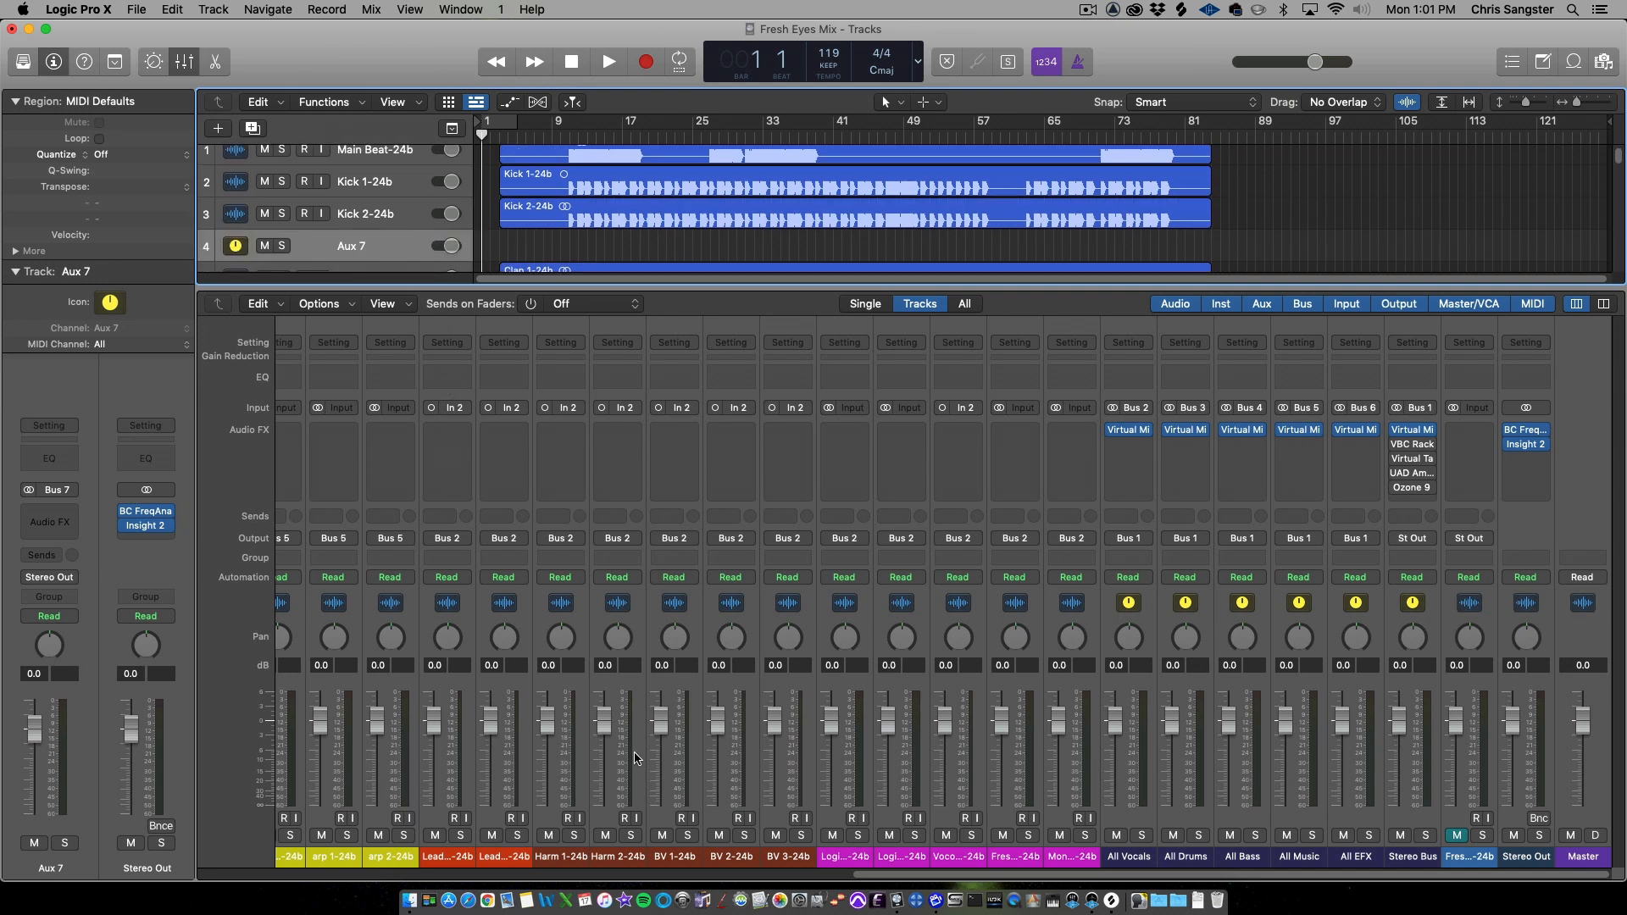
Route the Aux 7 output to Bus 3 (All Drums)
drag(857, 873, 115, 869)
click(484, 540)
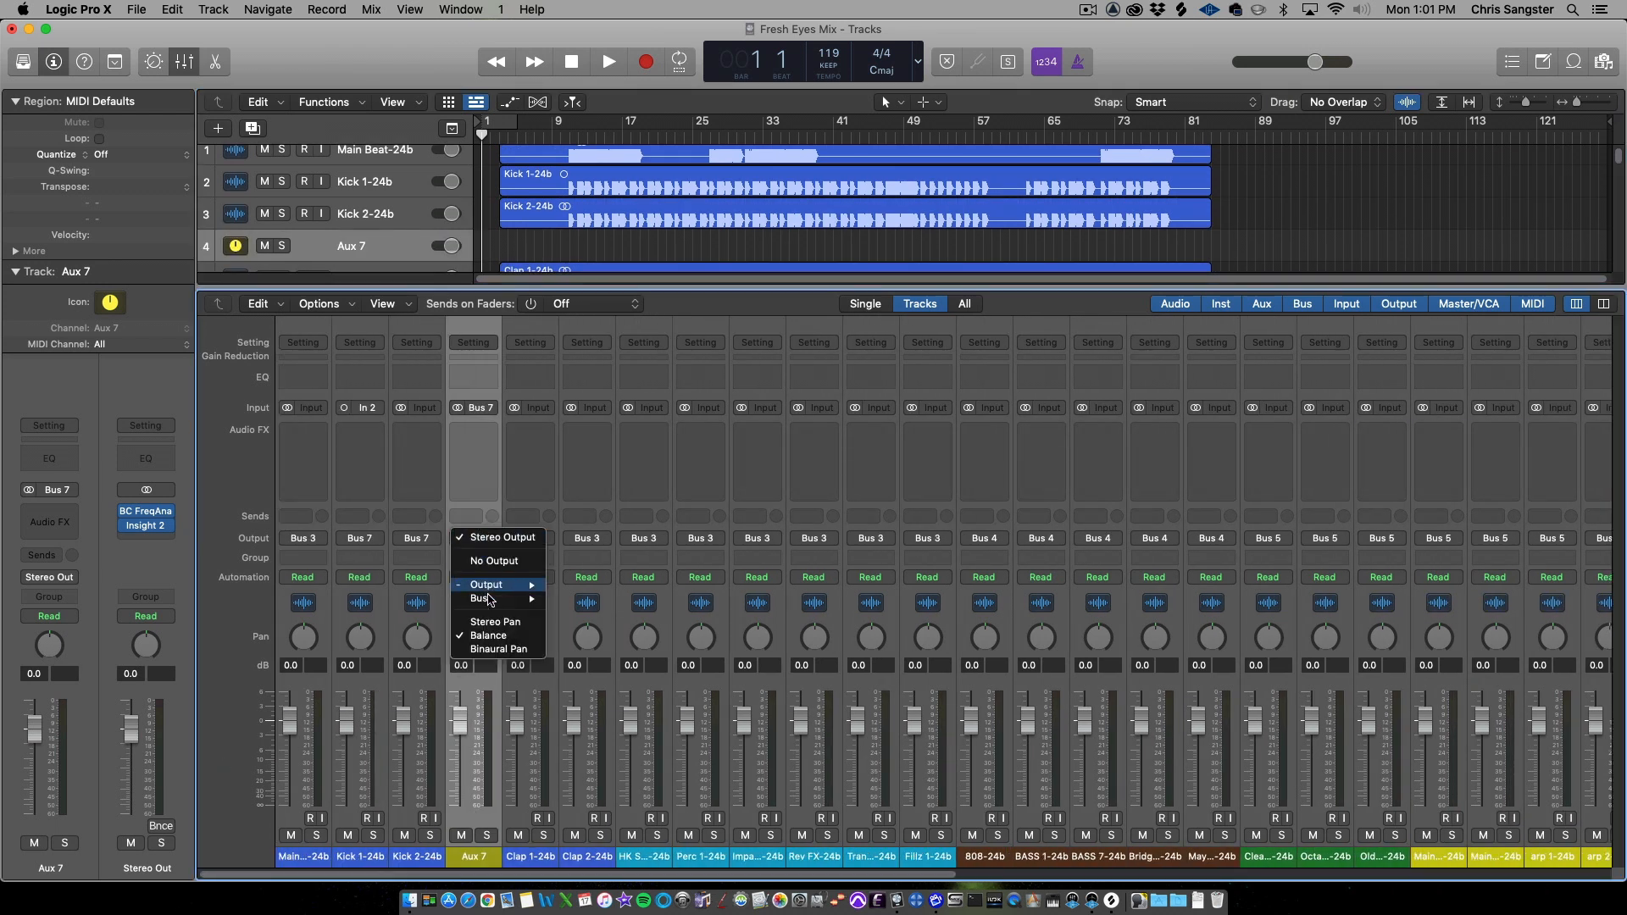
mouse_move(489, 600)
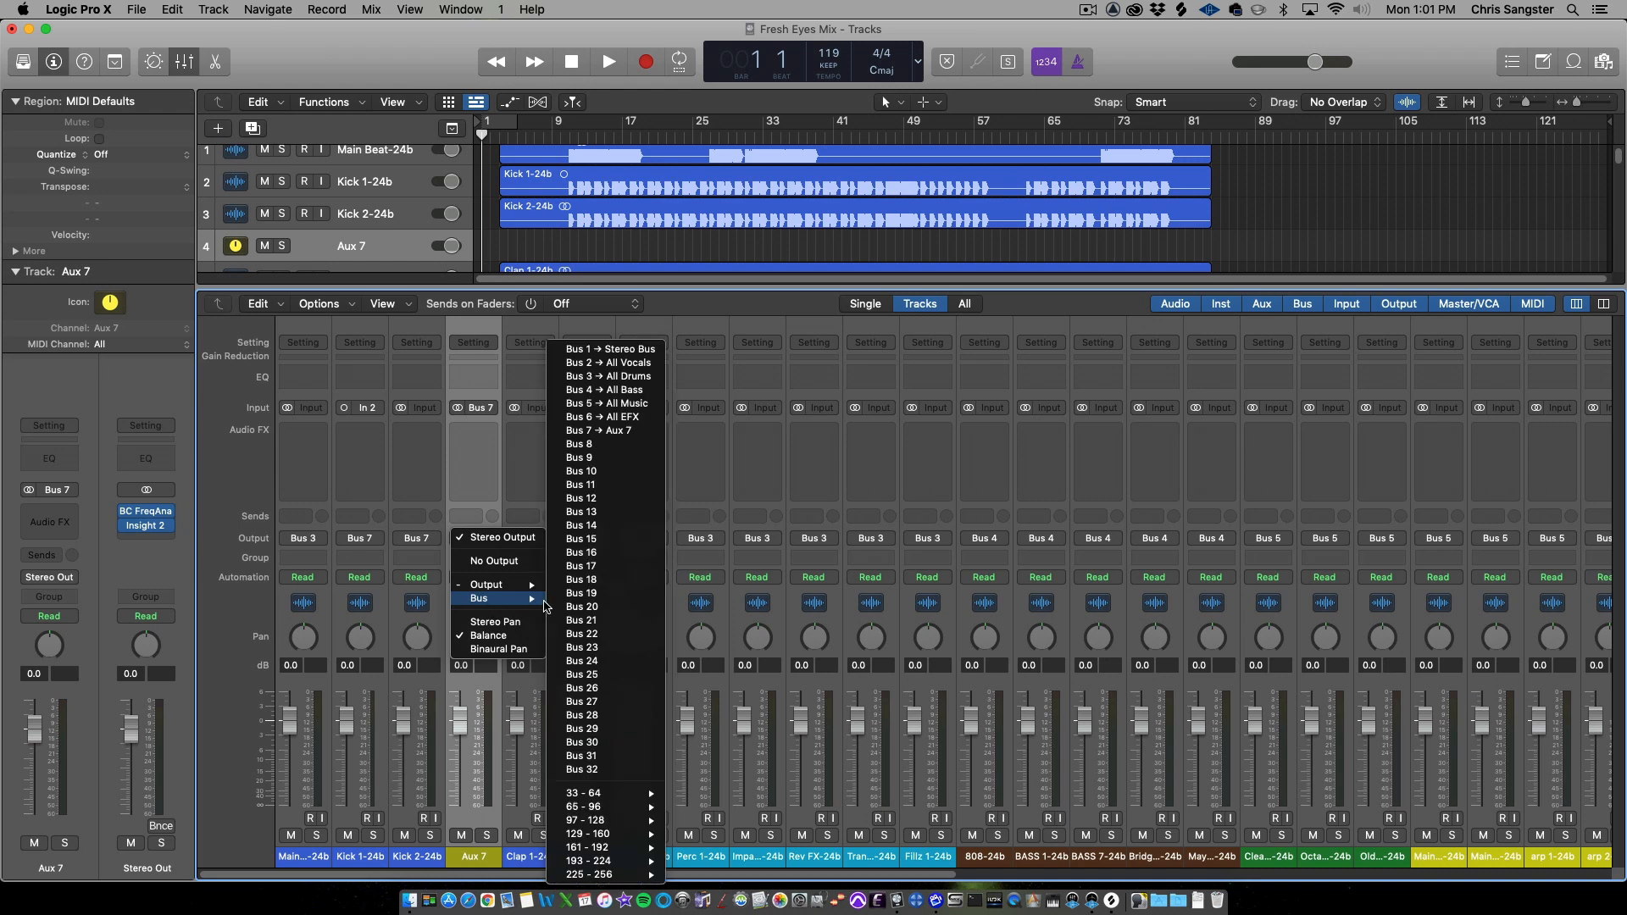
click(631, 377)
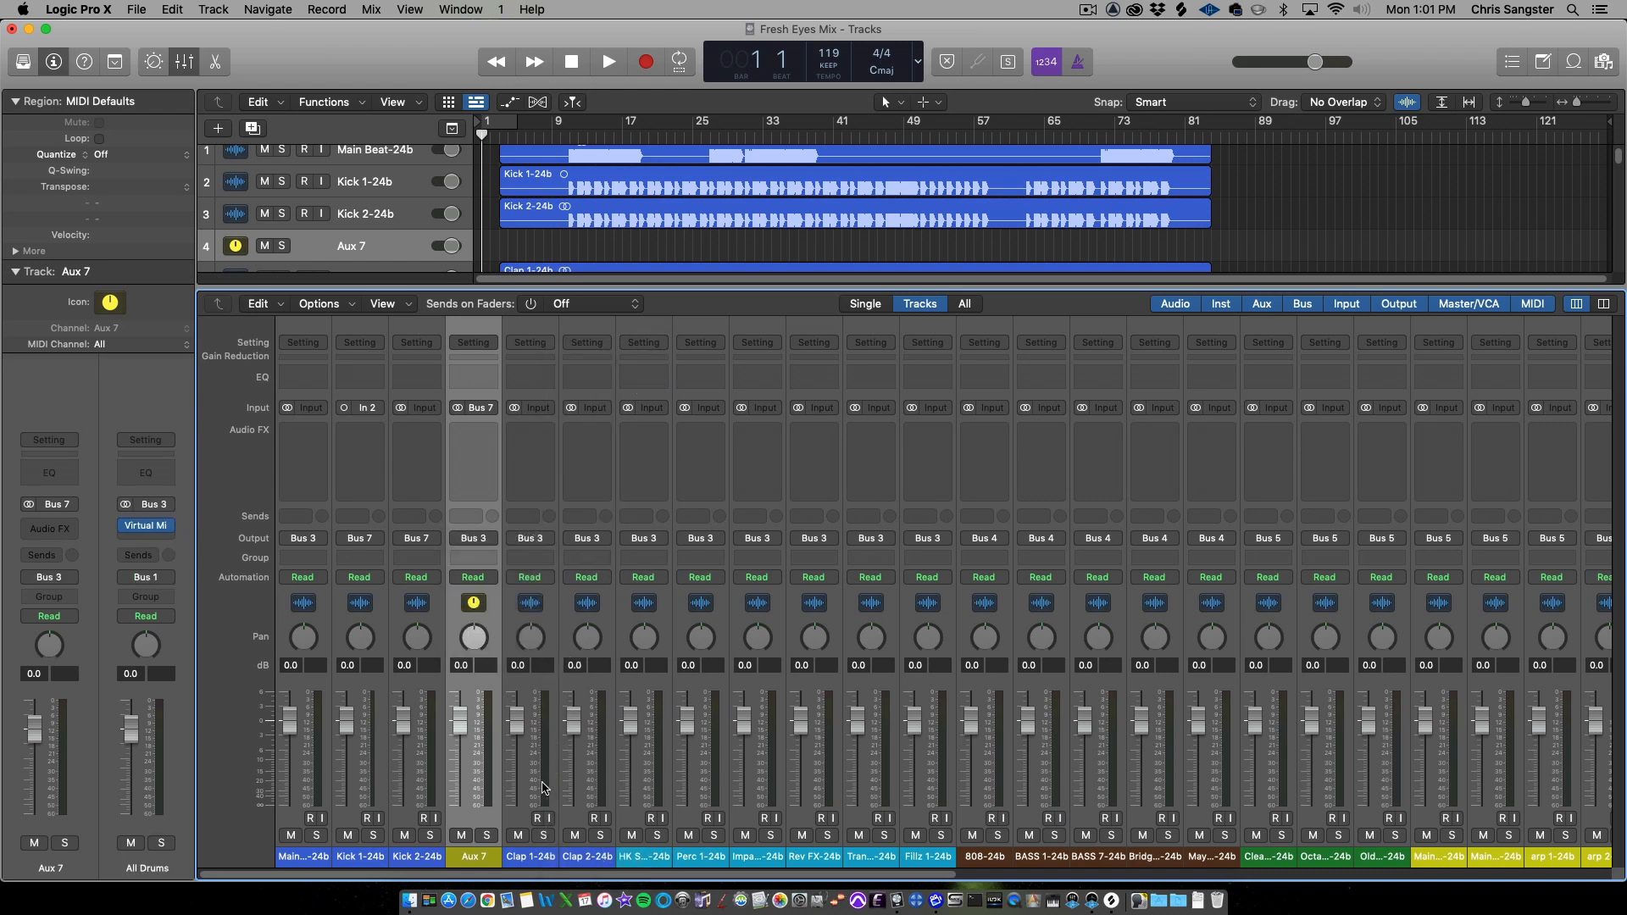